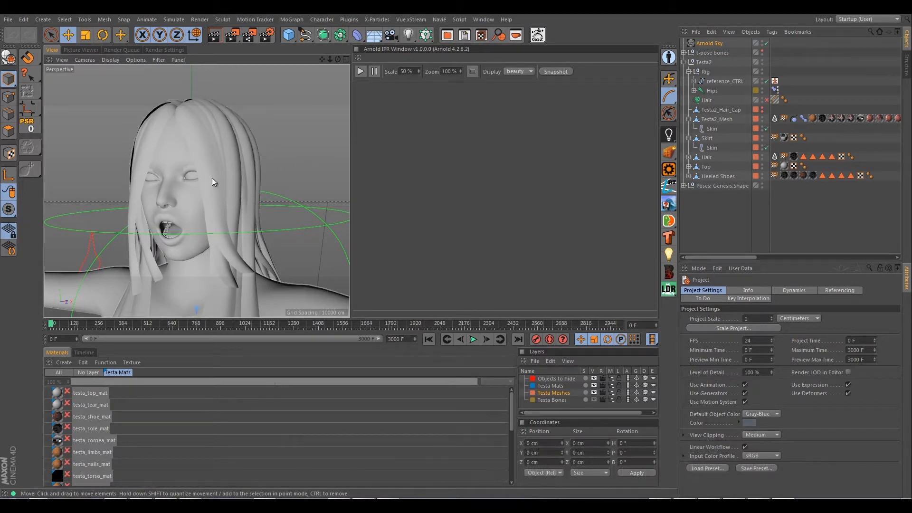
Step: Start the interactive Arnold IPR render with the character framed from head to thighs
click(295, 168)
scroll(250, 169, down, 6)
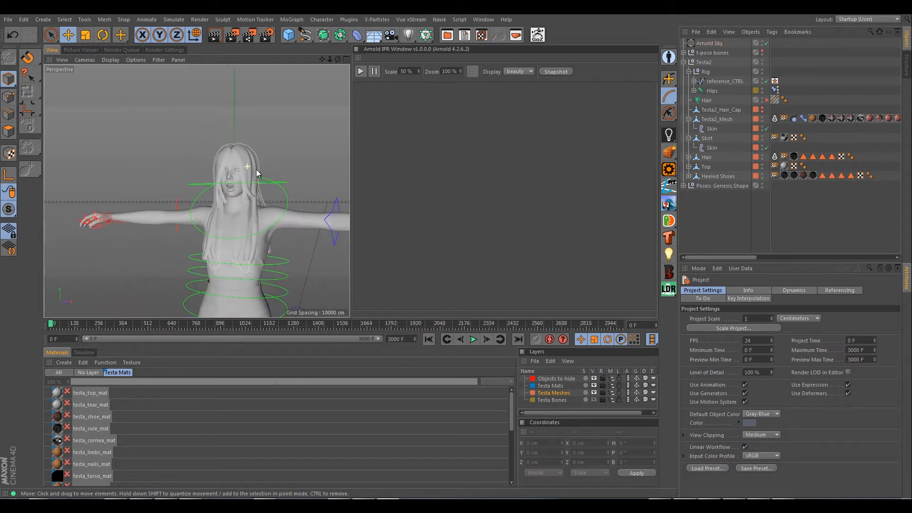
alt+drag(256, 171, 225, 185)
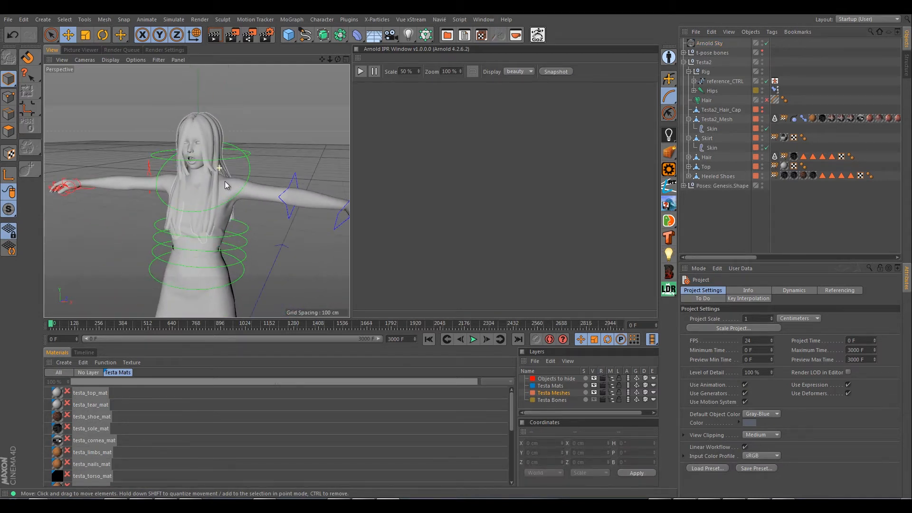
scroll(226, 185, down, 5)
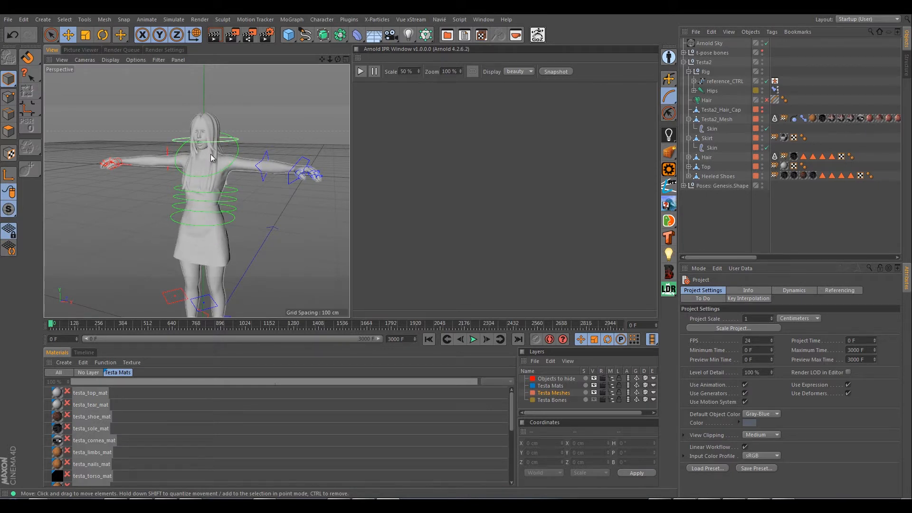
click(360, 73)
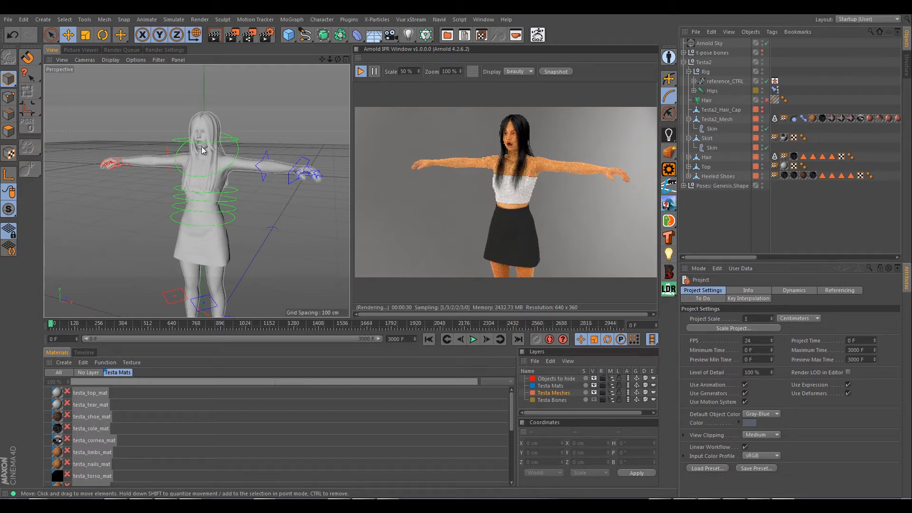
Step: Examine the character's open mouth up close and inspect the testa_teeth_mat and testa_tougue_mat materials
alt+middle_drag(217, 146, 212, 167)
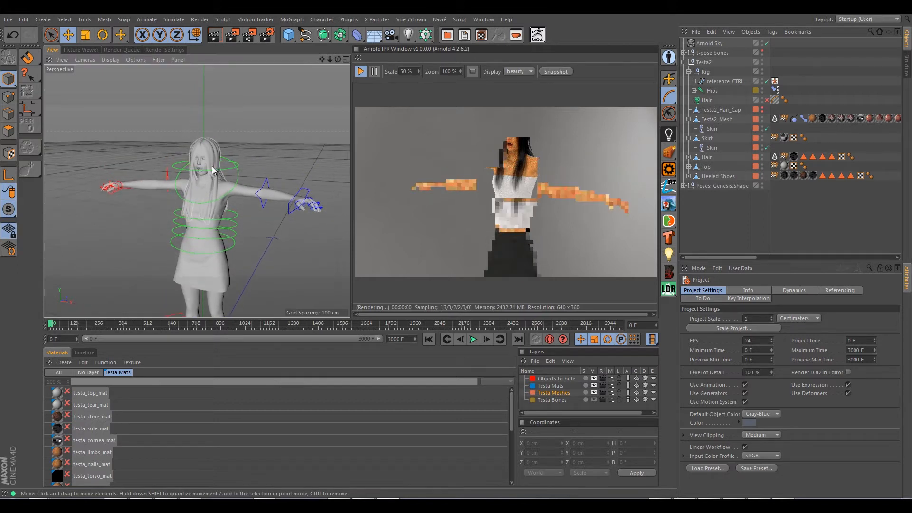
scroll(208, 161, up, 2)
scroll(210, 160, up, 4)
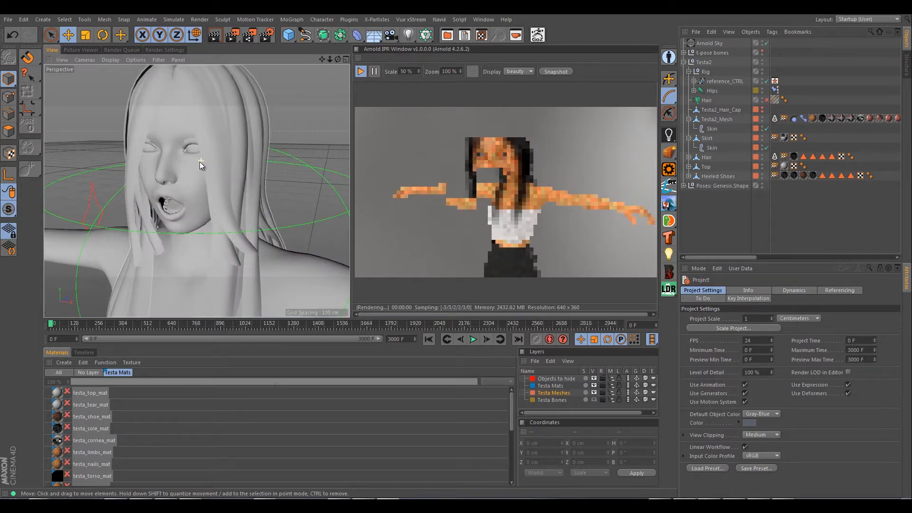
scroll(194, 212, down, 1)
scroll(198, 245, up, 5)
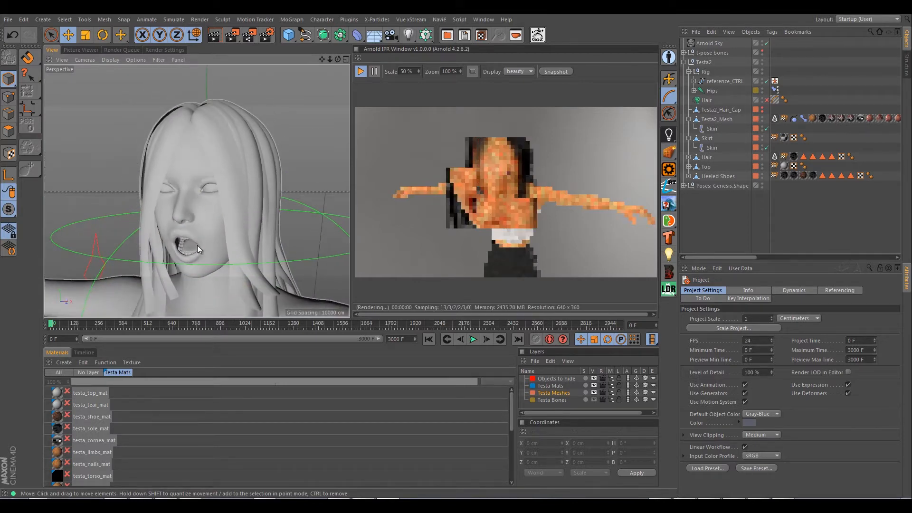
alt+drag(200, 252, 190, 220)
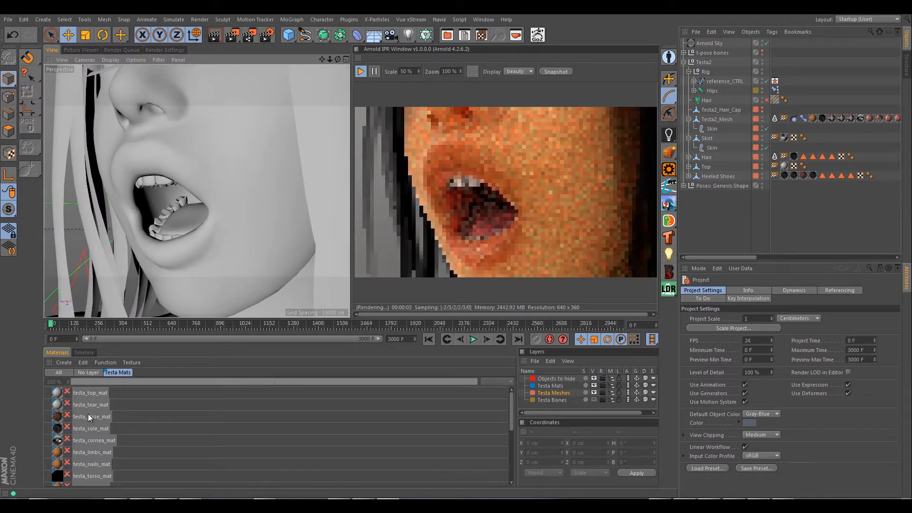
scroll(86, 422, down, 5)
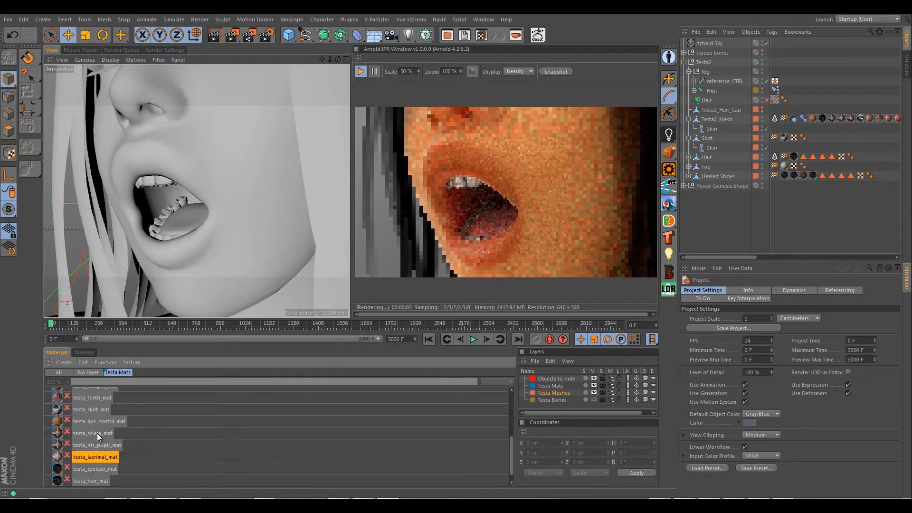
click(101, 397)
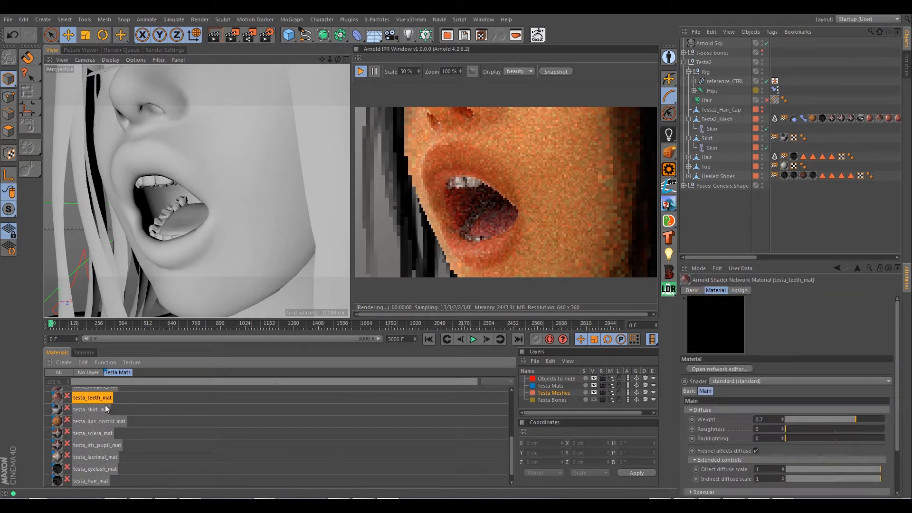
scroll(98, 420, up, 3)
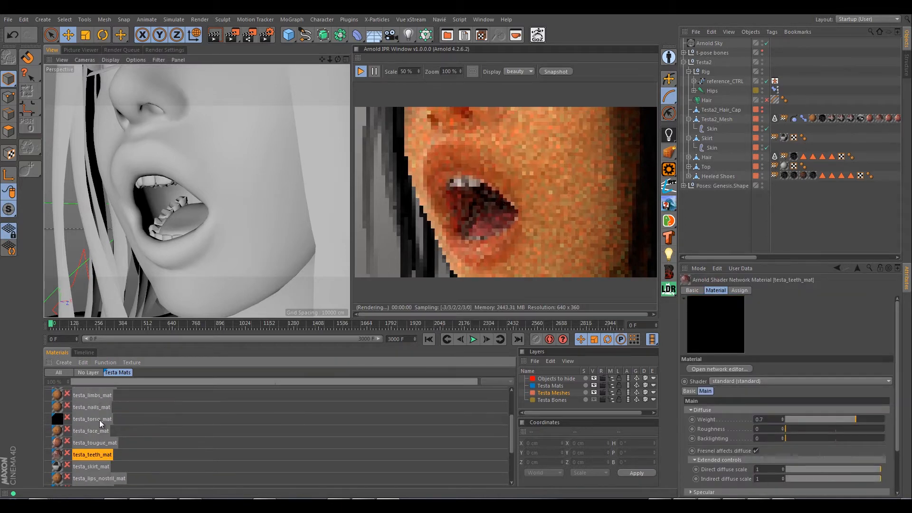
click(101, 443)
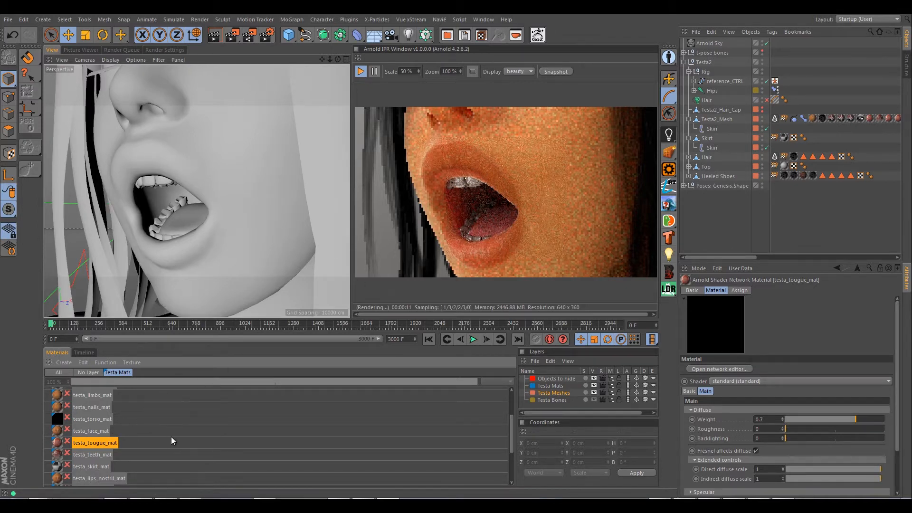
Step: Inspect testa_teeth_mat's shader network, checking its diffuse image, the standard shader's specular settings and the bump image
click(102, 454)
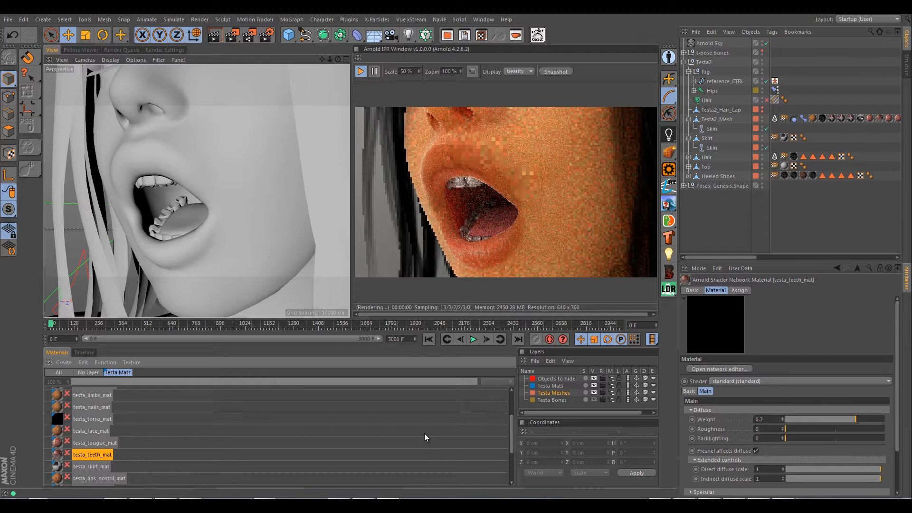
click(719, 369)
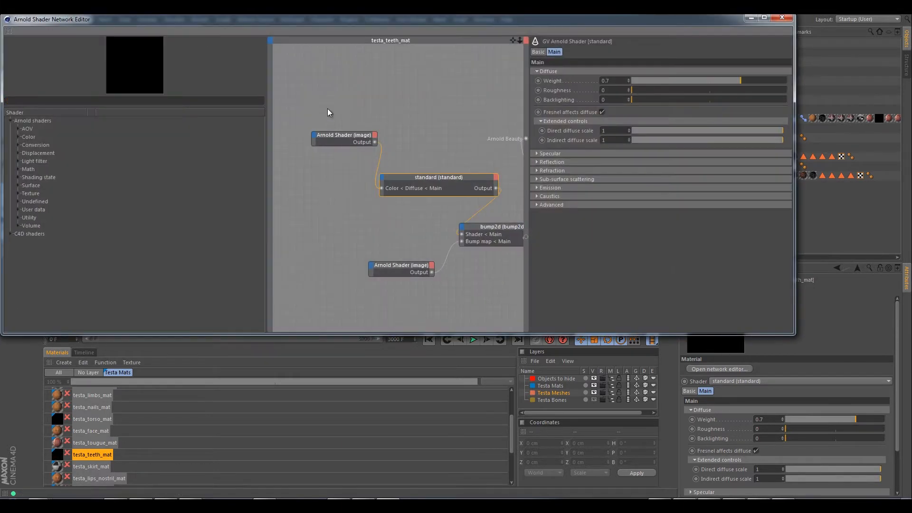
drag(452, 175, 428, 175)
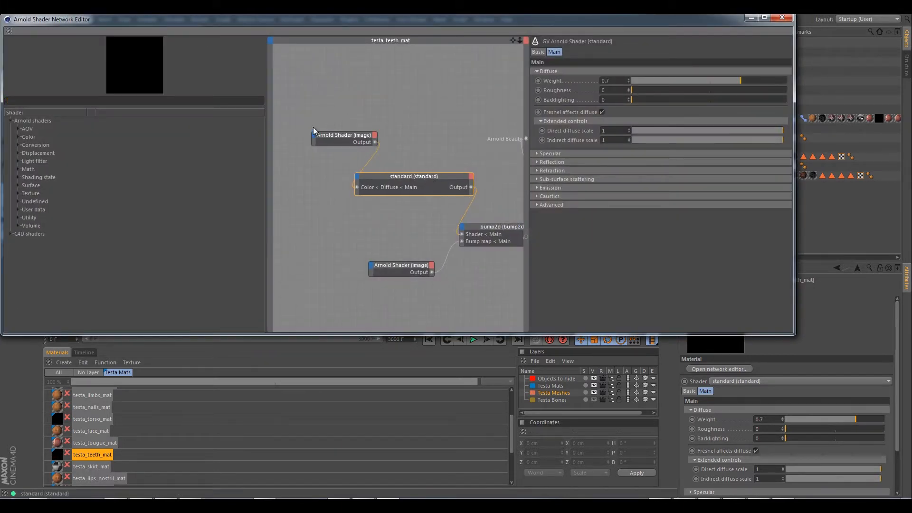
drag(338, 137, 315, 135)
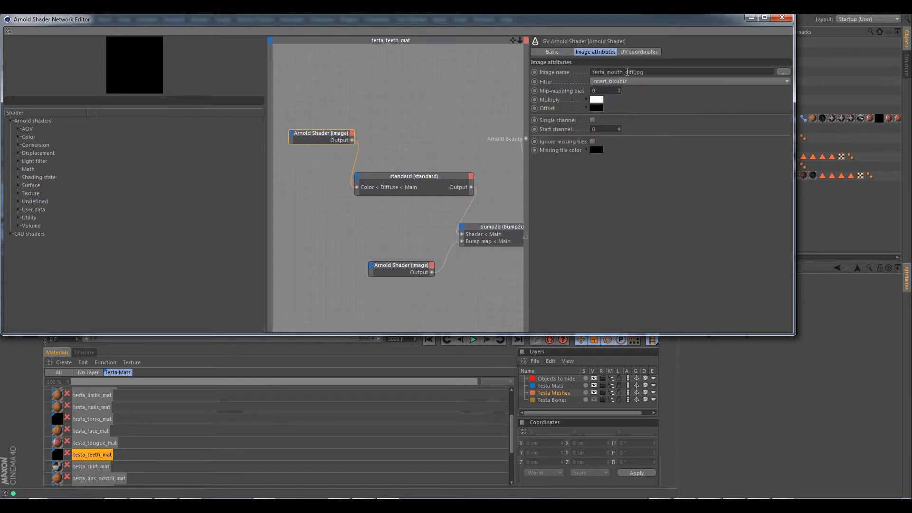
click(425, 177)
click(537, 153)
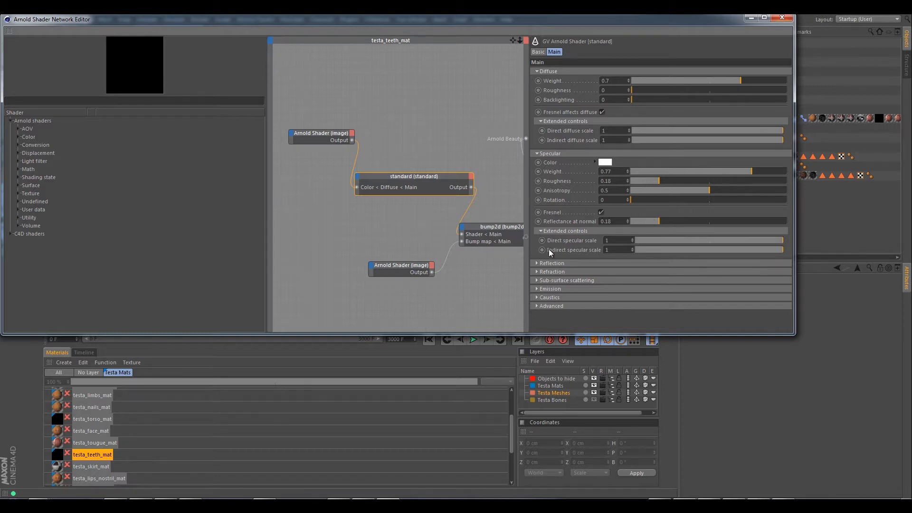
click(415, 265)
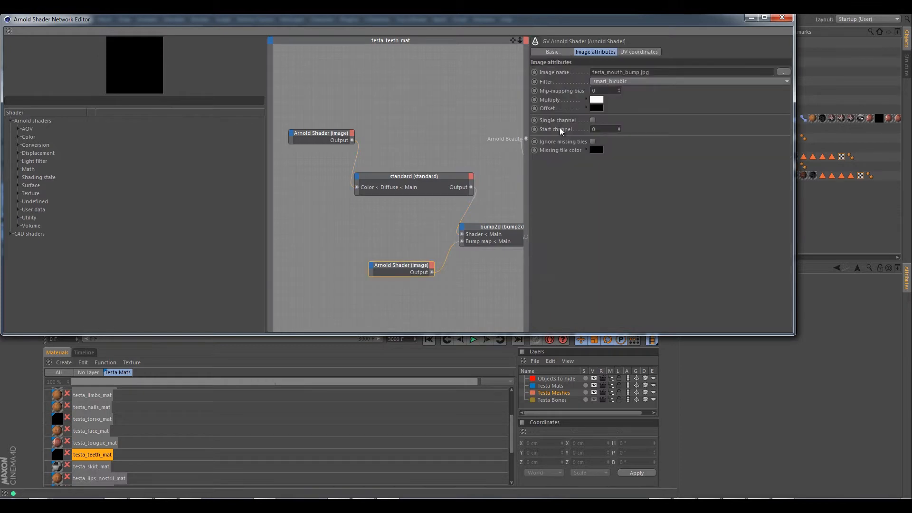
click(779, 19)
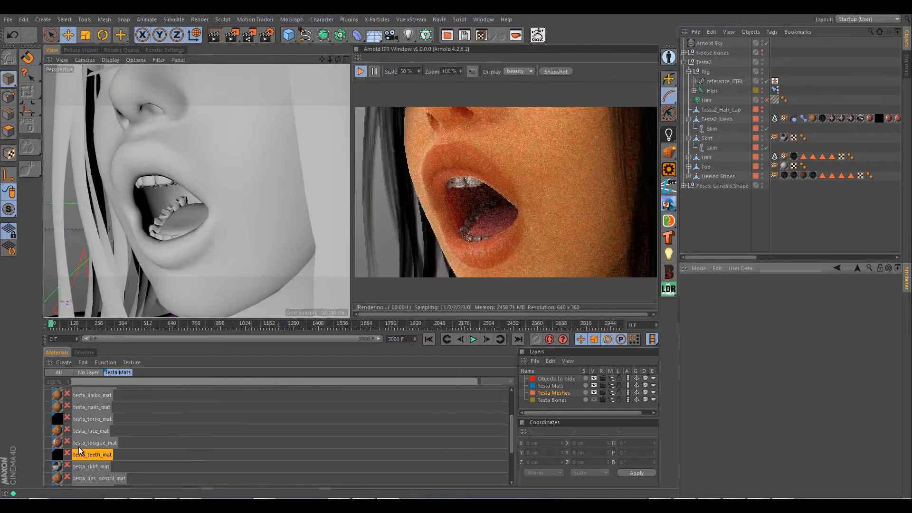
Step: In testa_tougue_mat's shader network, set the standard shader's first sub-surface scattering radius value to 5 cm
click(97, 445)
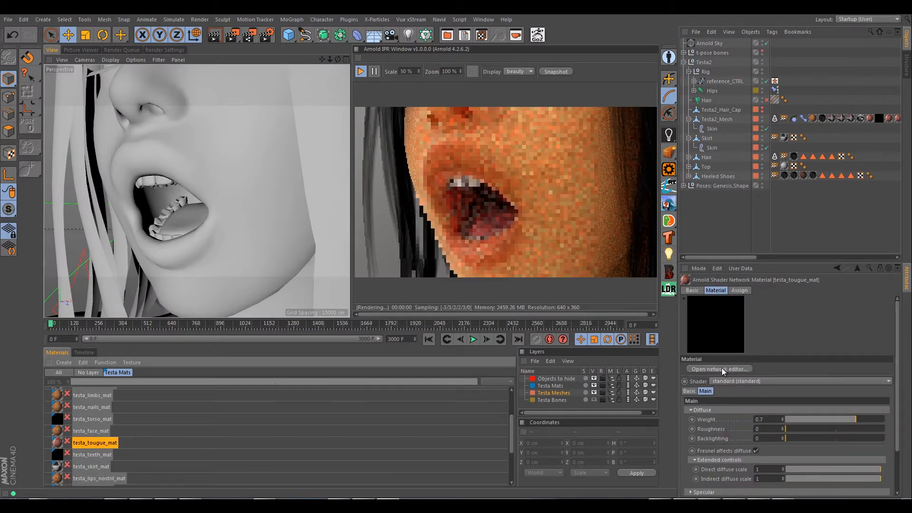
click(720, 369)
click(433, 183)
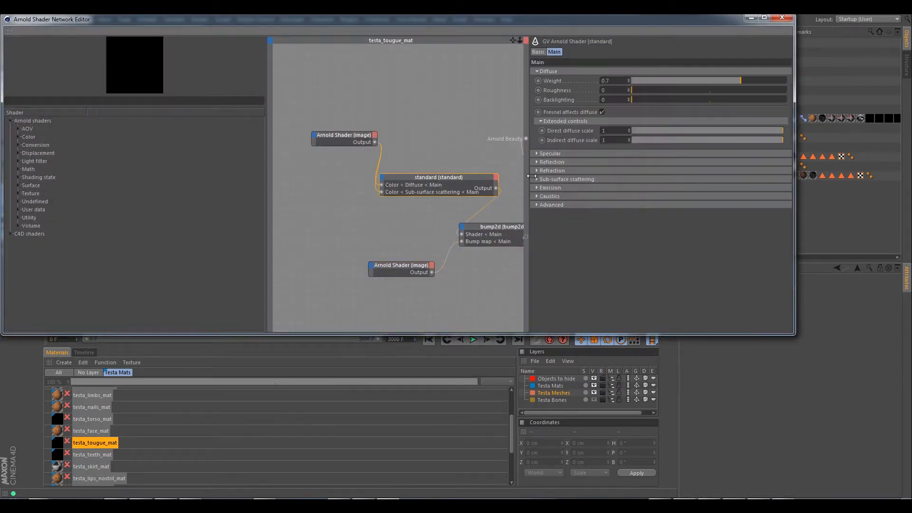
click(536, 153)
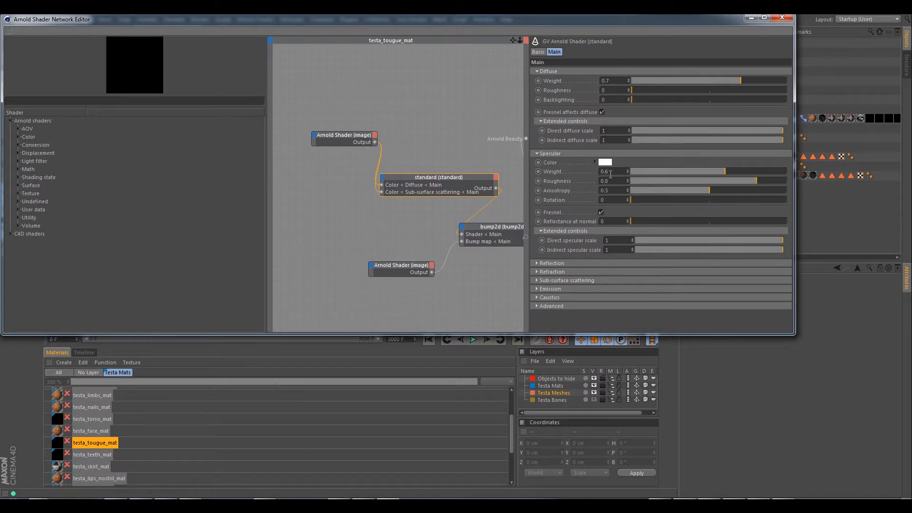
click(535, 280)
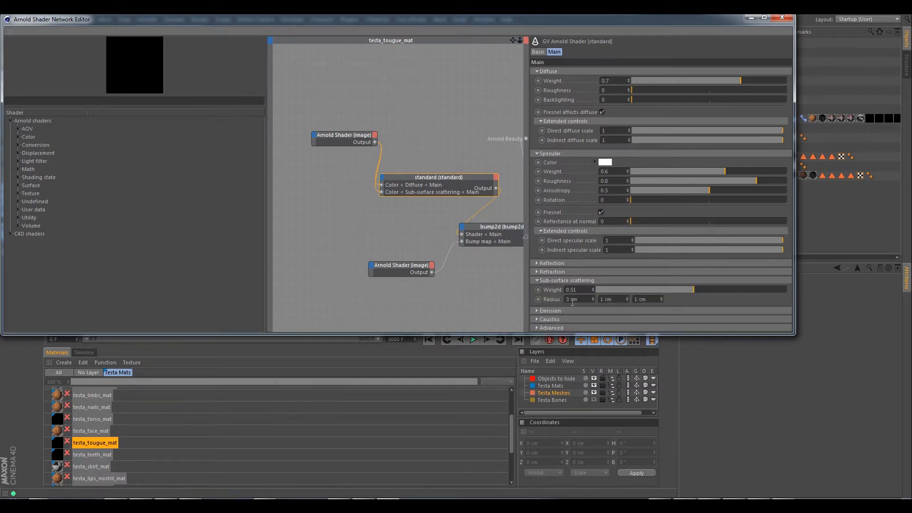
text(5)
click(781, 17)
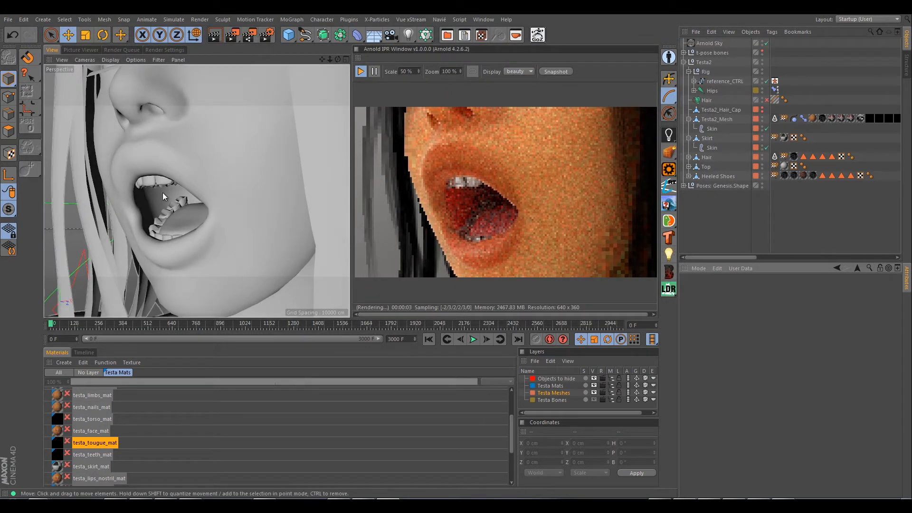
Step: Examine the character's eyes up close and look through the material list for the eye materials
scroll(179, 184, down, 8)
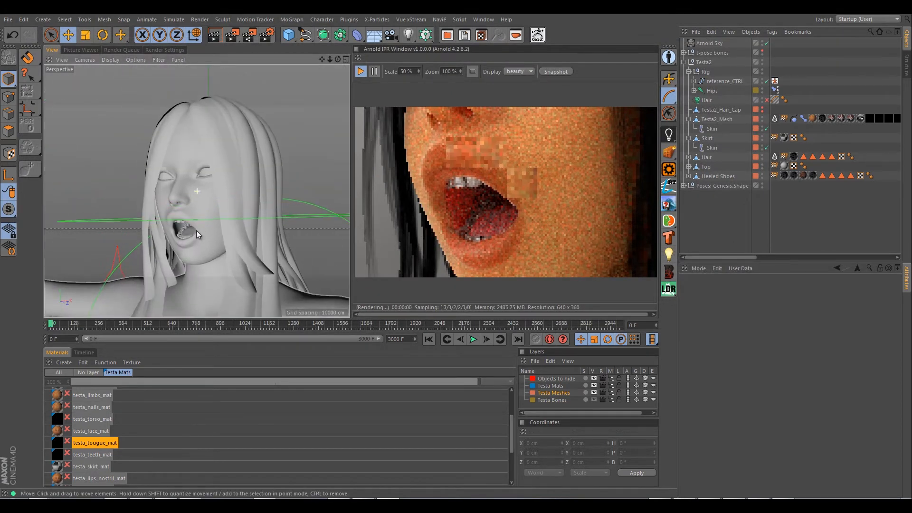
scroll(203, 187, up, 3)
scroll(195, 184, up, 3)
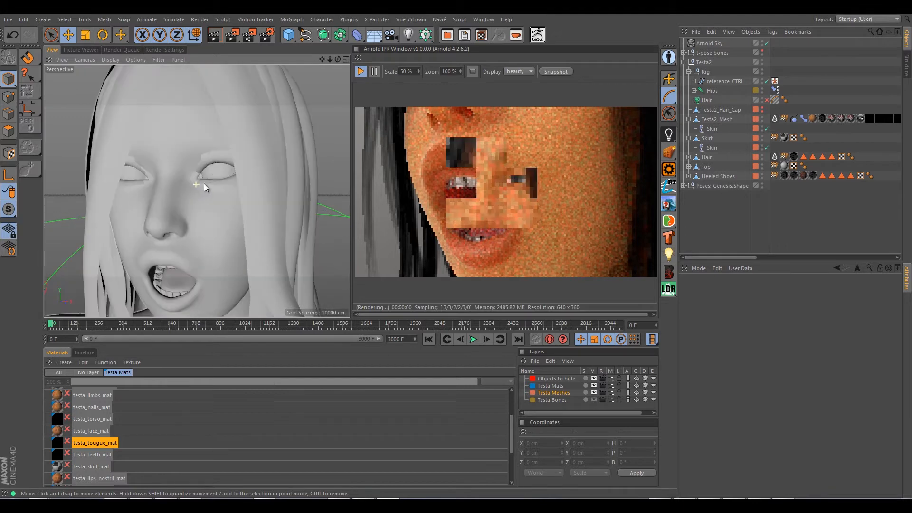
scroll(205, 185, up, 3)
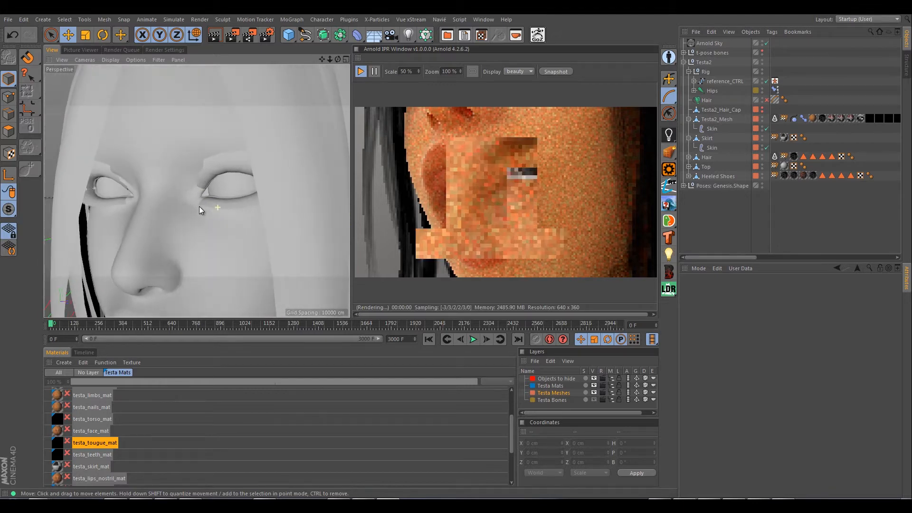
scroll(199, 206, up, 1)
scroll(114, 430, up, 2)
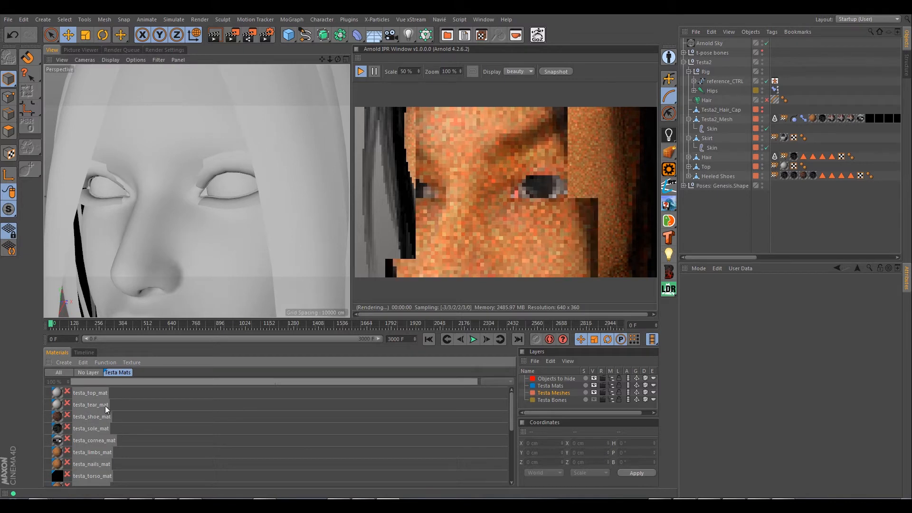
scroll(134, 452, down, 3)
scroll(133, 451, up, 3)
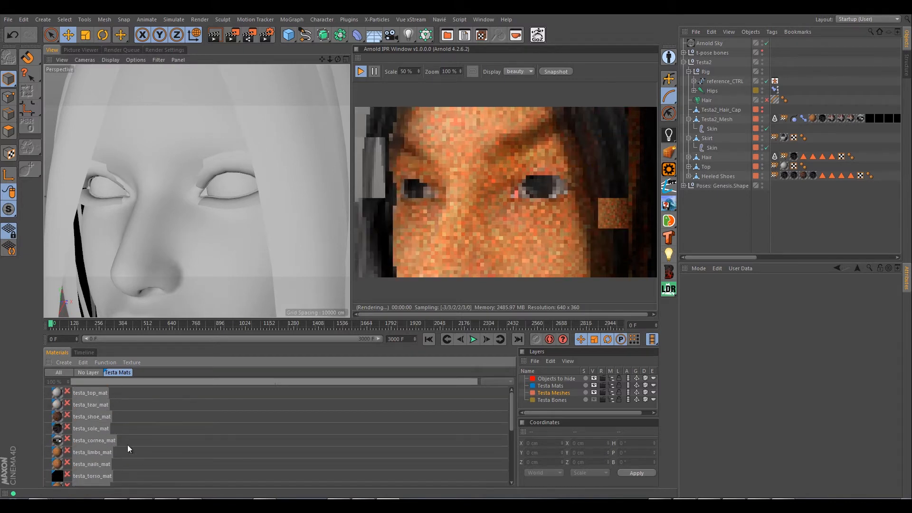
click(101, 441)
click(90, 454)
scroll(110, 463, down, 3)
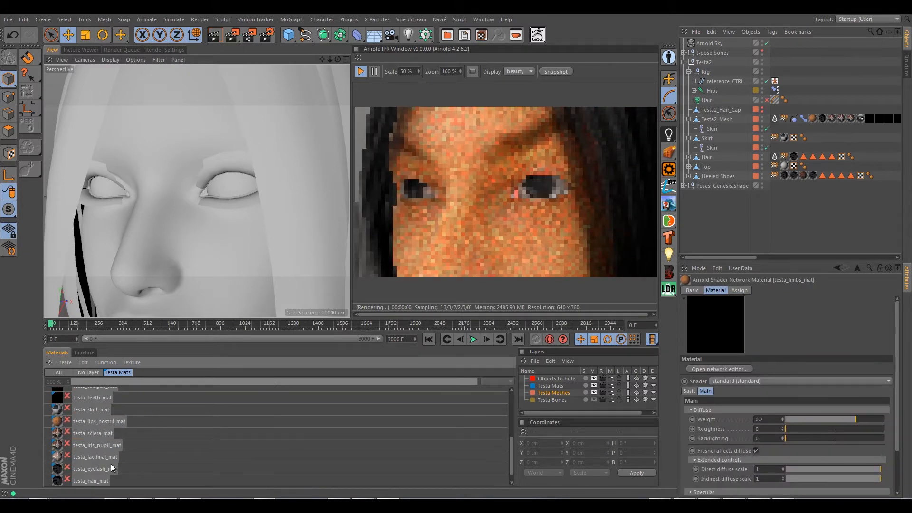
click(106, 469)
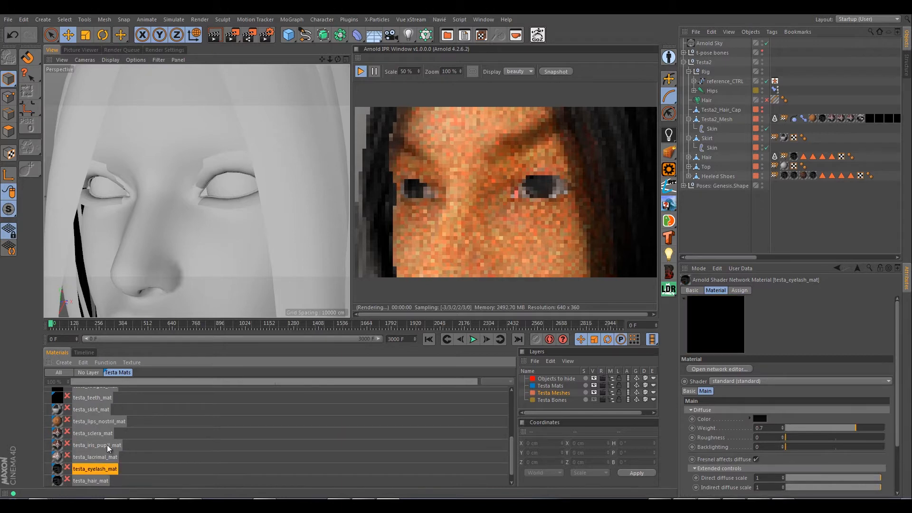
Step: In testa_sclera_mat's shader network, set the standard shader's specular reflectance at normal to 0.15
click(100, 434)
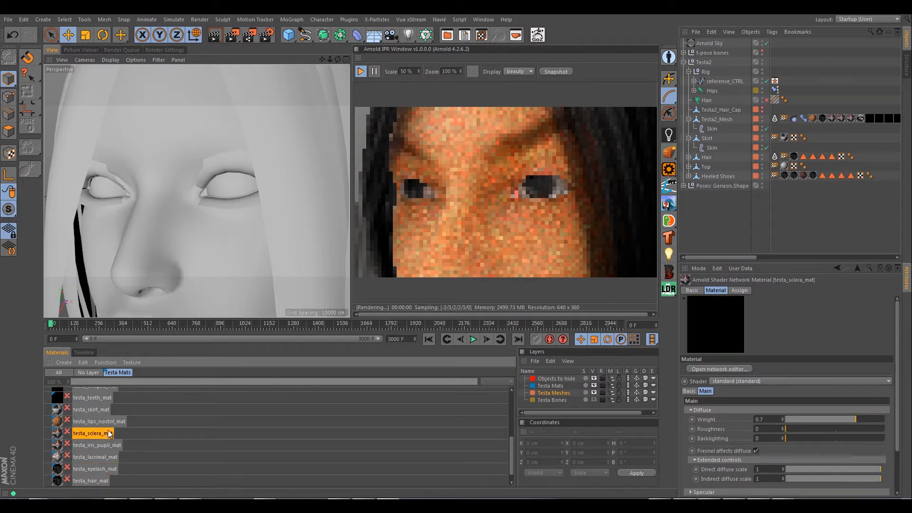
click(699, 370)
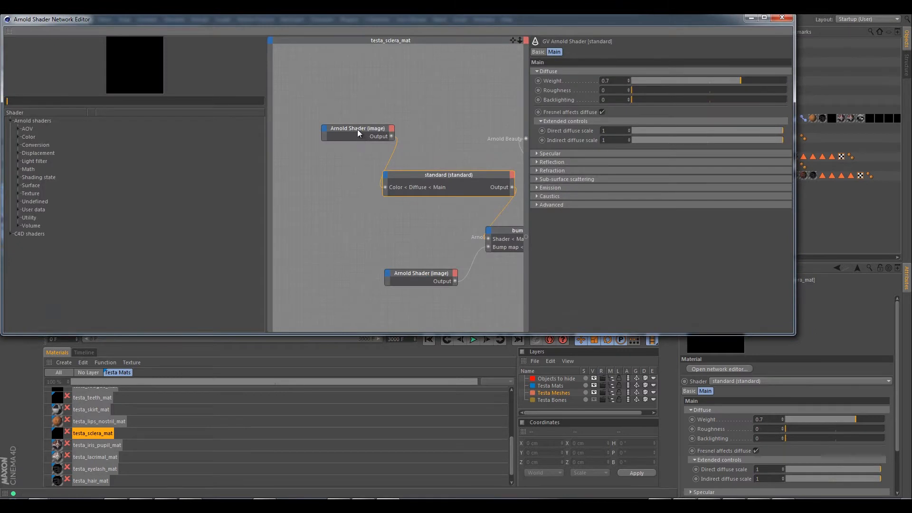
drag(357, 129, 345, 130)
click(409, 186)
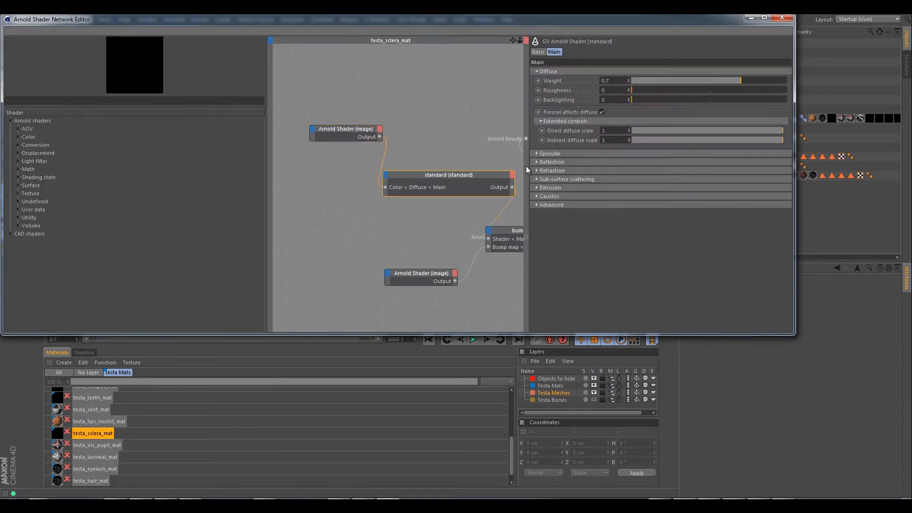
click(537, 154)
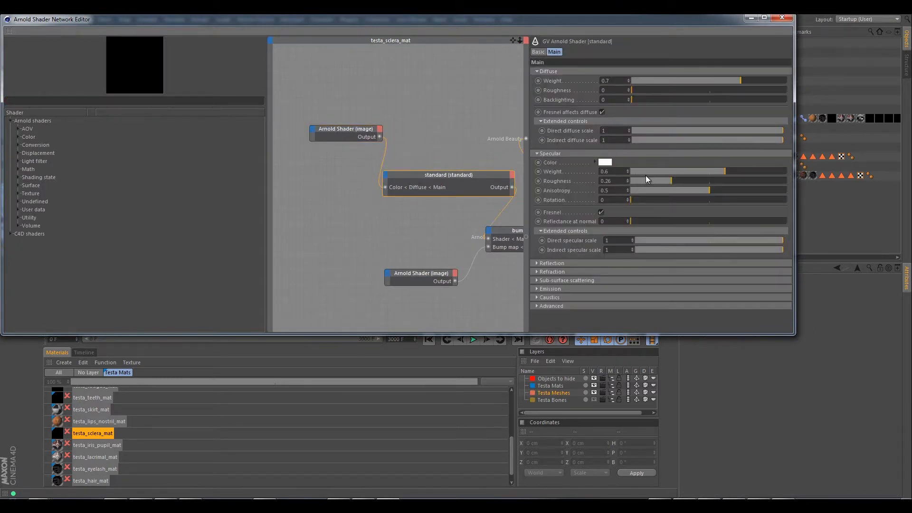
click(640, 221)
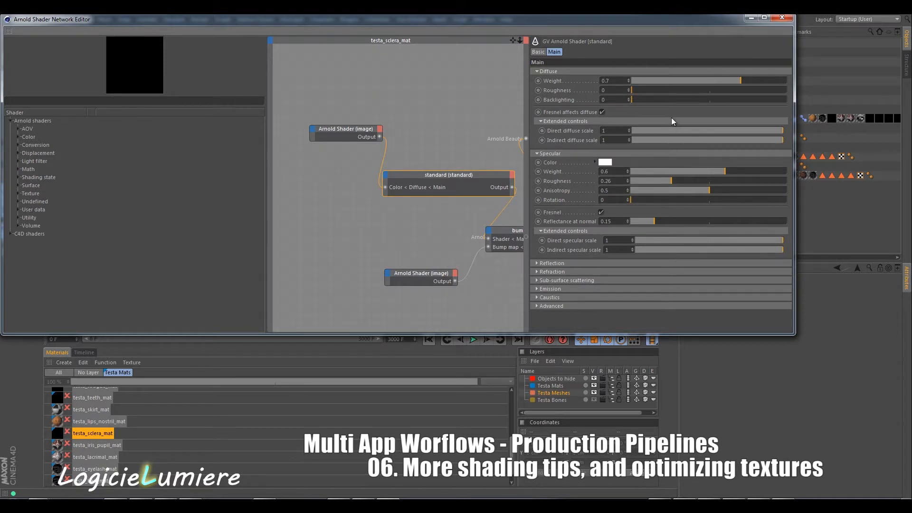
click(782, 19)
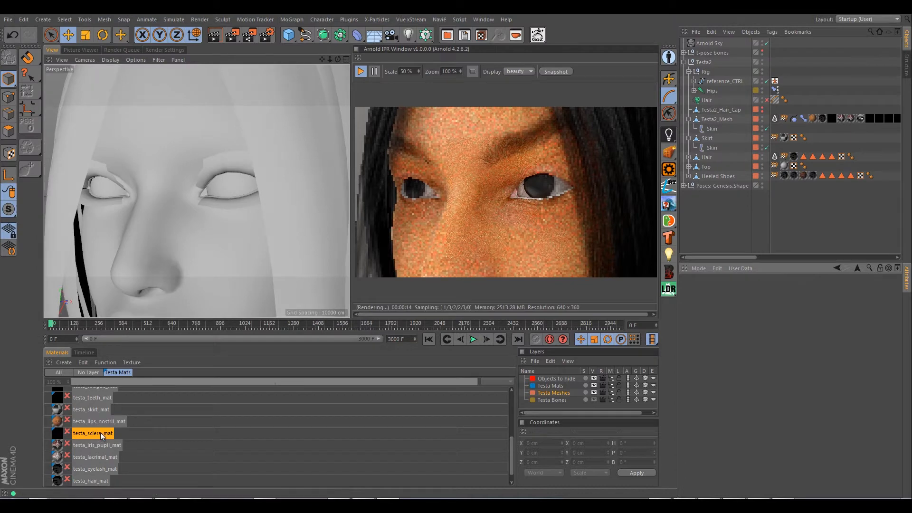
Step: In testa_iris_pupil_mat's shader network, adjust the standard shader's specular weight and roughness
click(102, 446)
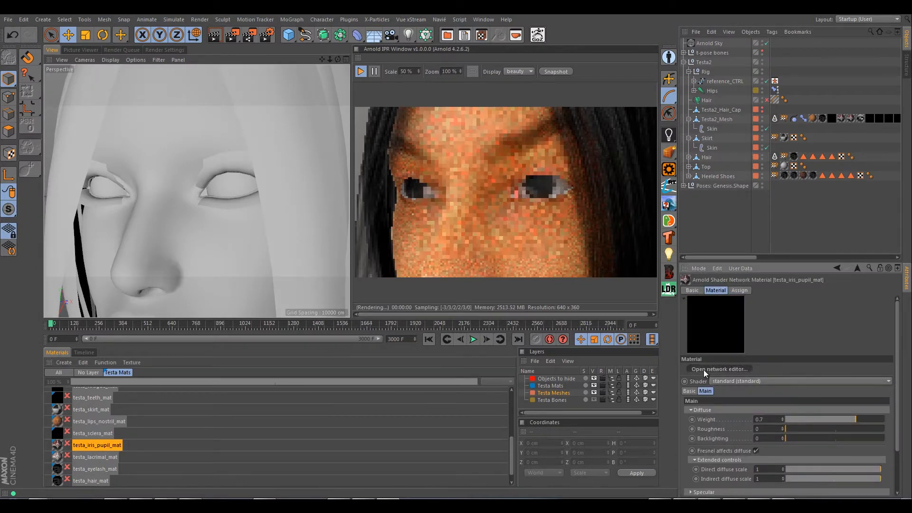
click(718, 370)
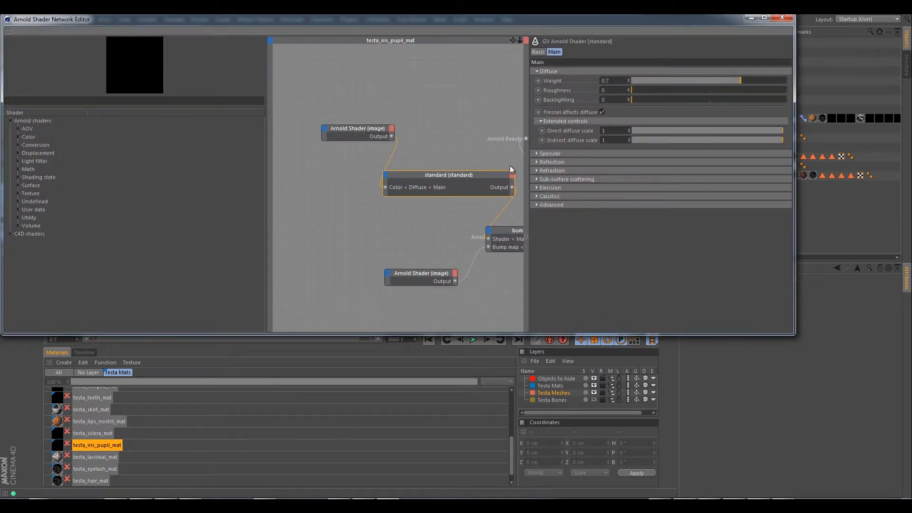
click(536, 153)
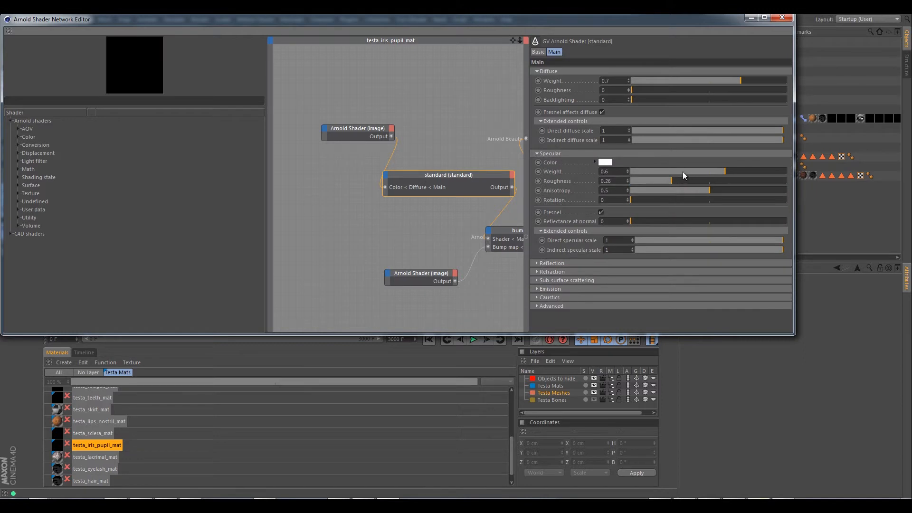
drag(683, 172, 667, 169)
click(713, 180)
click(781, 19)
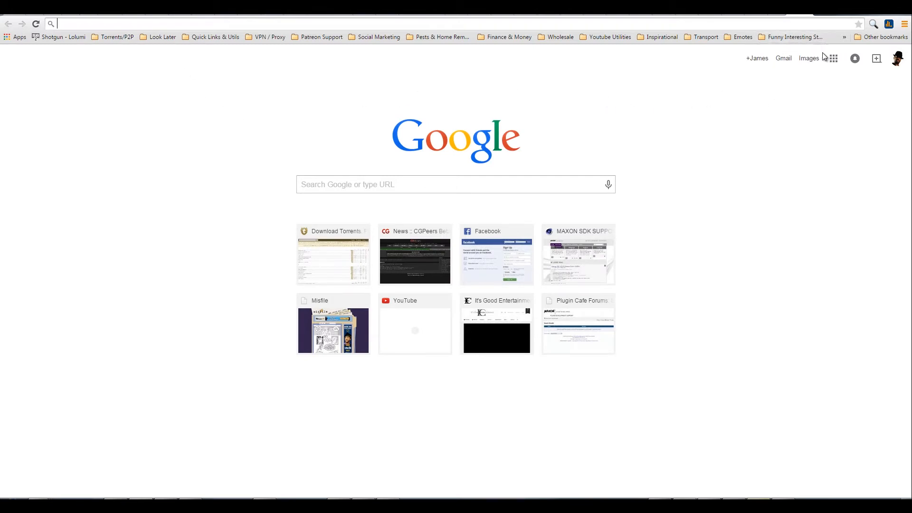
Step: Switch to the browser, open the bookmarked CGTalk page "A complete IOR list" and search it for "corn"
click(845, 39)
mouse_move(772, 109)
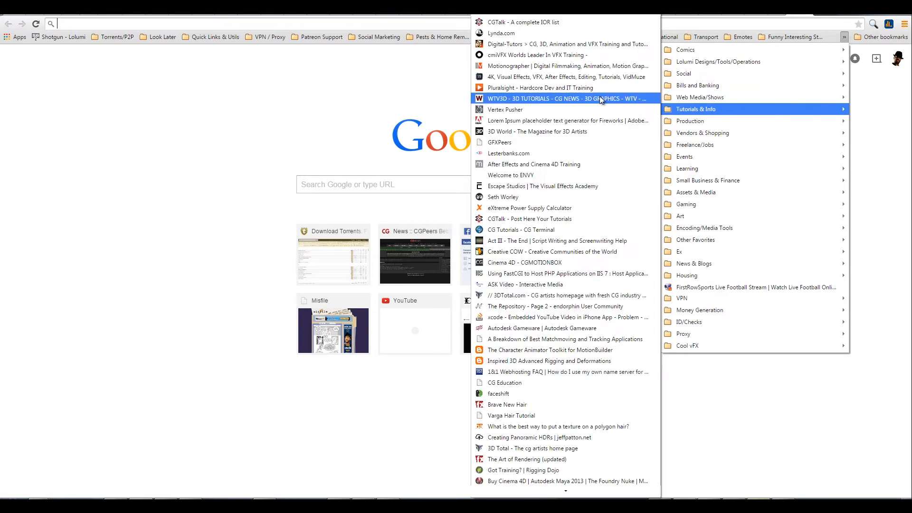
click(559, 22)
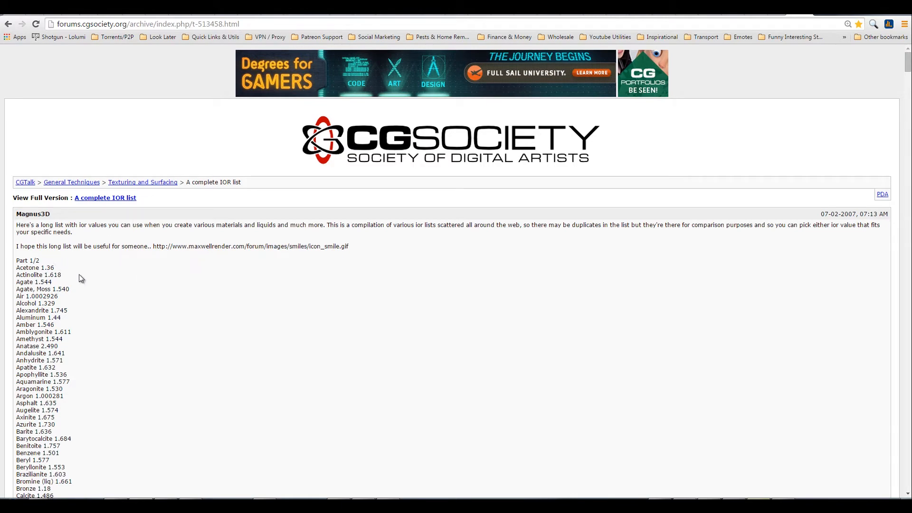
scroll(79, 275, down, 20)
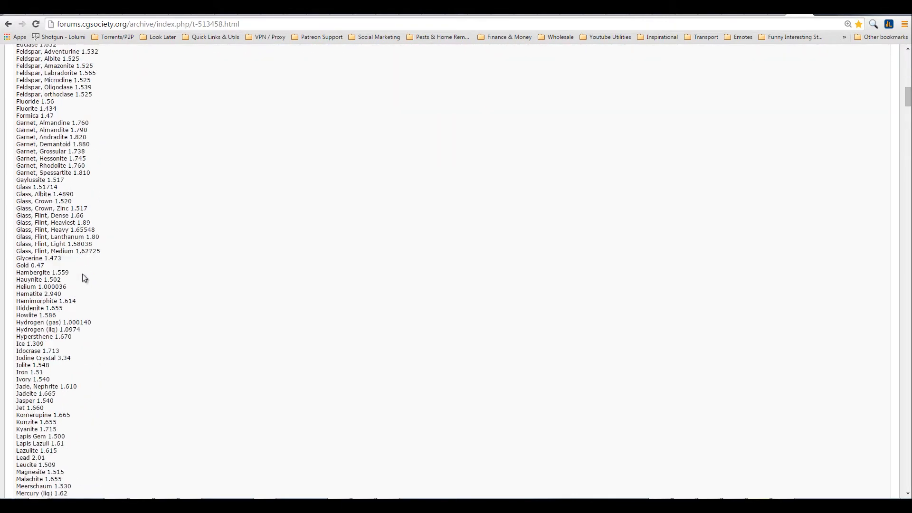
key(ctrl+f)
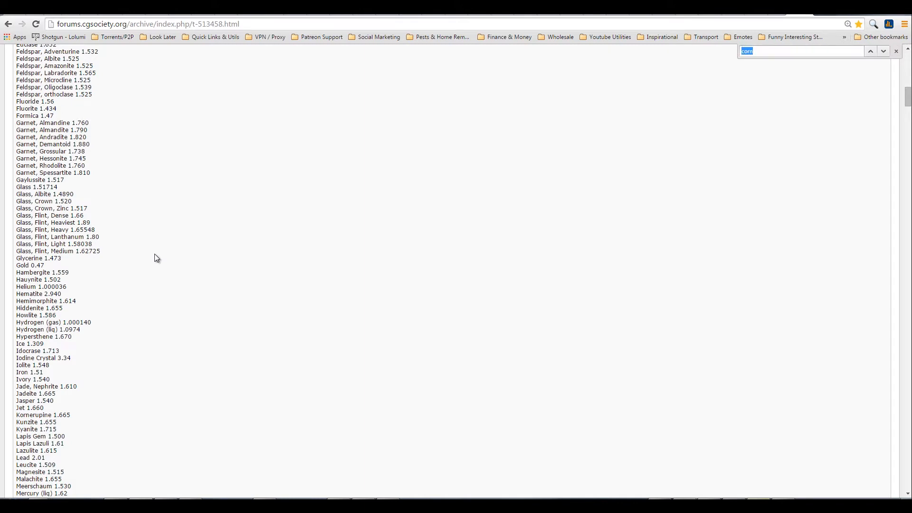
key(Return)
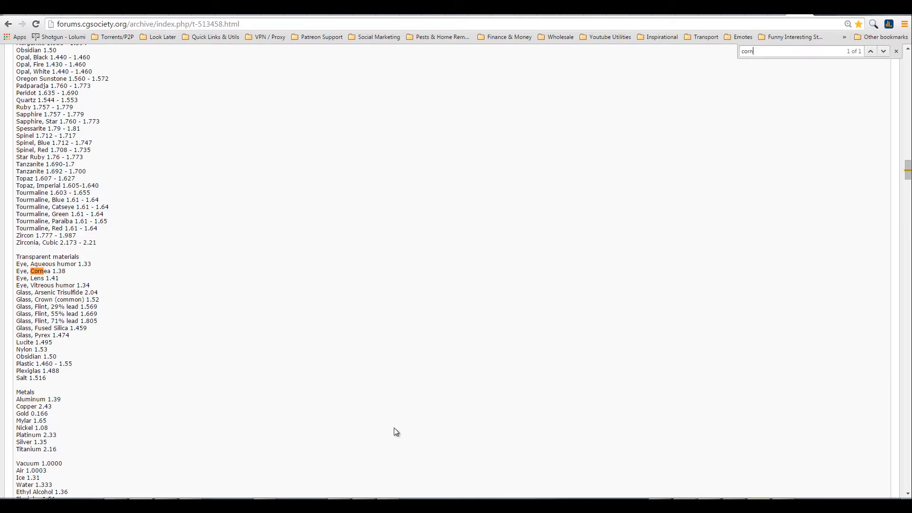
Step: Return to Cinema 4D and check the refraction settings of the standard shader in testa_iris_pupil_mat's network
click(387, 501)
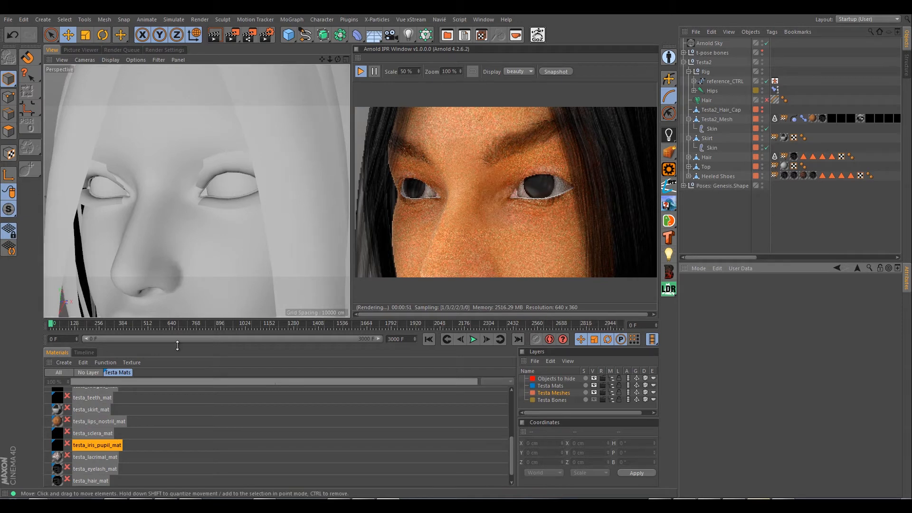
click(98, 449)
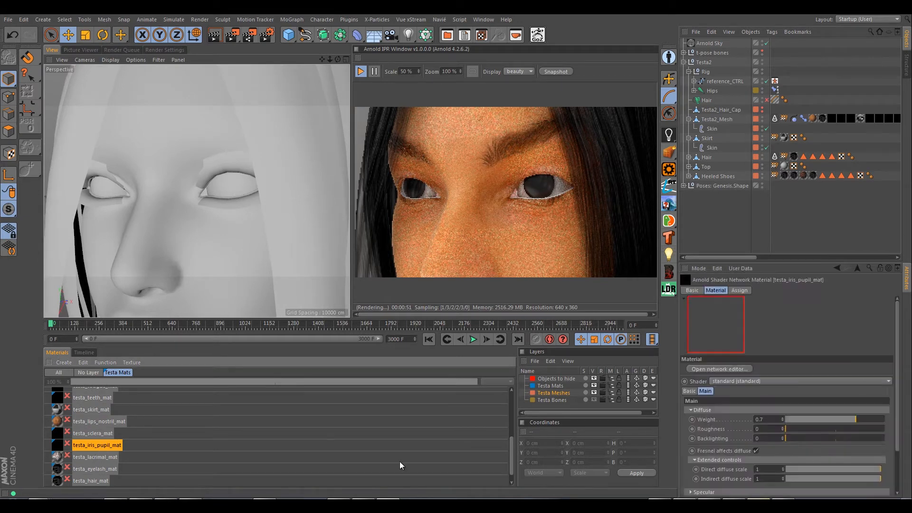
click(689, 370)
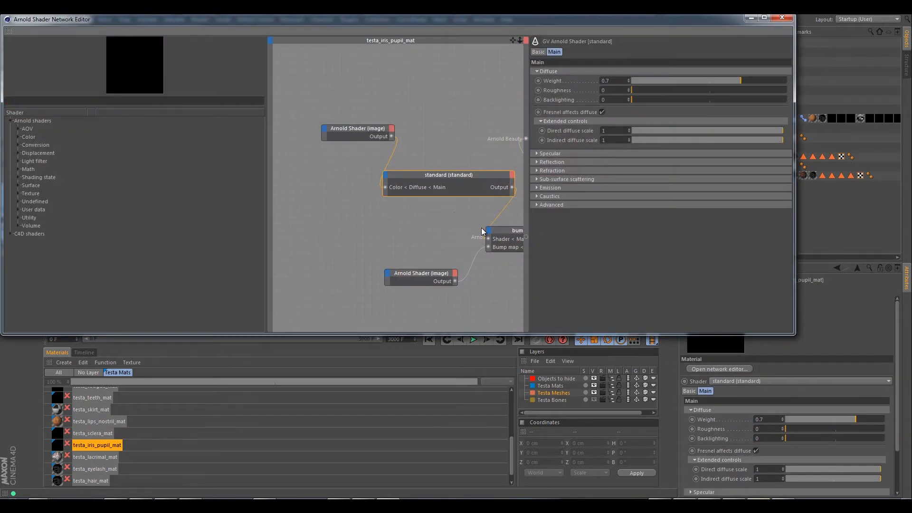
click(538, 169)
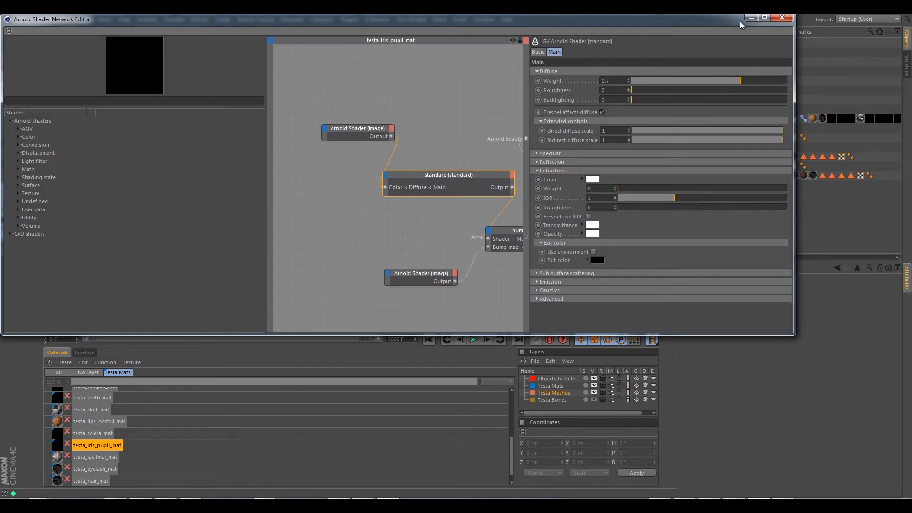
click(781, 18)
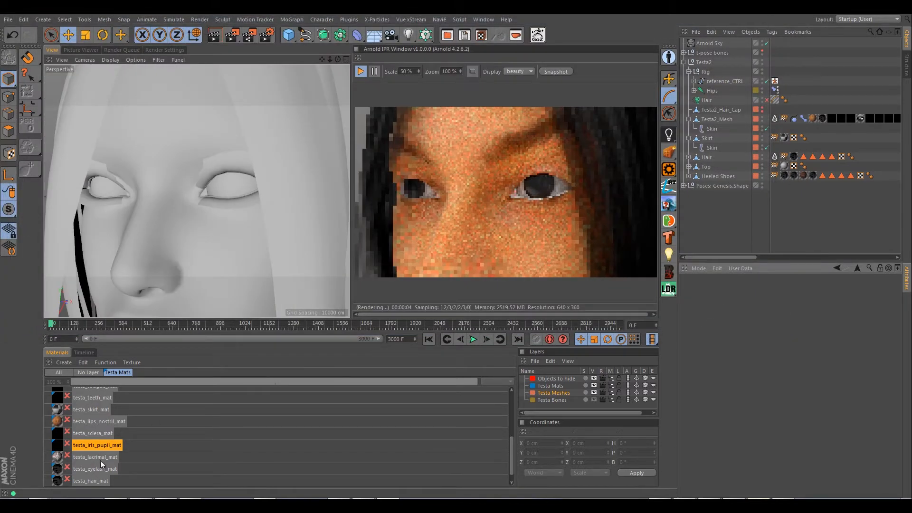
Step: Find testa_cornea_mat in the material list and inspect its standard shader's refraction settings in the network editor
scroll(102, 458, up, 5)
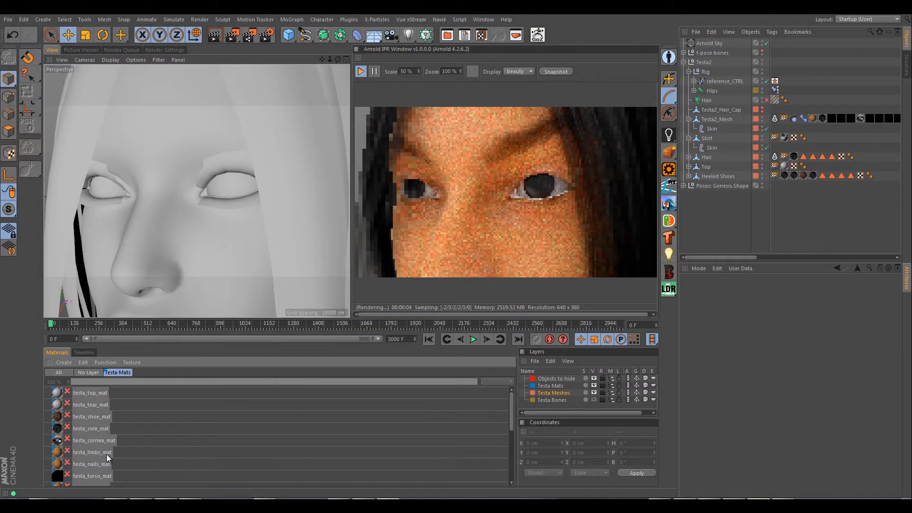
scroll(107, 454, down, 4)
scroll(107, 454, up, 4)
click(93, 440)
click(720, 369)
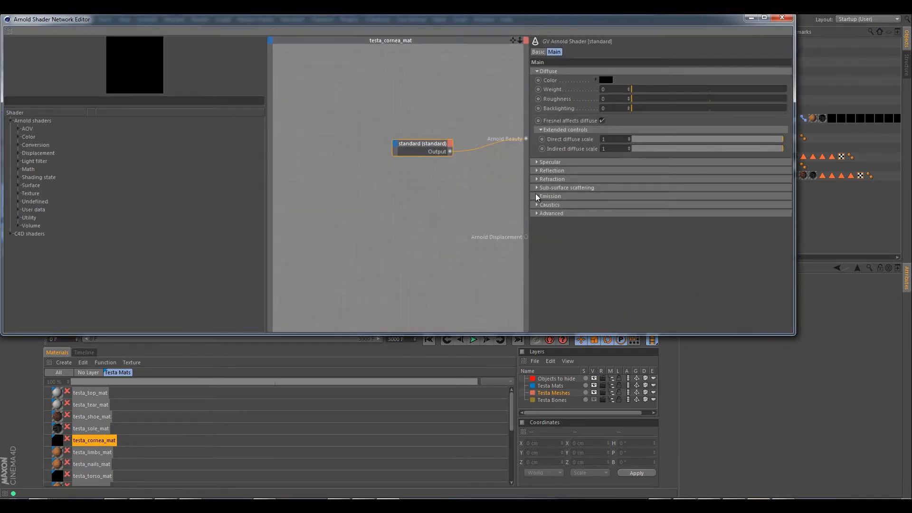
click(536, 180)
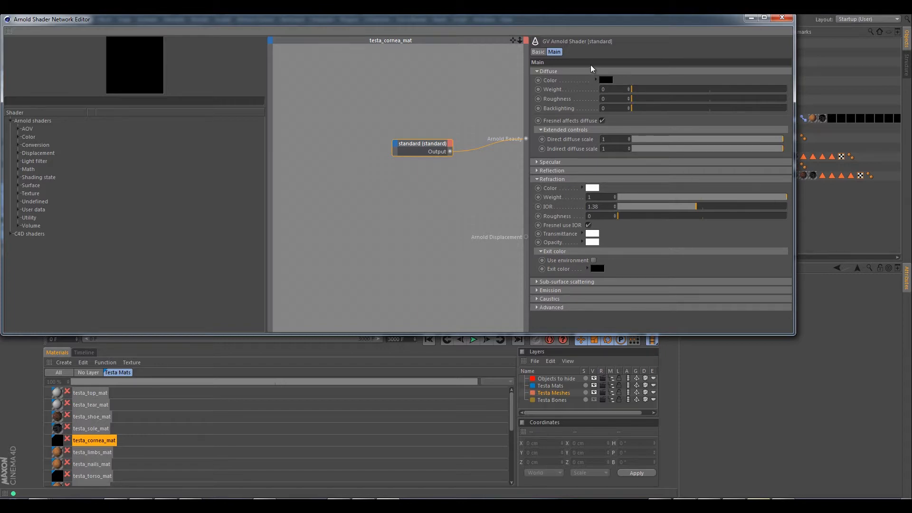
Step: Inspect the cornea shader's specular settings and compare them with the eyes in the interactive render
drag(570, 20, 582, 212)
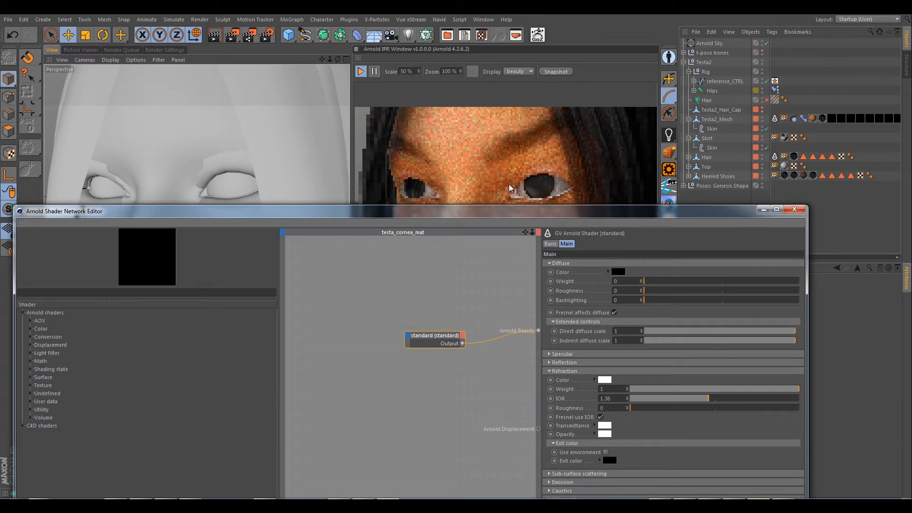
drag(541, 214, 559, 131)
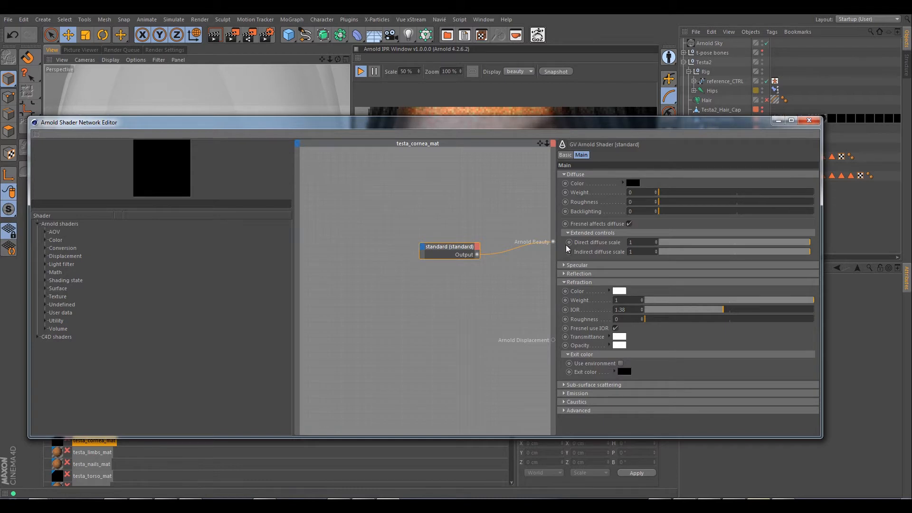
click(565, 265)
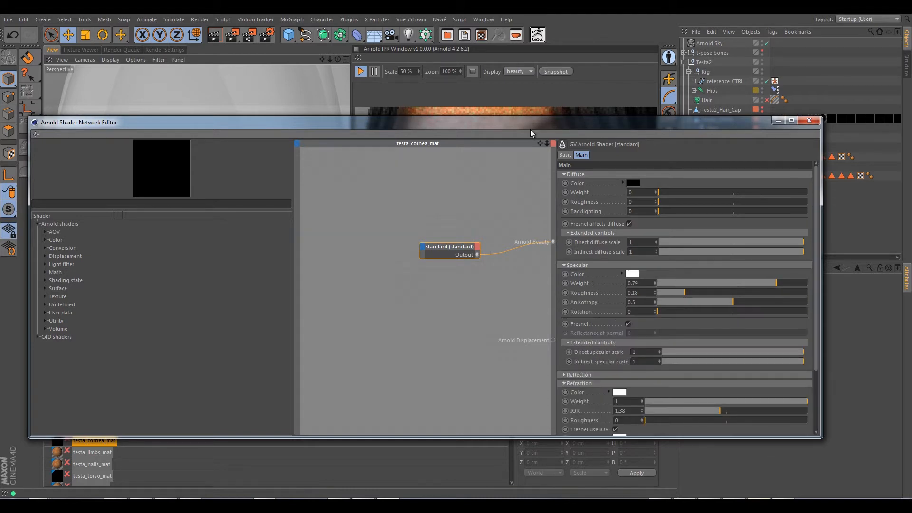
drag(530, 125, 534, 258)
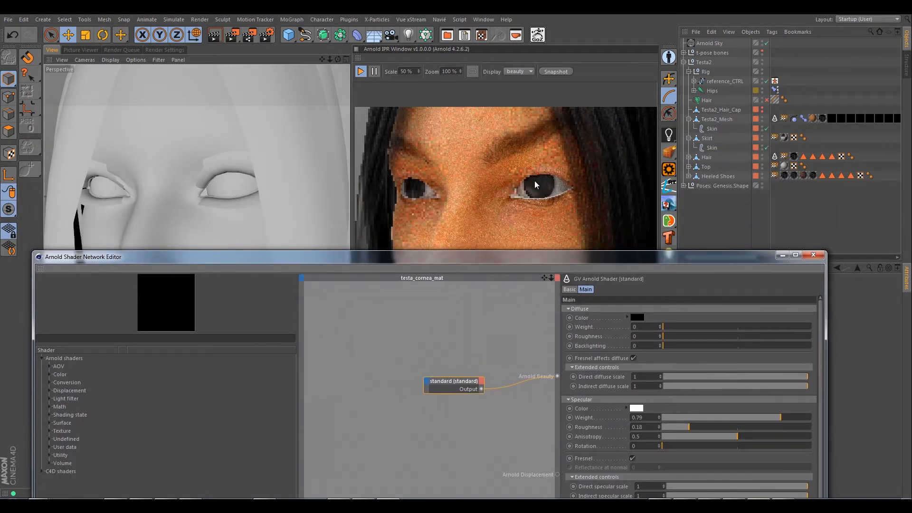
drag(563, 259, 578, 97)
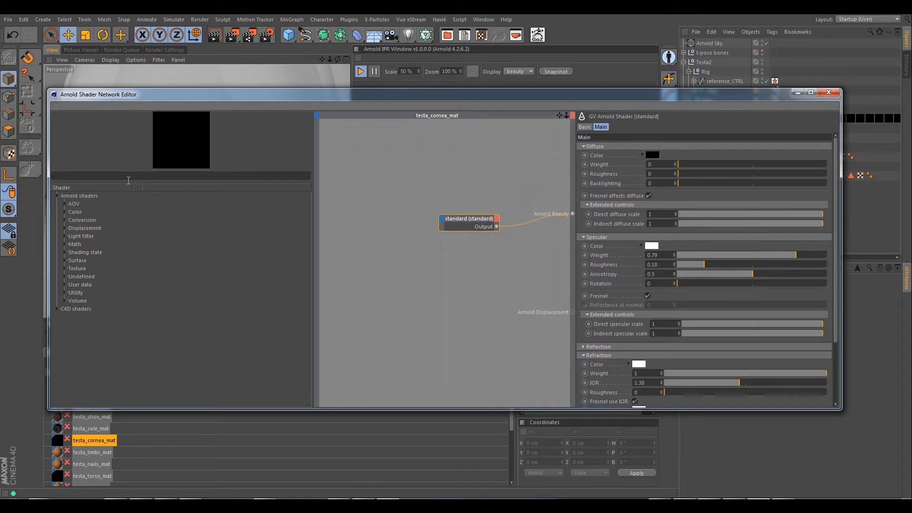
Step: Add an alSurface shader to testa_cornea_mat's network and try to connect its output to Arnold Beauty
text(als)
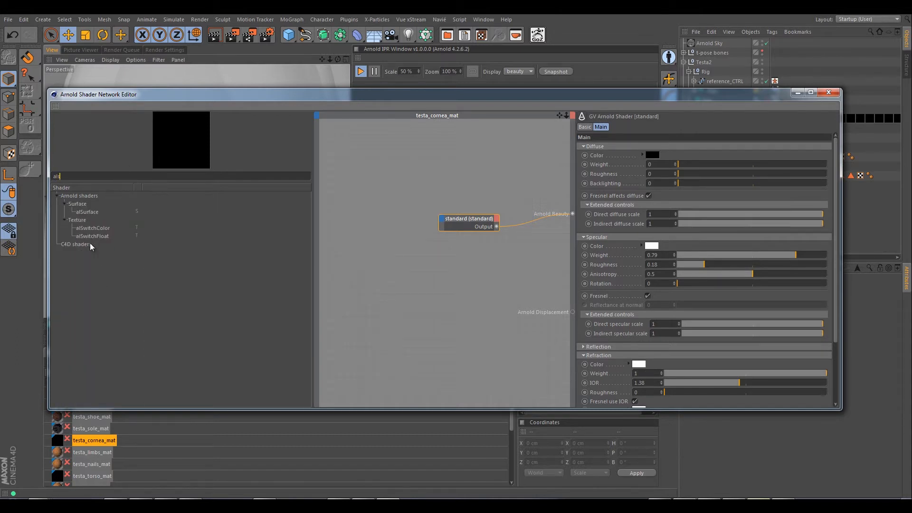
drag(84, 211, 469, 273)
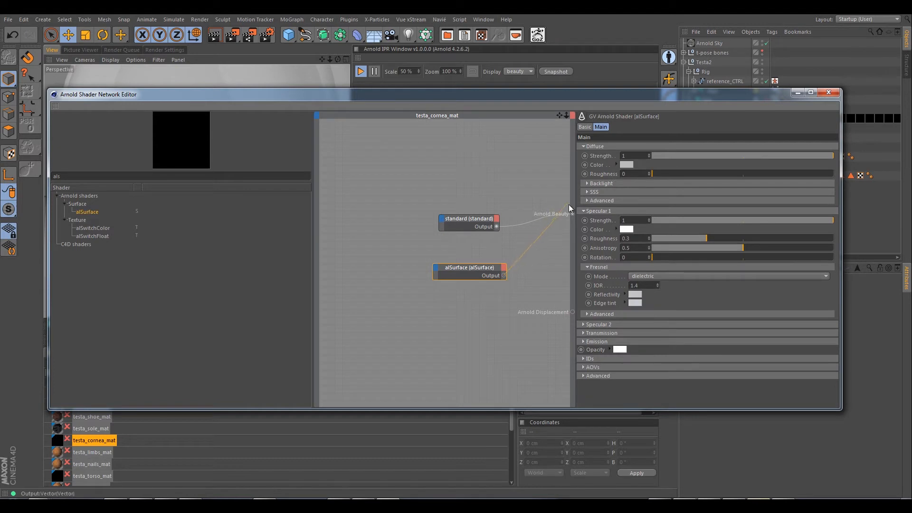
drag(569, 205, 572, 212)
drag(569, 211, 571, 213)
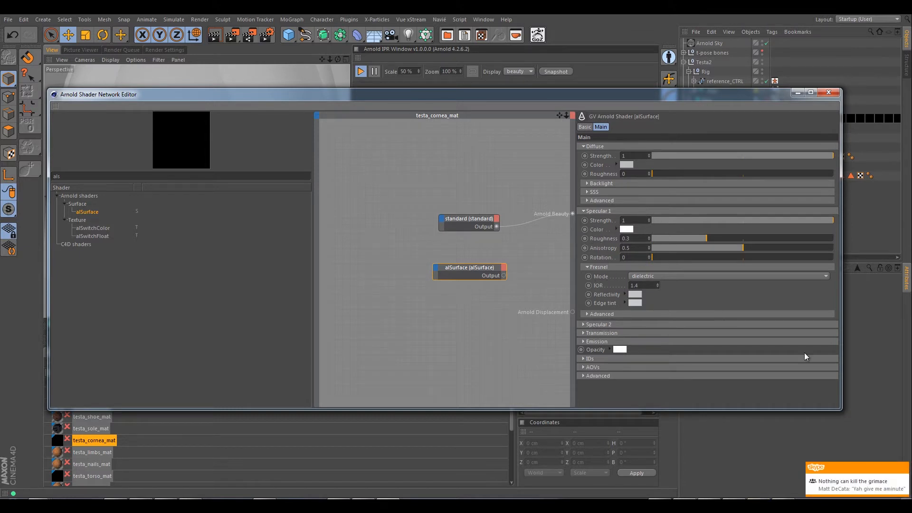
click(904, 470)
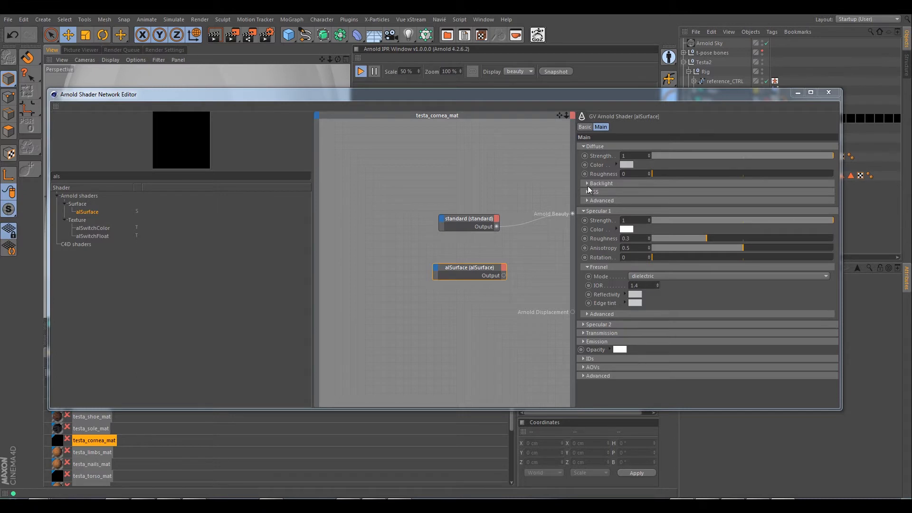
Step: Set the alSurface shader's diffuse strength to 0, Specular 1 strength to 0.8 and Specular 2 strength to 0.79
drag(674, 153, 594, 156)
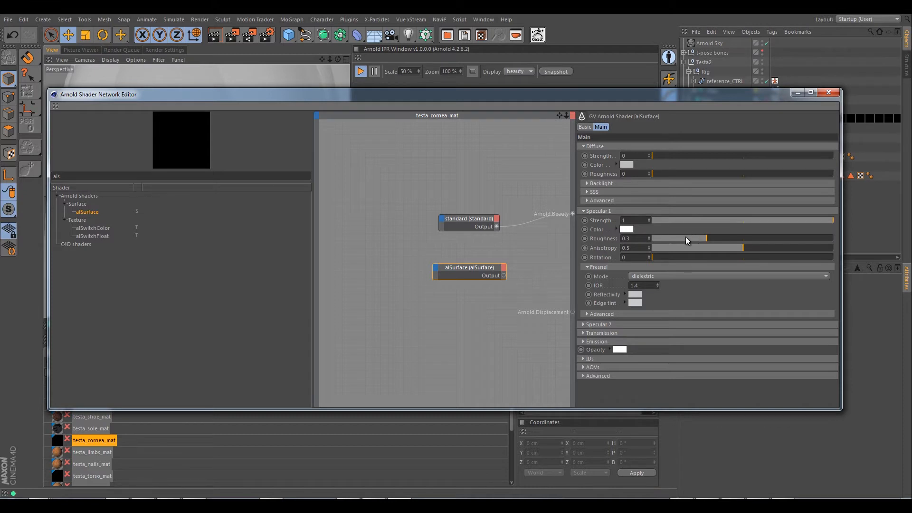
click(797, 221)
click(590, 324)
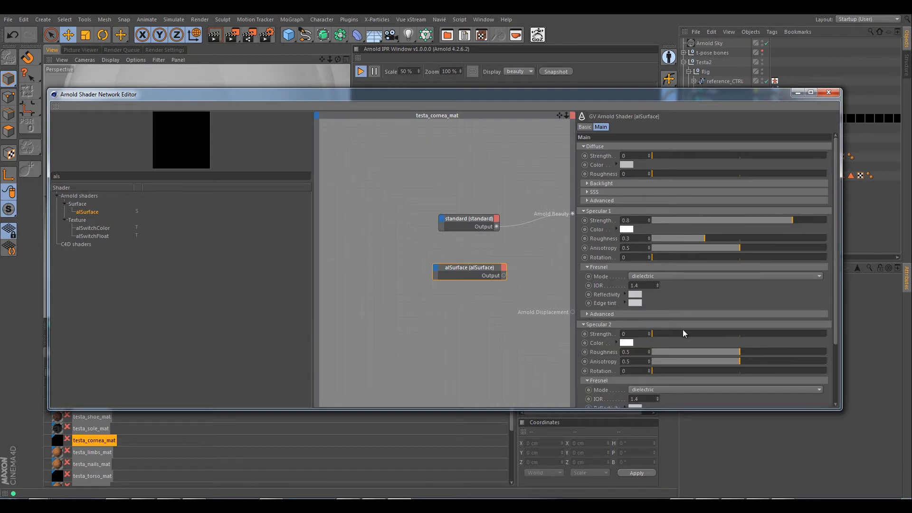
click(792, 334)
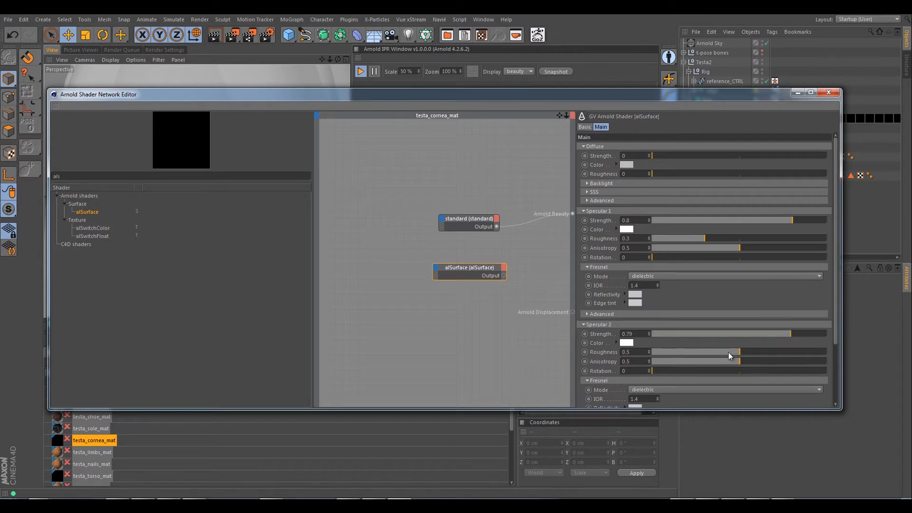
Step: Set the alSurface shader's Specular 2 roughness to 0.22 and its Specular 1 Fresnel IOR to 1.38
click(691, 352)
drag(504, 275, 561, 233)
scroll(605, 262, down, 4)
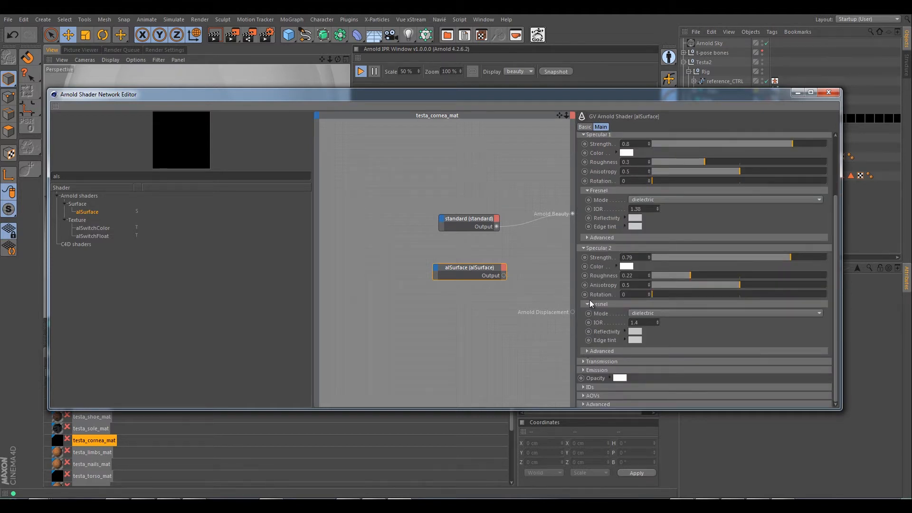
scroll(590, 303, up, 4)
scroll(602, 271, down, 4)
click(587, 352)
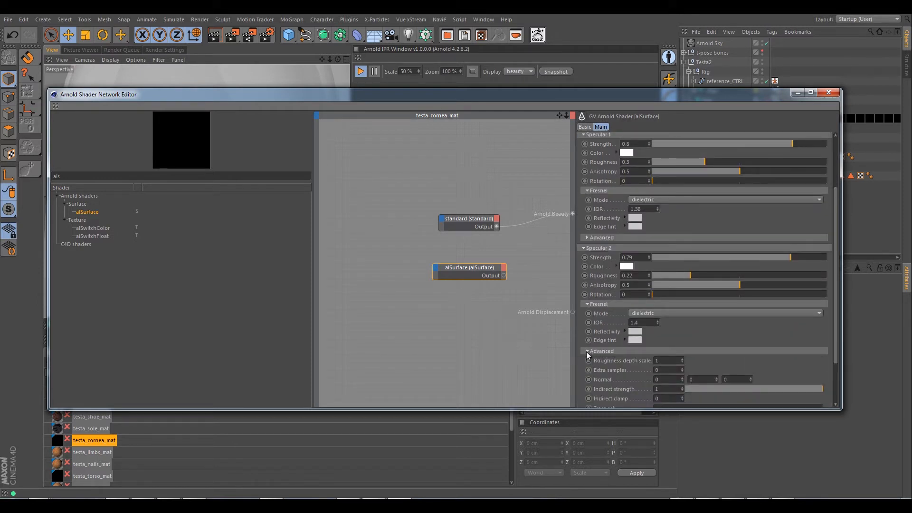
click(587, 351)
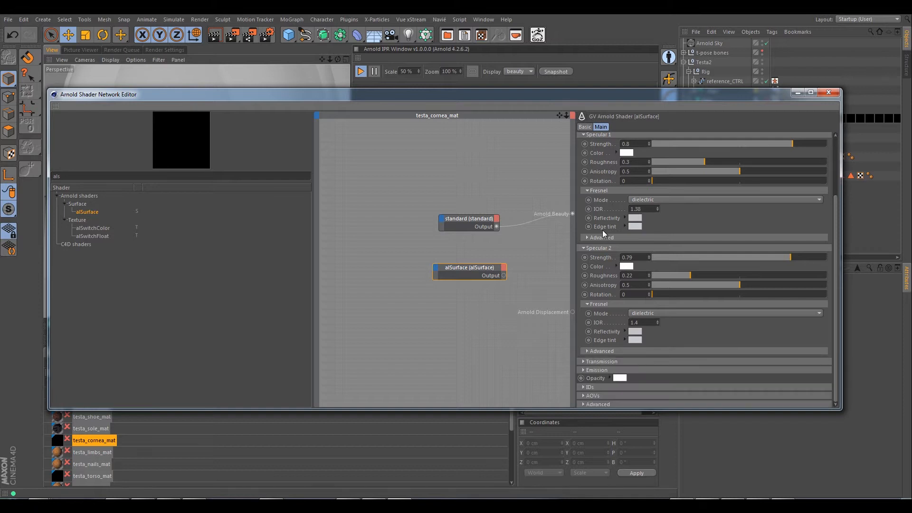
scroll(602, 230, up, 4)
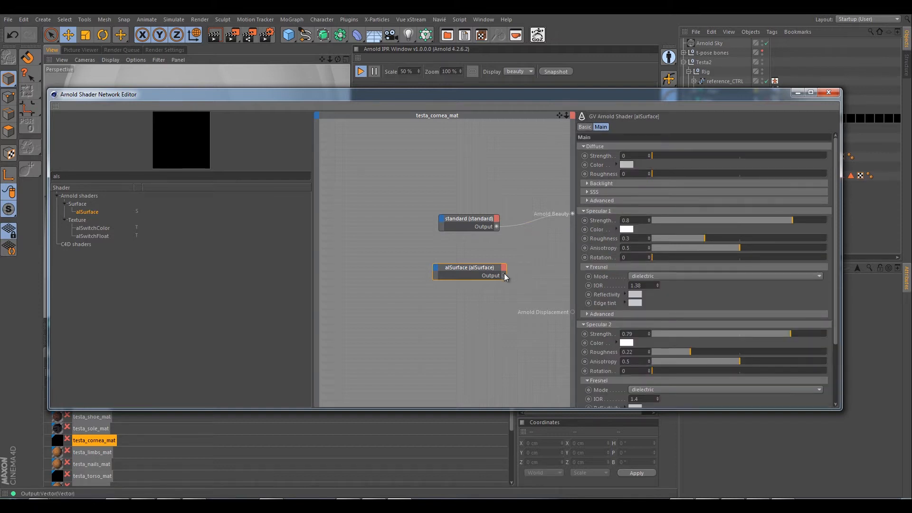
Step: Connect the alSurface output to Arnold Beauty and check the eyes in the interactive render
drag(573, 213, 573, 214)
drag(492, 94, 514, 322)
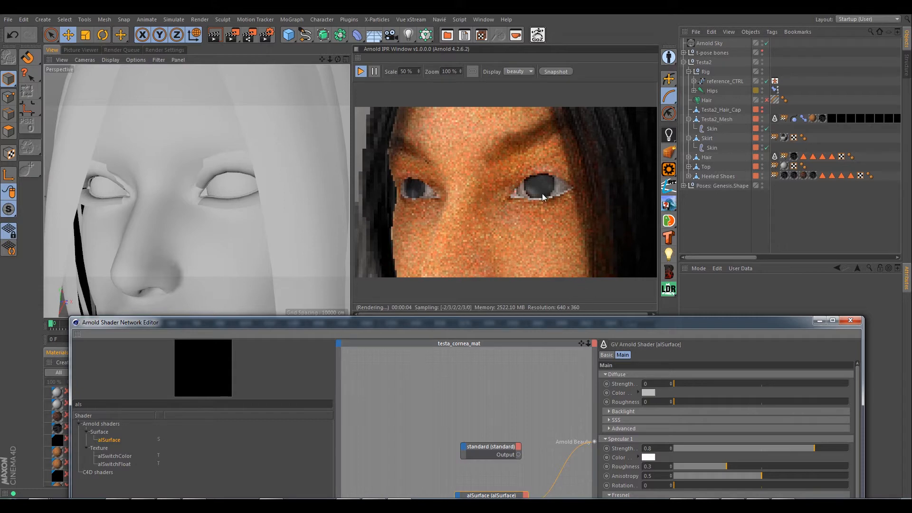
drag(596, 327, 572, 187)
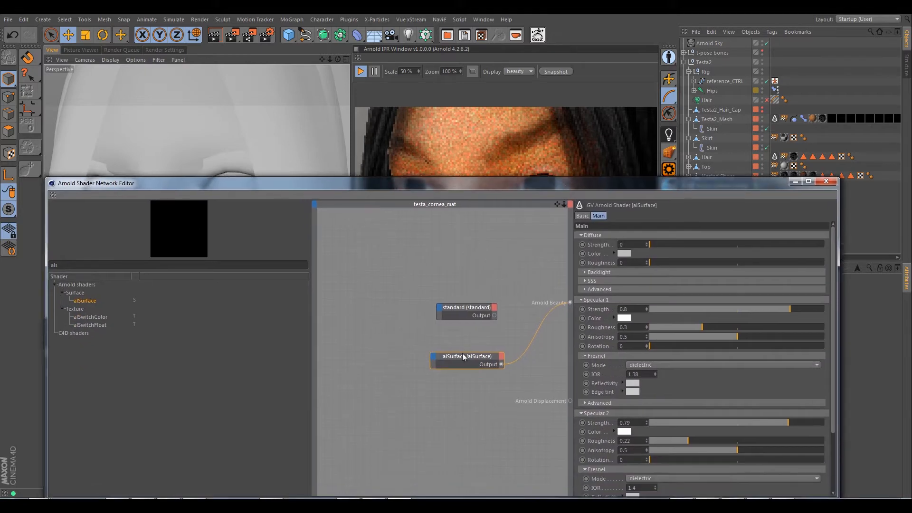
Step: Reconnect the standard shader's output to Arnold Beauty, compare the eyes in the render, and close the network editor
drag(494, 316, 569, 300)
drag(526, 185, 544, 264)
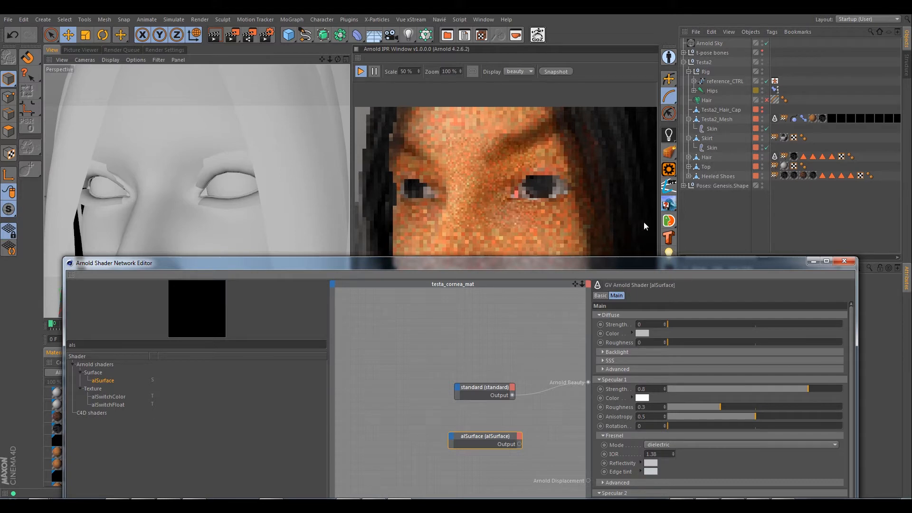
drag(776, 264, 762, 184)
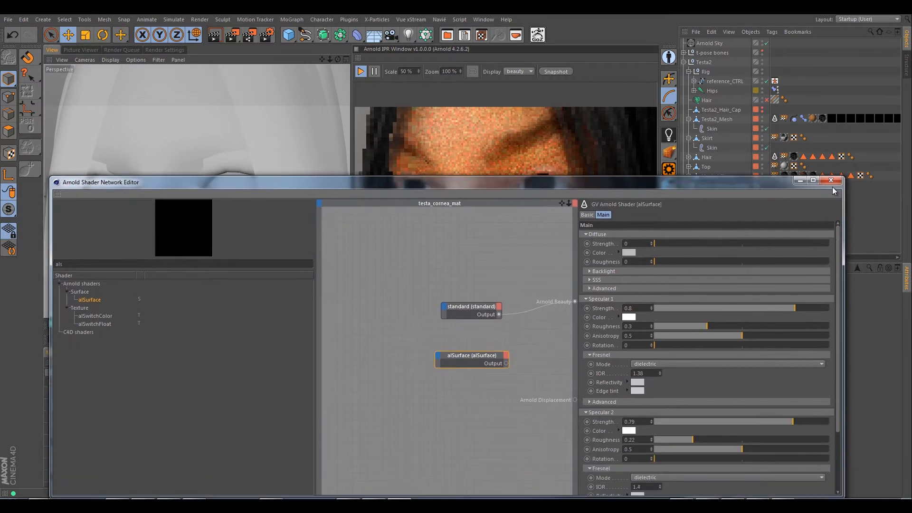
click(832, 181)
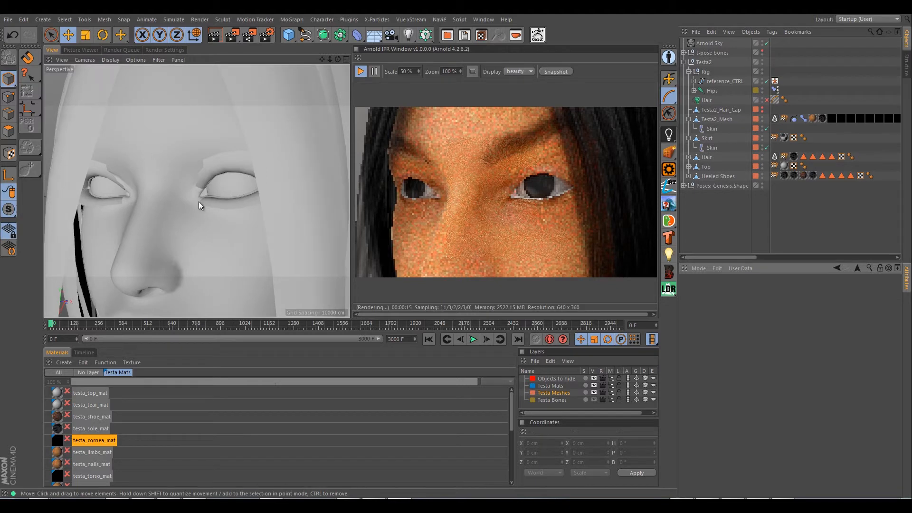
Step: Frame the character's upper body and arms, and open the shader network of testa_nails_mat
scroll(216, 209, down, 6)
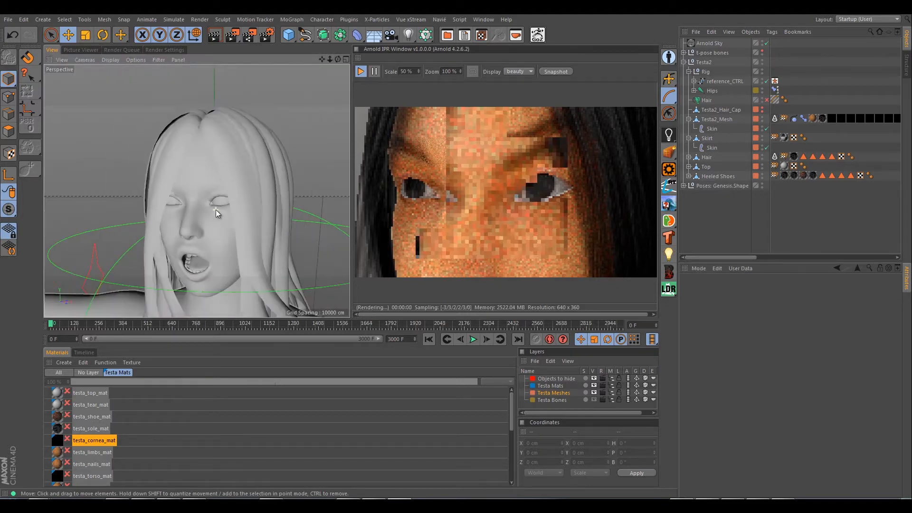
scroll(213, 183, down, 8)
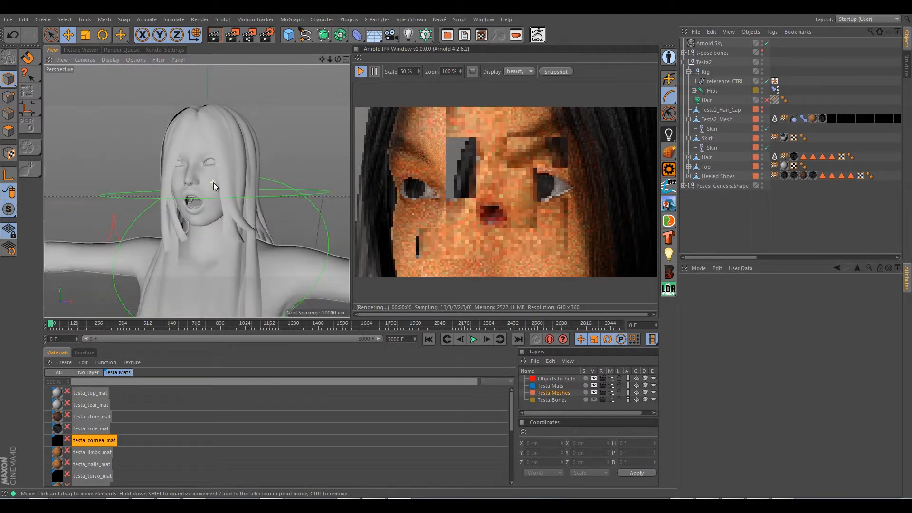
alt+middle_drag(215, 183, 160, 143)
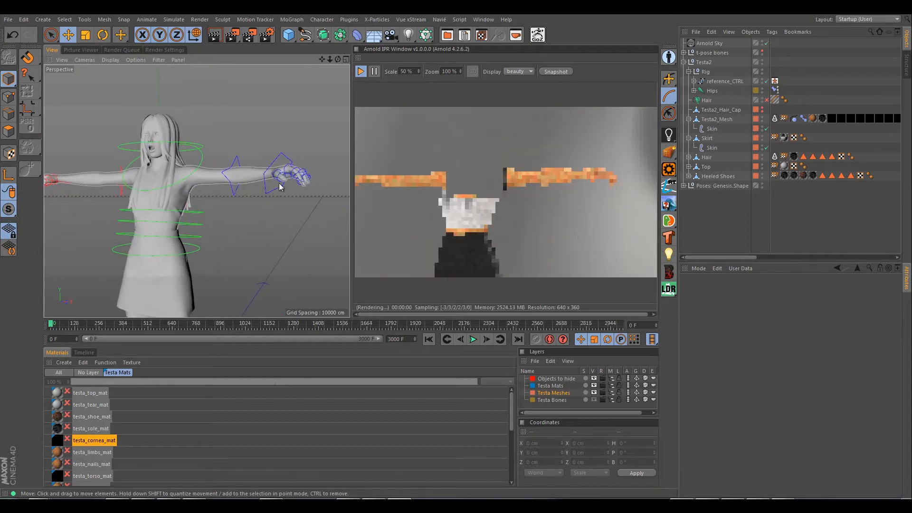
click(93, 464)
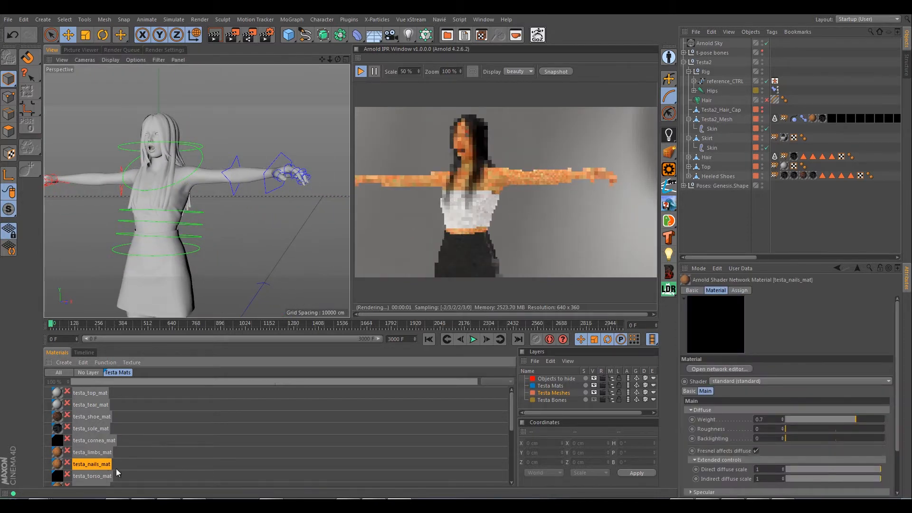
click(699, 369)
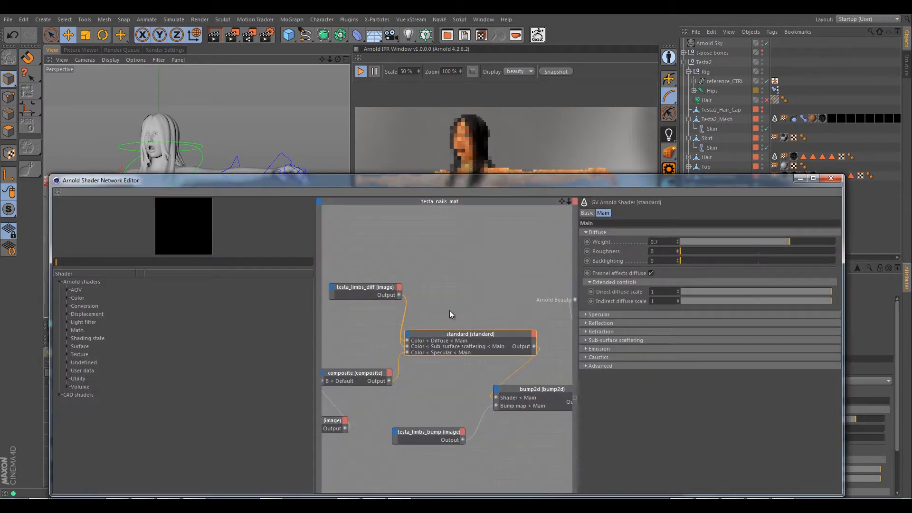
Step: Set the nails standard shader's sub-surface scattering weight to 0 and delete its sub-surface scattering color port
alt+middle_drag(449, 310, 489, 287)
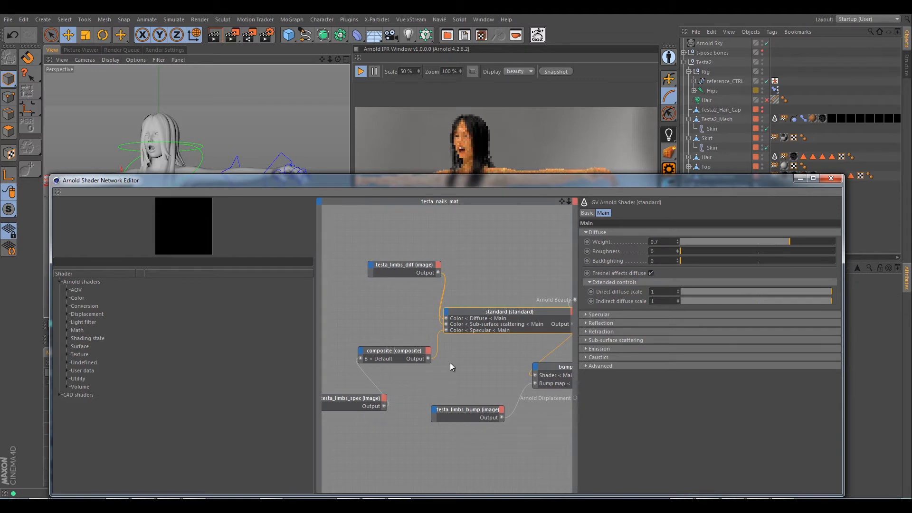
click(586, 341)
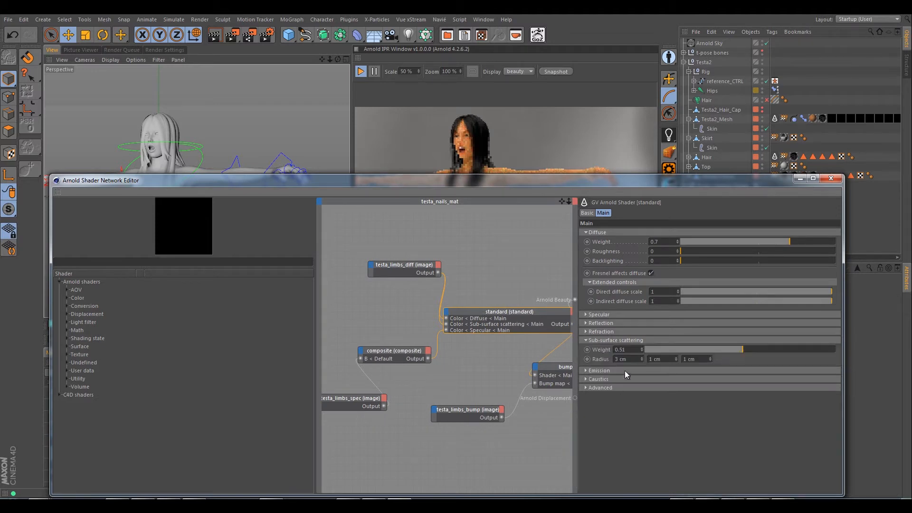
drag(670, 352, 573, 349)
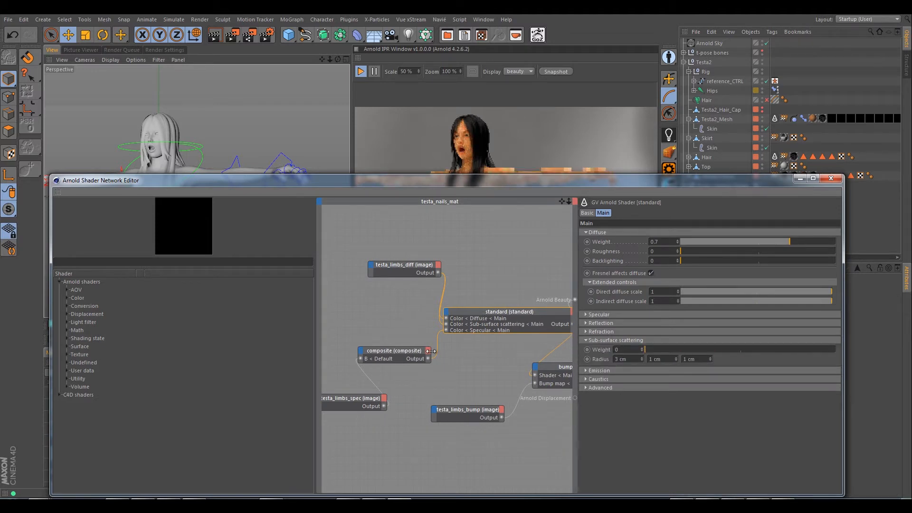
right_click(467, 324)
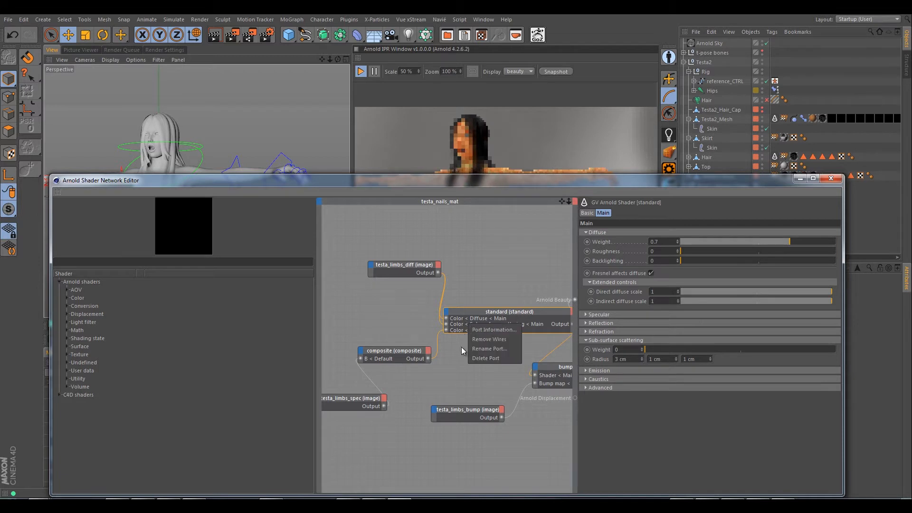
click(478, 355)
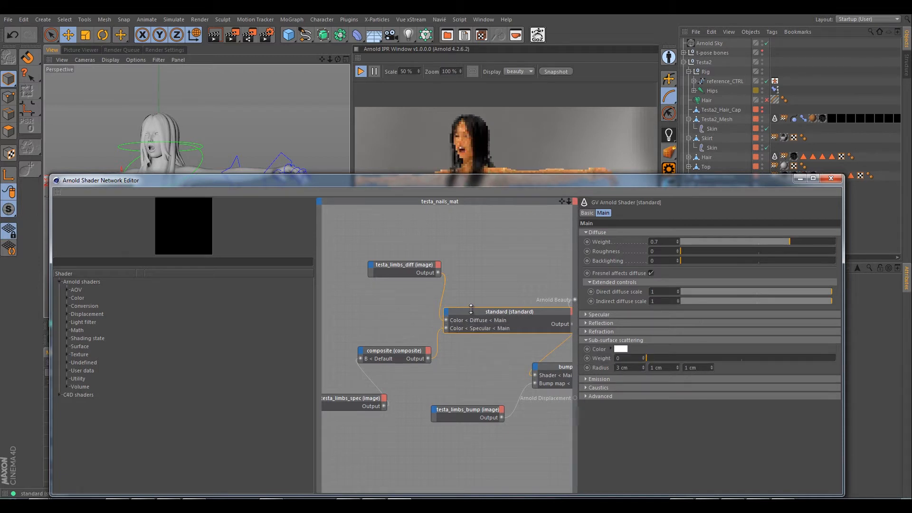
Step: Set the nails shader's specular roughness to 0.16 and reflectance at normal to 0.17, and close the network editor
click(585, 314)
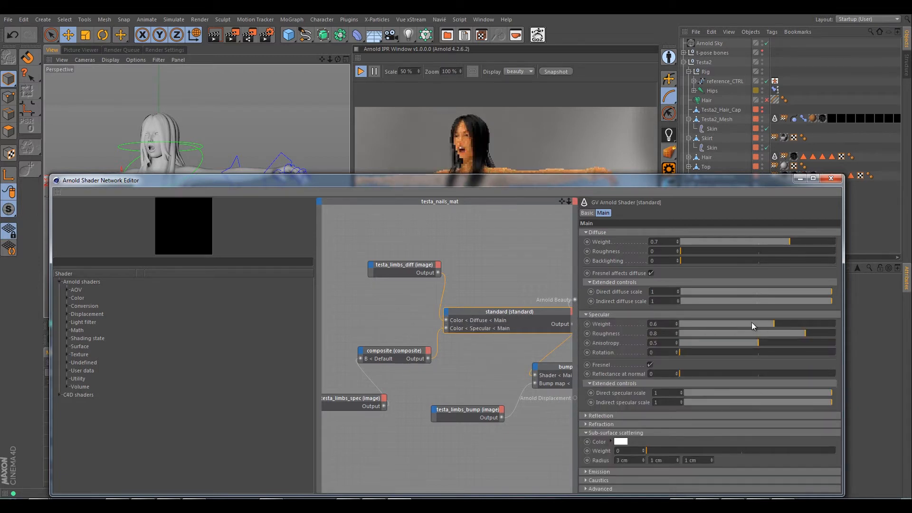
drag(722, 332, 702, 334)
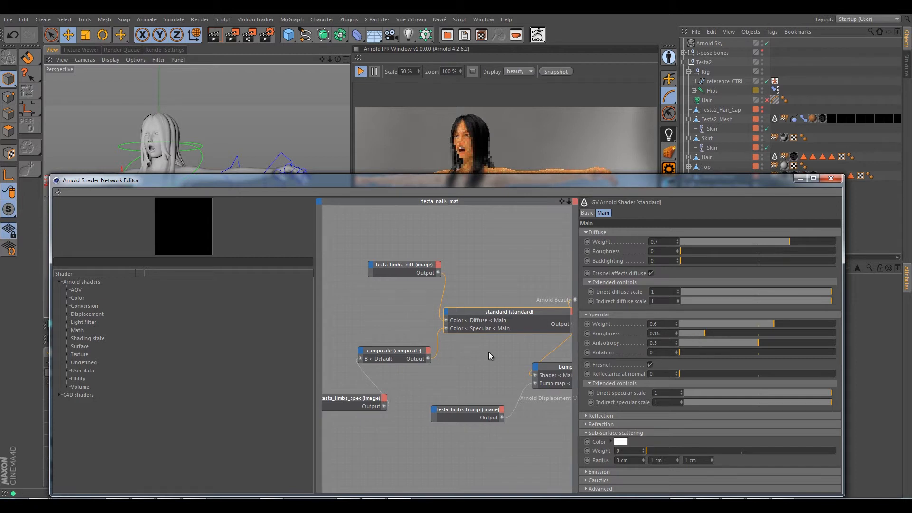
drag(690, 374, 706, 373)
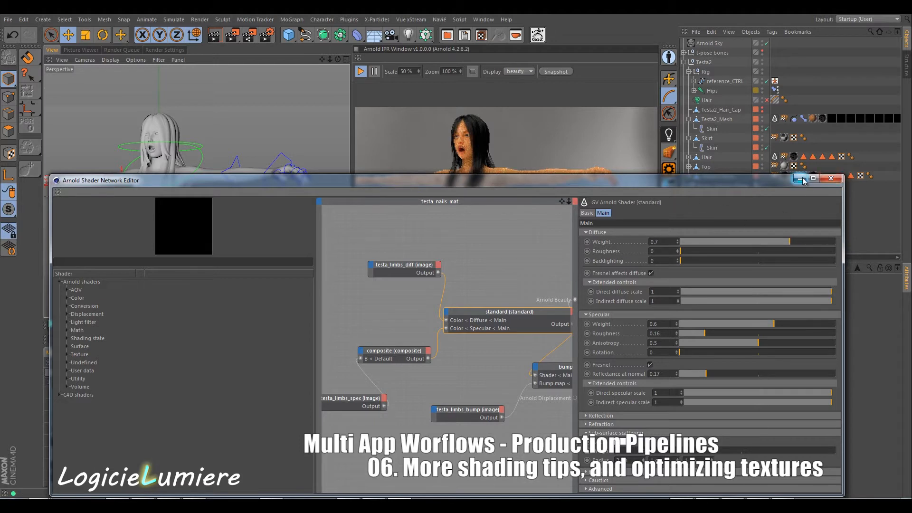
click(830, 179)
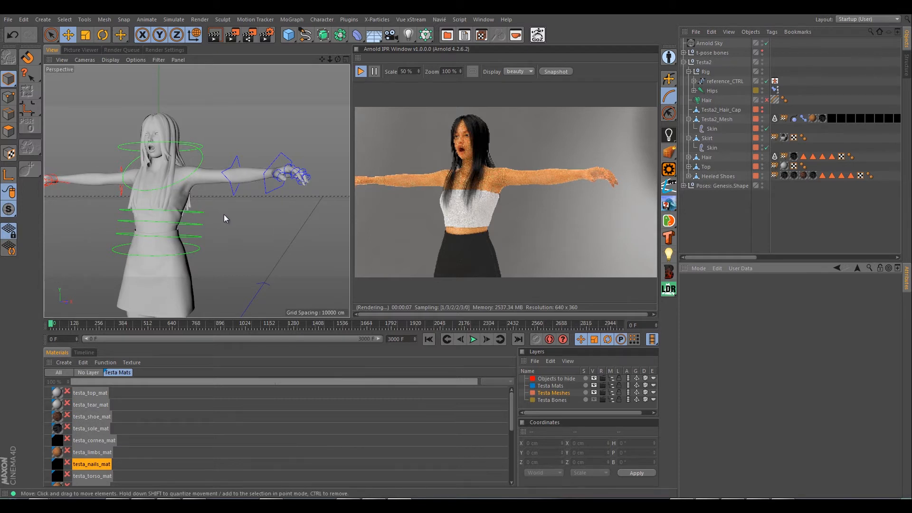
alt+drag(224, 214, 247, 212)
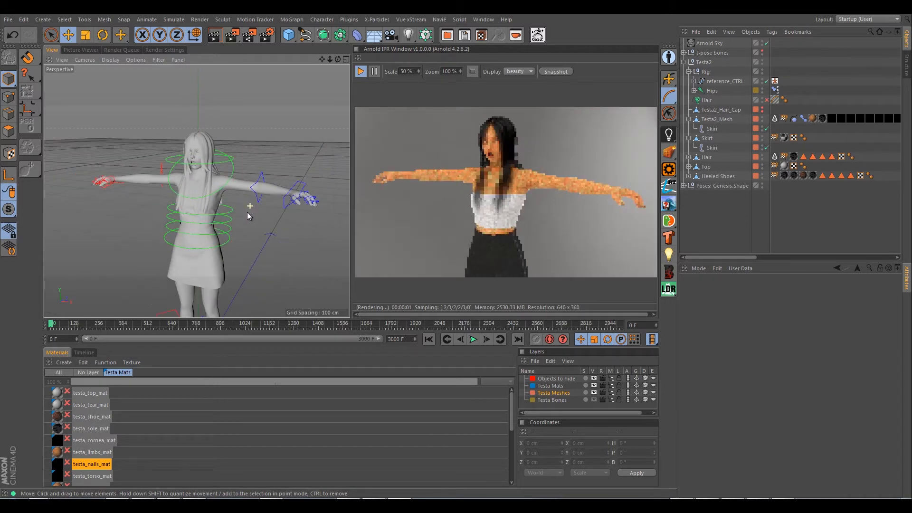
alt+middle_drag(247, 211, 244, 177)
scroll(245, 178, down, 4)
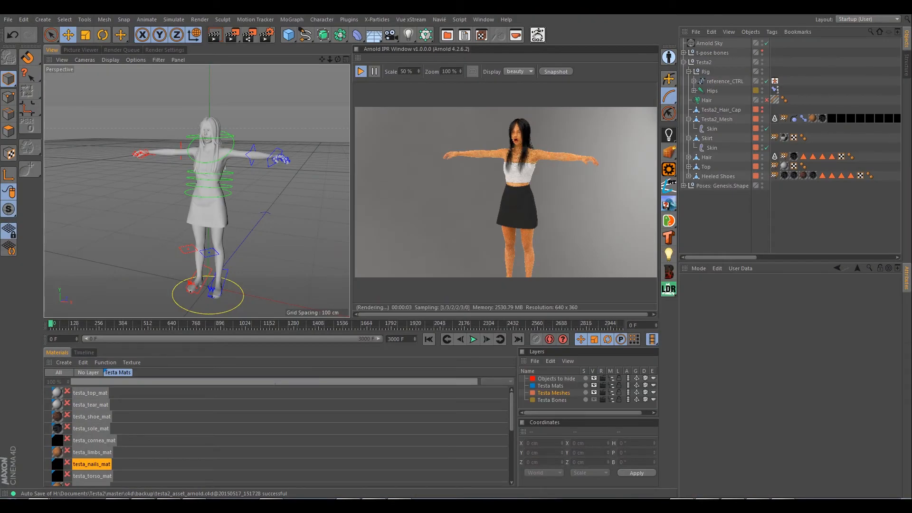
Step: Switch to Windows Explorer and look through the texture images in Documents\Testa2\master\c4d\tex on drive H
key(alt+Tab)
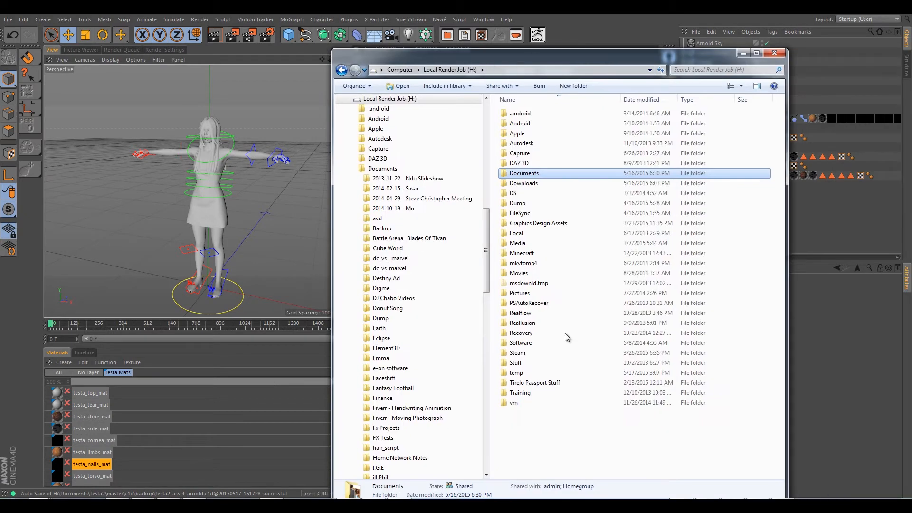
double_click(523, 174)
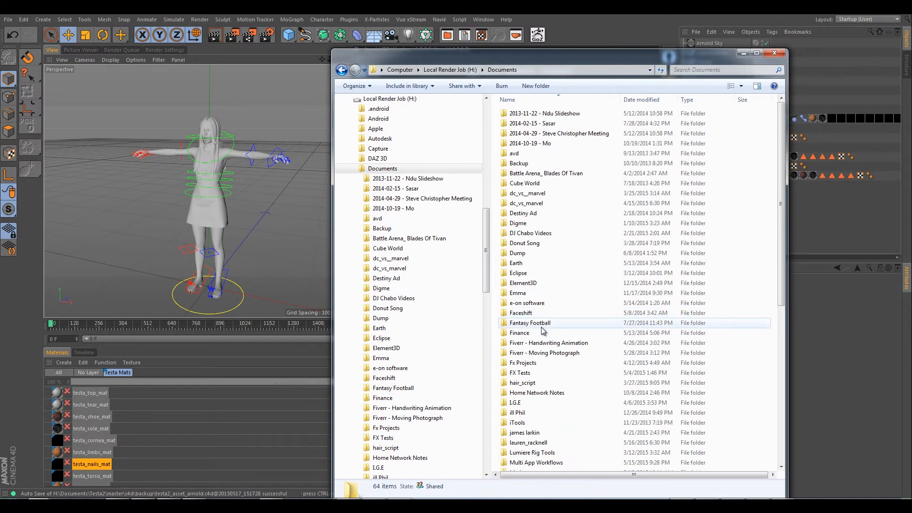
click(540, 326)
key(t)
key(e)
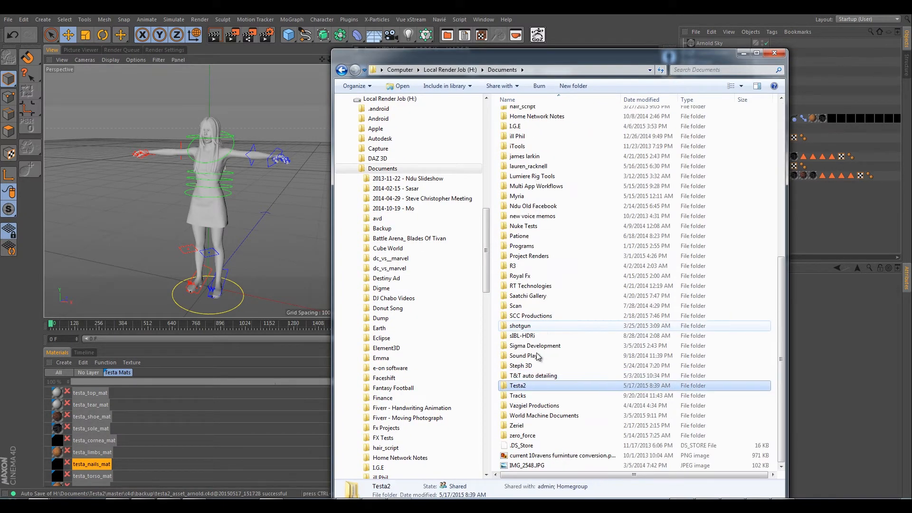
double_click(530, 388)
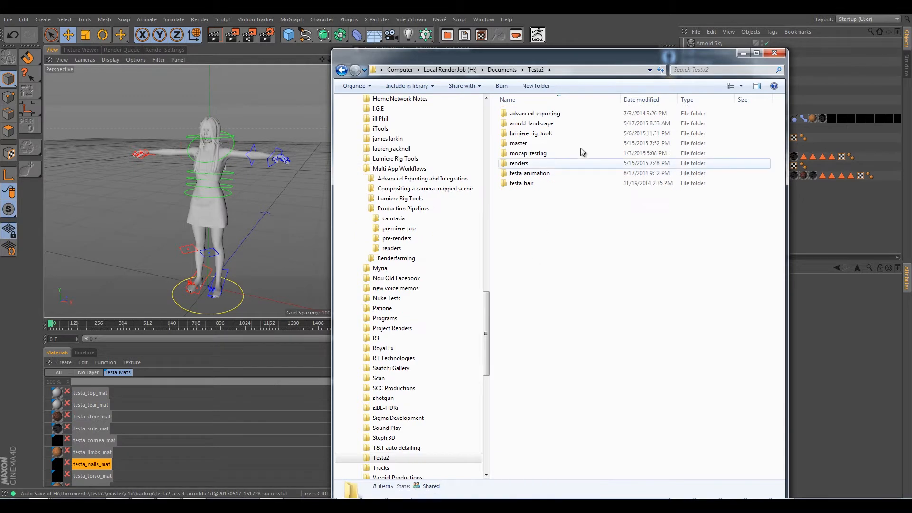
double_click(522, 143)
double_click(523, 133)
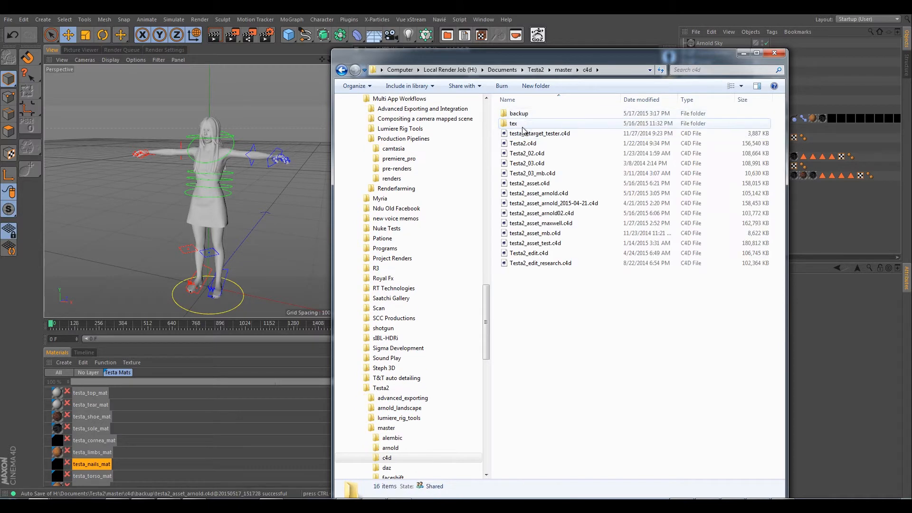
double_click(522, 124)
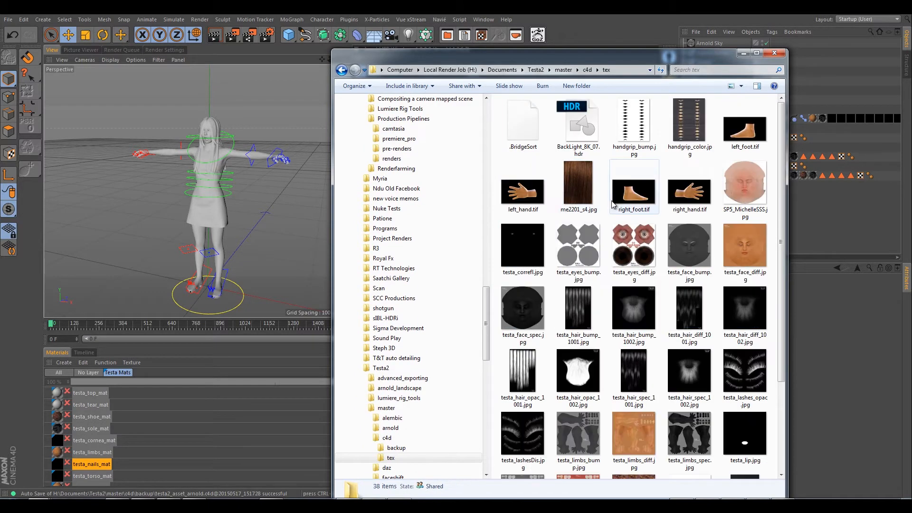
scroll(650, 145, down, 3)
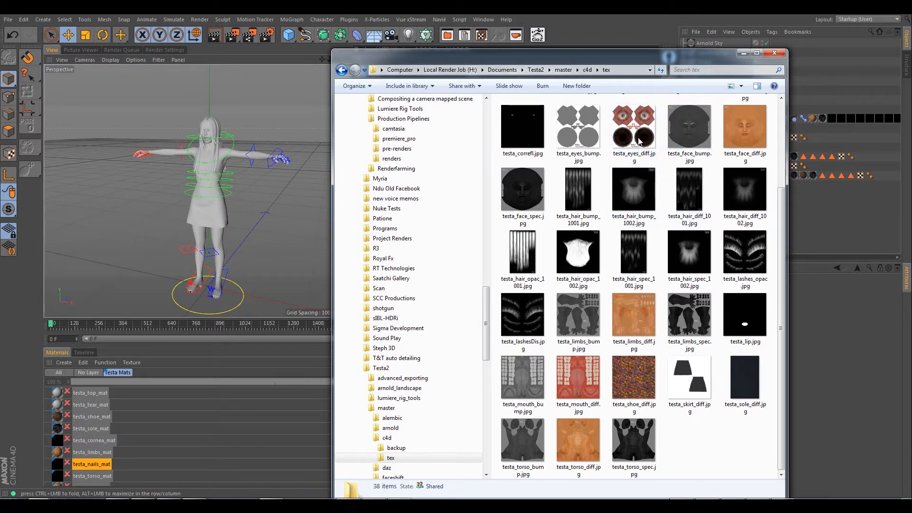
drag(600, 61, 911, 91)
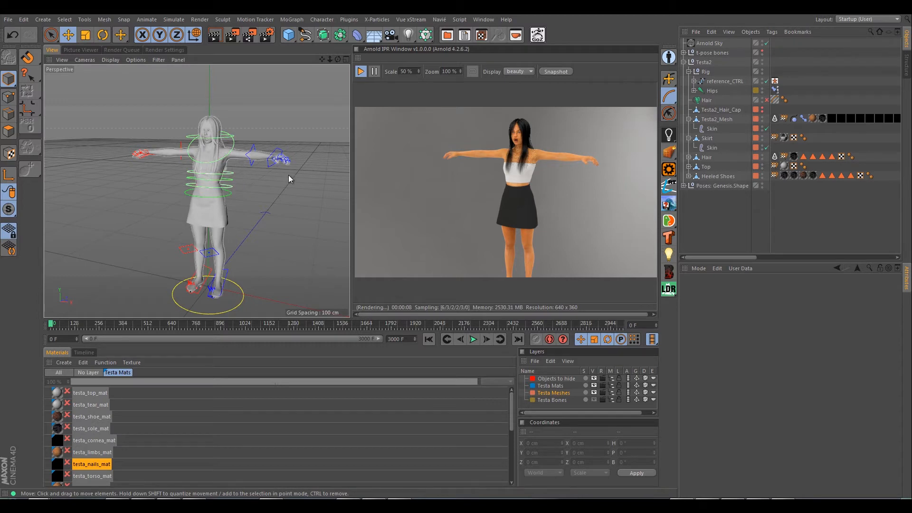
Step: Open Arnold's Tx Manager for the scene textures and move its window clear of the render view
click(669, 136)
click(716, 305)
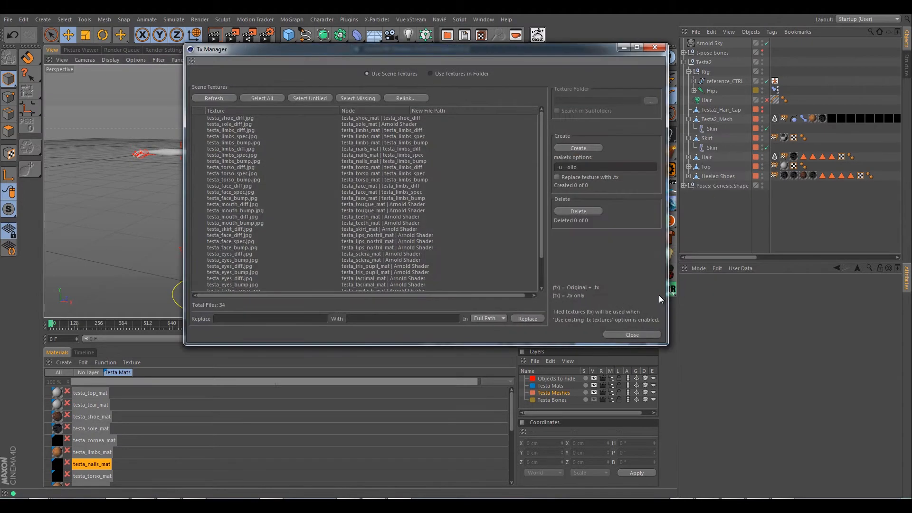
drag(329, 52, 246, 126)
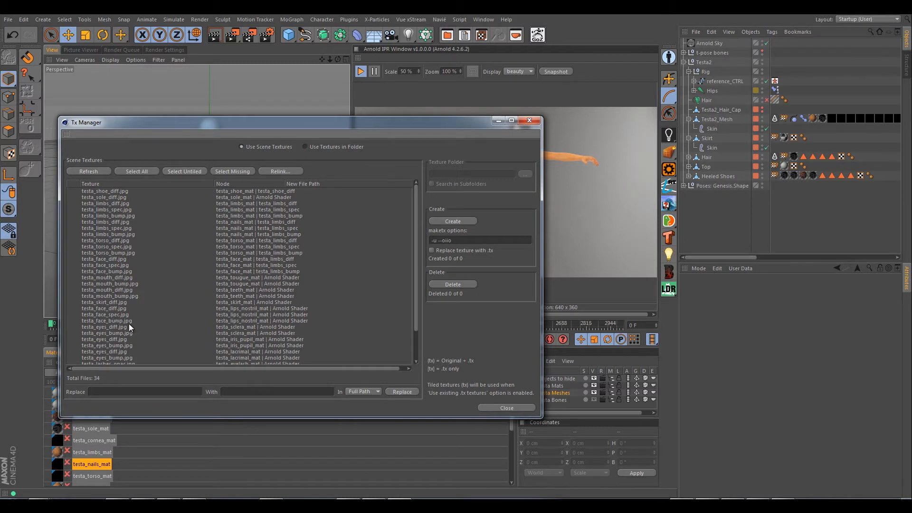
Step: Select all scene textures in the Tx Manager, from testa_shoe_diff.jpg to BackLight_8K_07.hdr, and create .tx versions of them
scroll(129, 325, down, 2)
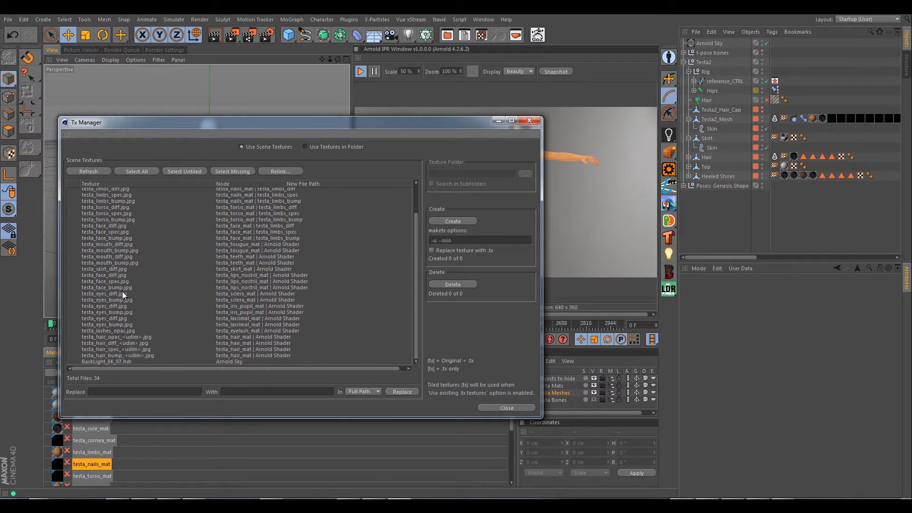
scroll(122, 289, up, 2)
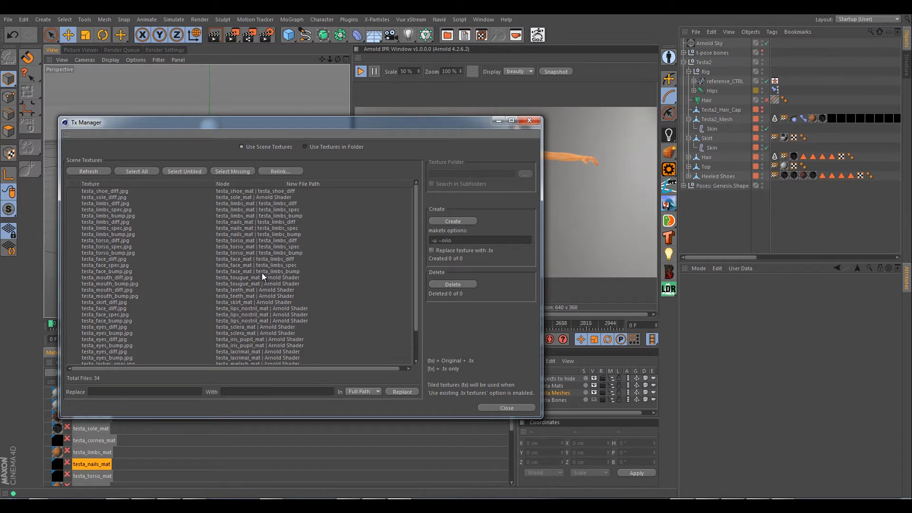
click(119, 190)
scroll(185, 271, down, 2)
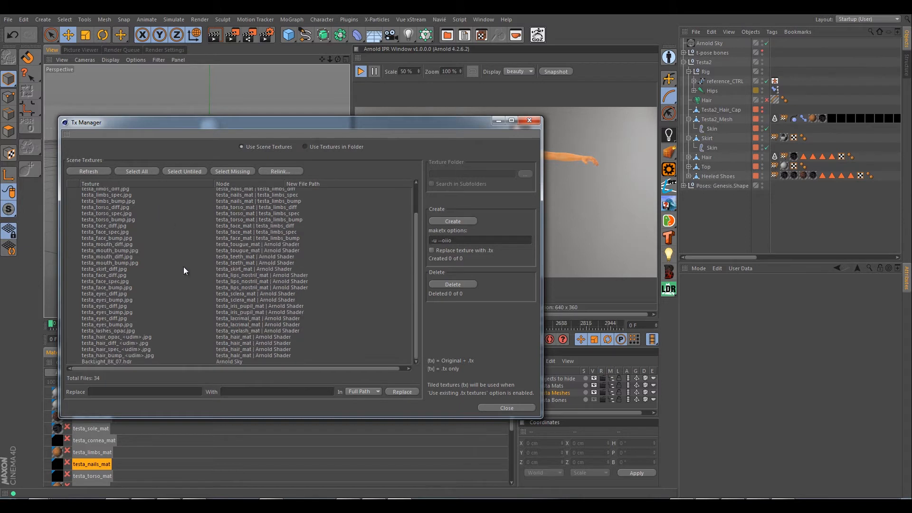
shift+click(126, 361)
scroll(152, 320, up, 2)
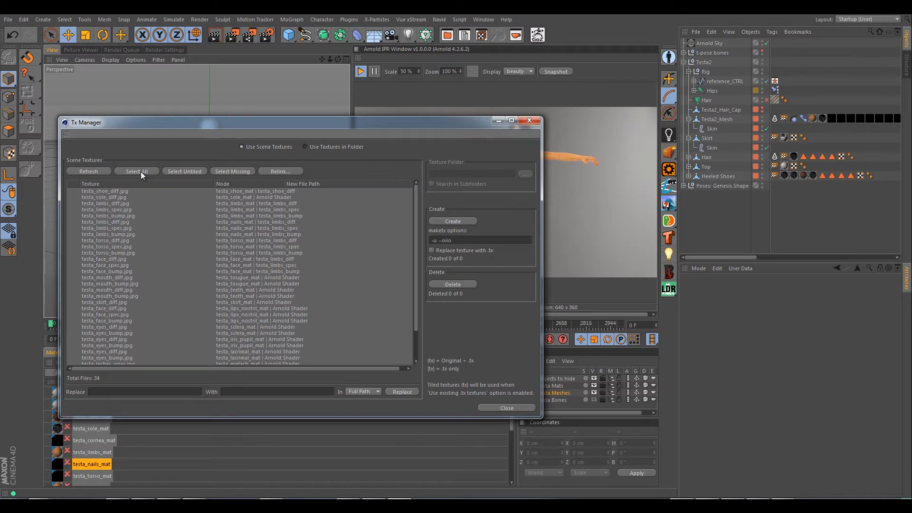
click(462, 220)
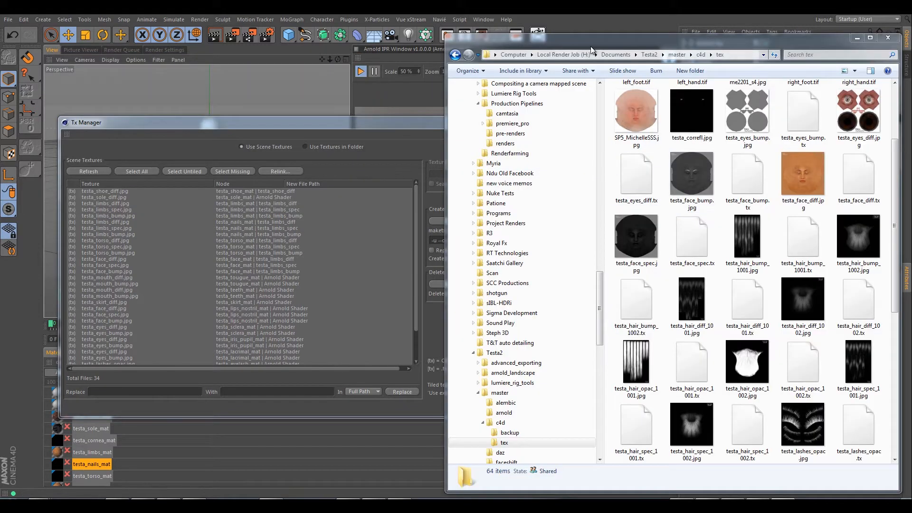
Step: Check the tex folder in Windows Explorer for .tx files, then return to the Tx Manager and review the texture list's tx markers
drag(577, 38, 565, 28)
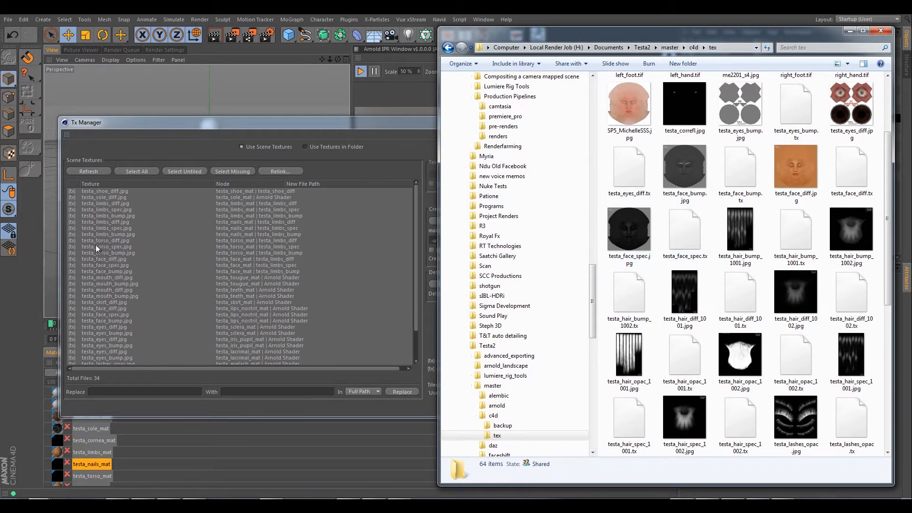
click(116, 123)
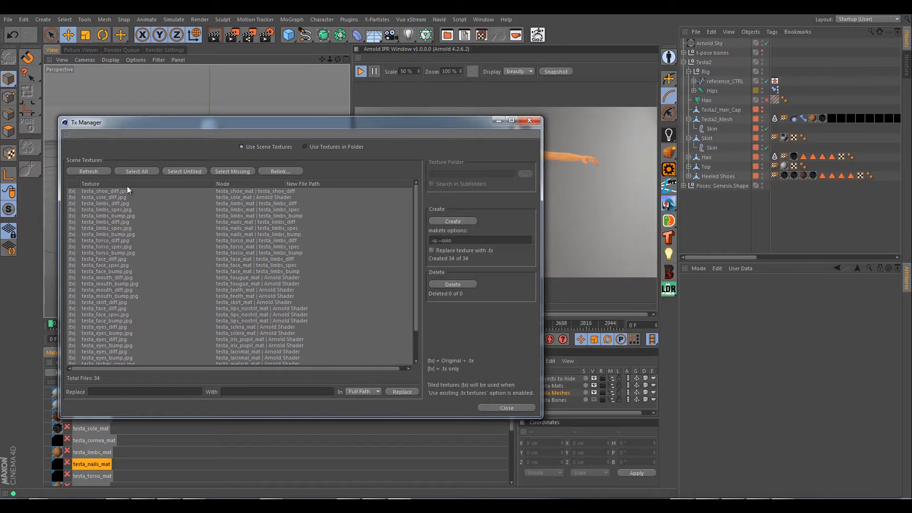
scroll(94, 262, down, 2)
scroll(99, 268, up, 2)
click(87, 203)
click(76, 195)
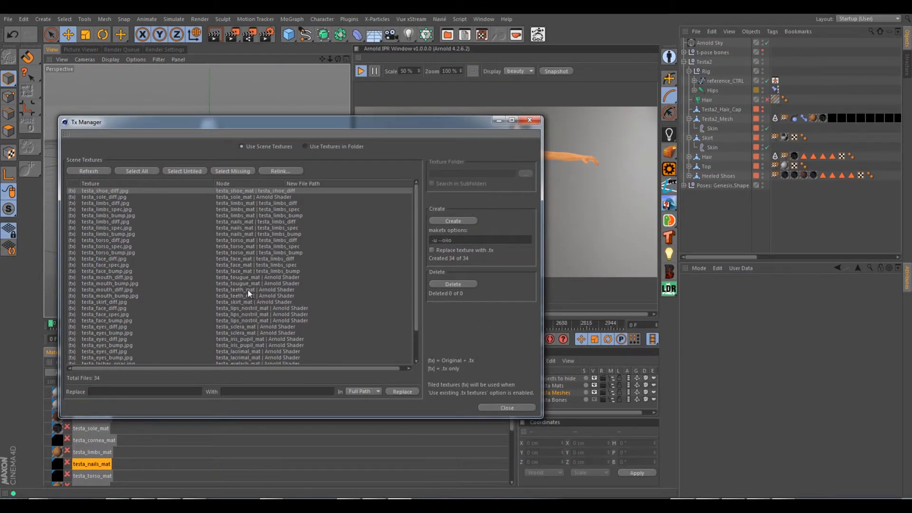
Step: Minimize the Tx Manager and check the image name used by the image shader in testa_sole_mat's network, then close the network editor
click(497, 120)
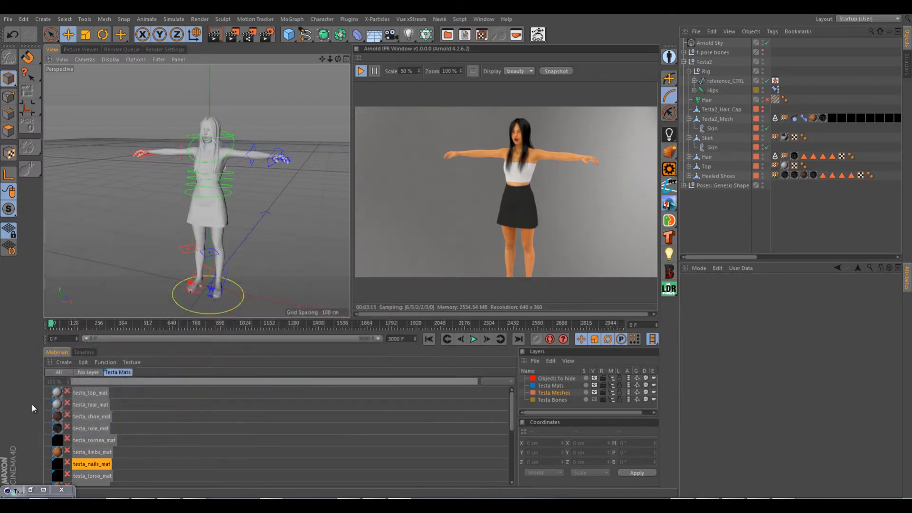
click(98, 427)
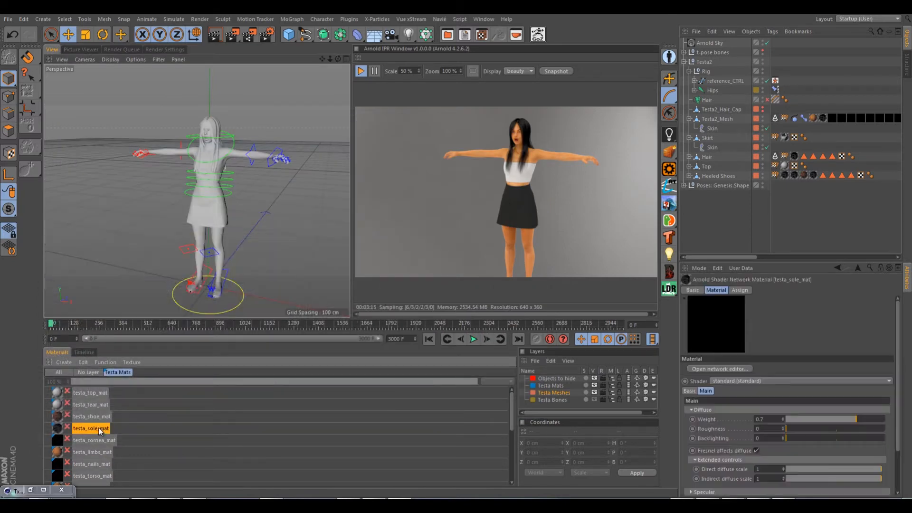
click(705, 369)
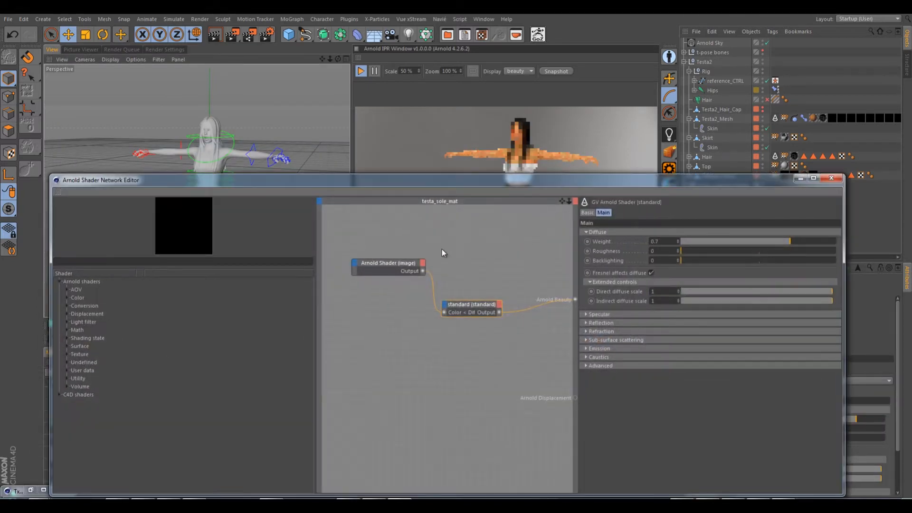
click(393, 267)
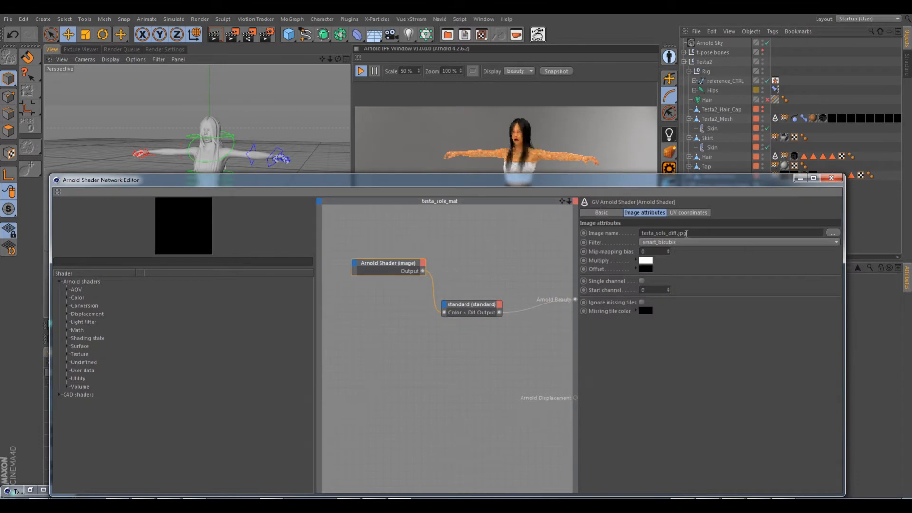
click(831, 180)
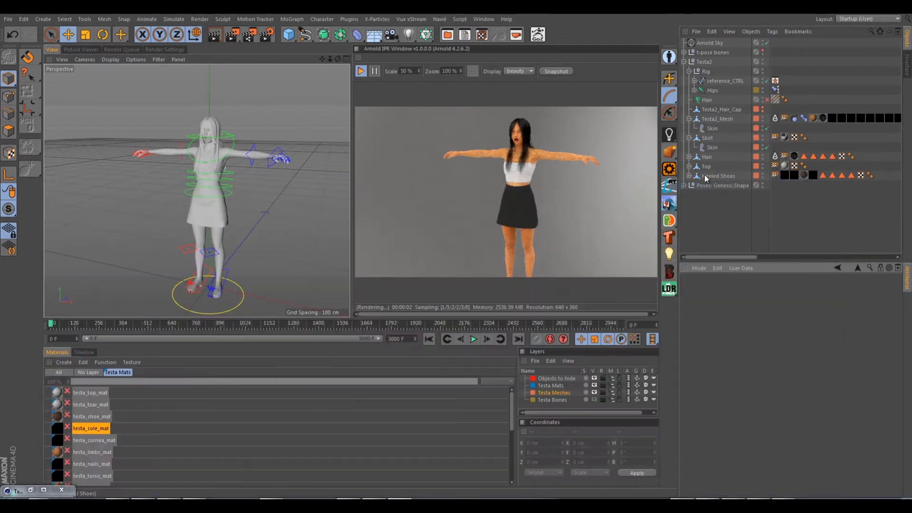
Step: Reopen Arnold's Tx Manager and move its window toward the middle of the workspace
click(670, 139)
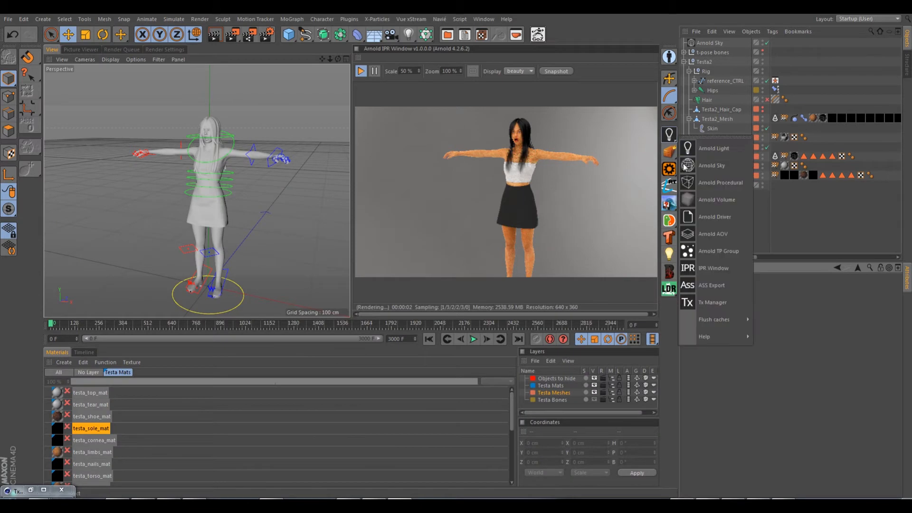
click(719, 302)
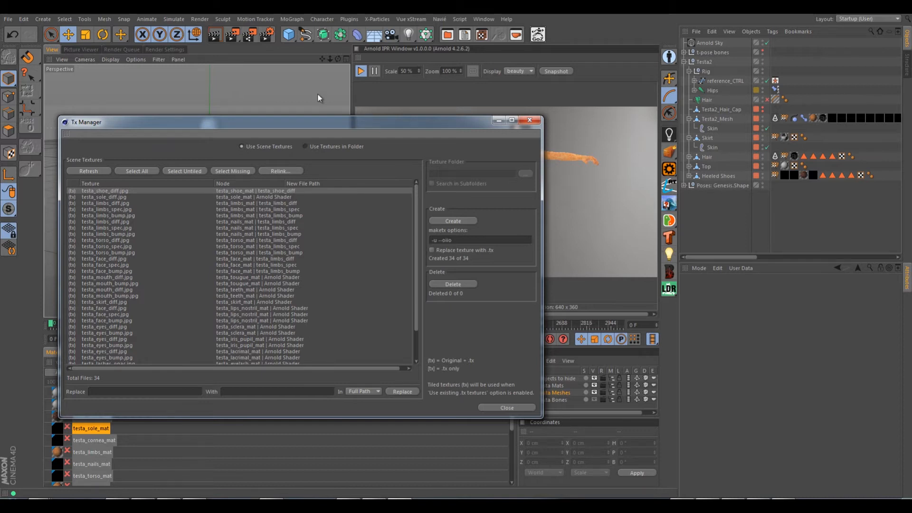
drag(411, 124, 458, 166)
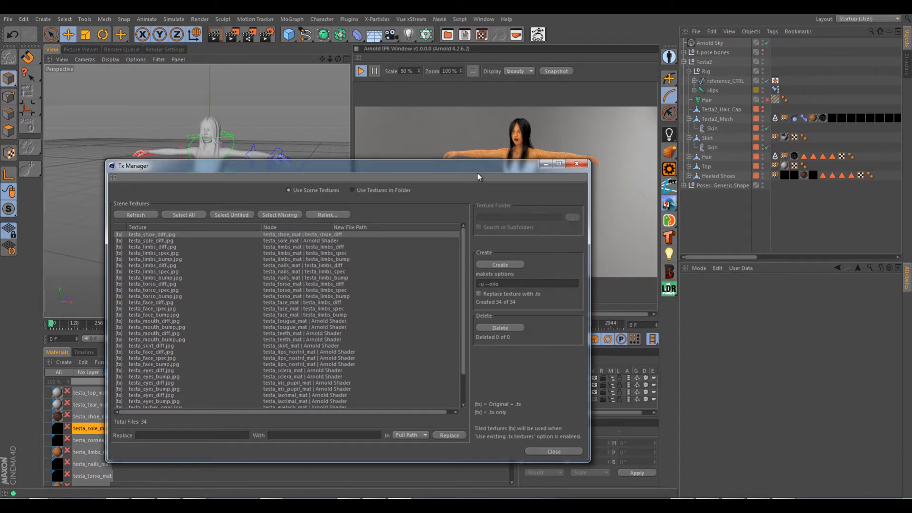
drag(478, 177, 515, 153)
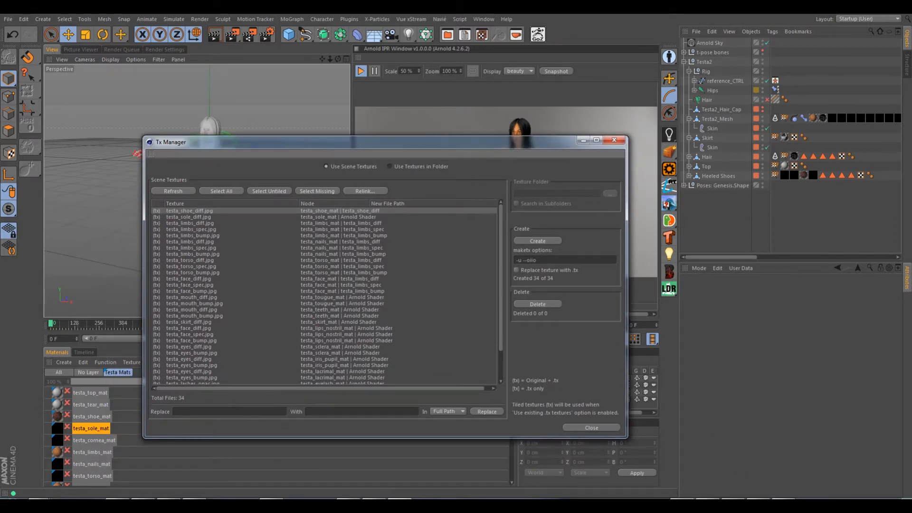
Step: Switch to Windows Explorer, bring its window into view and create a new folder with the default name inside tex
click(43, 498)
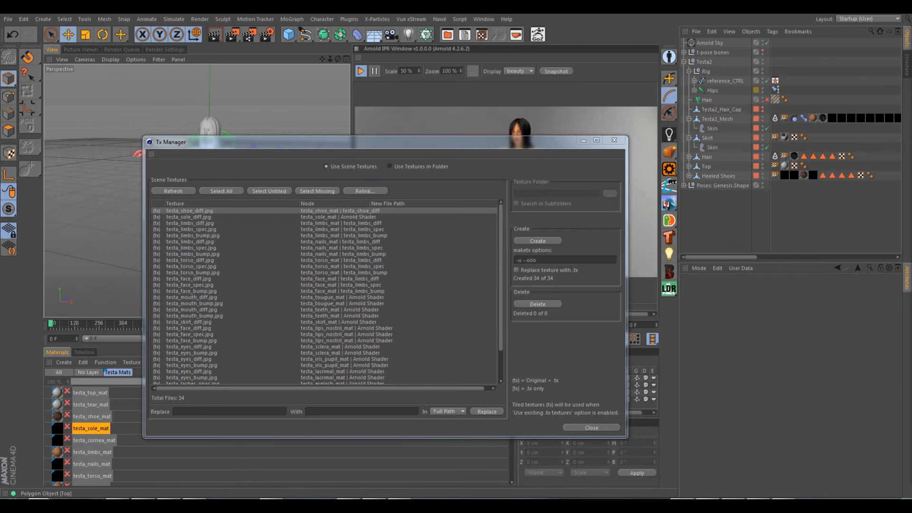
drag(911, 27, 451, 33)
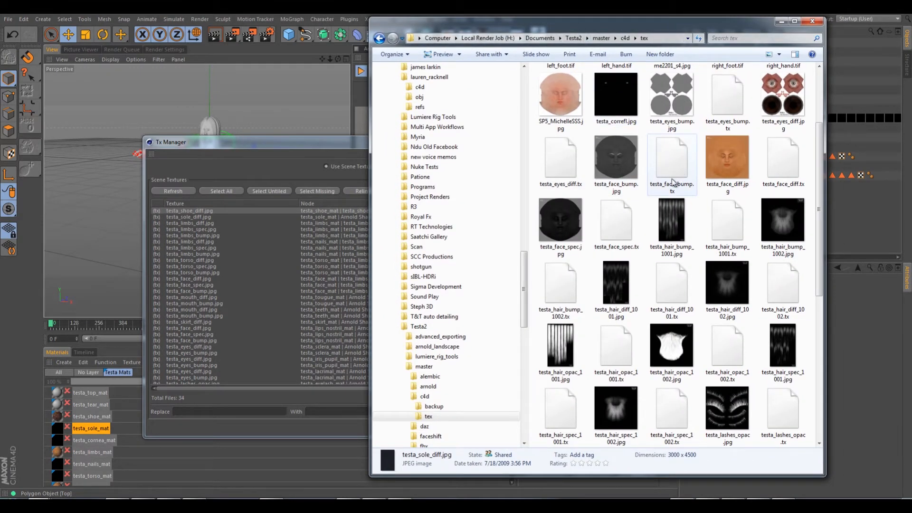
scroll(672, 179, up, 2)
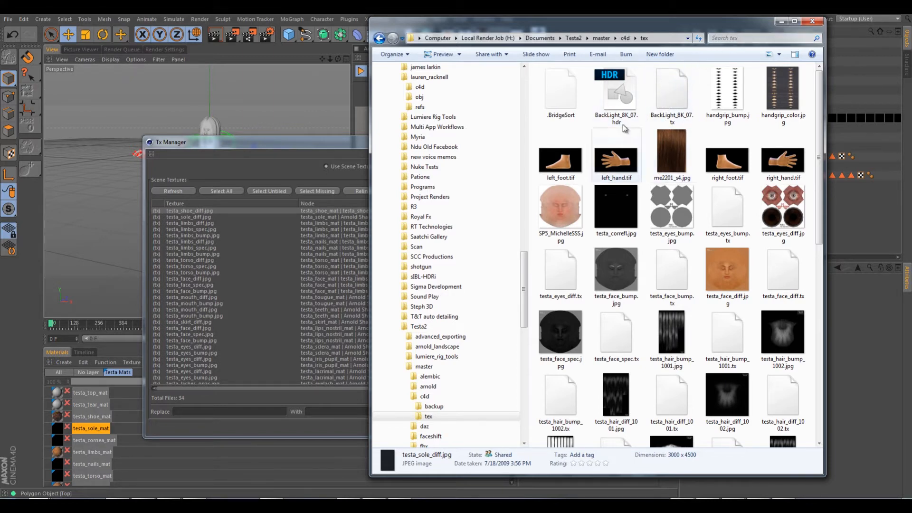
click(659, 54)
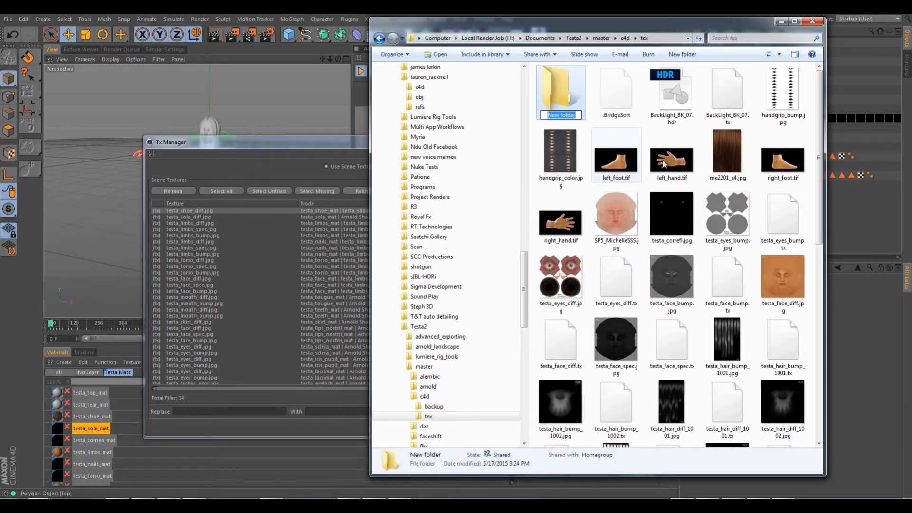
click(621, 160)
Step: Search the tex folder for "tx", move all the found .tx files into its New folder, and clear the search
click(771, 39)
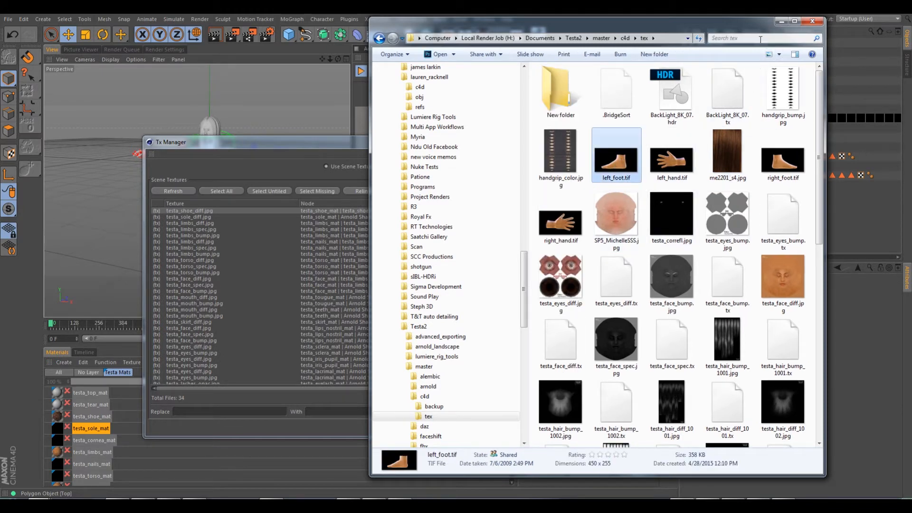
text(tx)
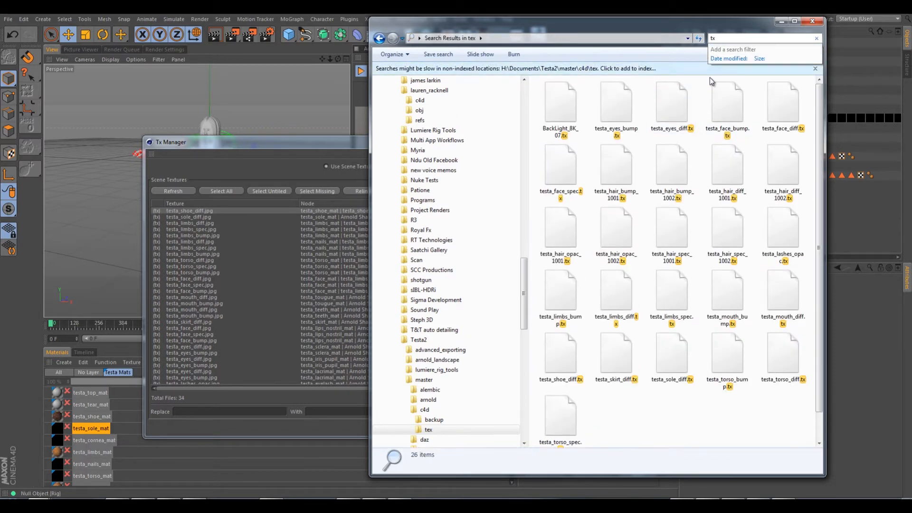
click(673, 170)
key(ctrl+a)
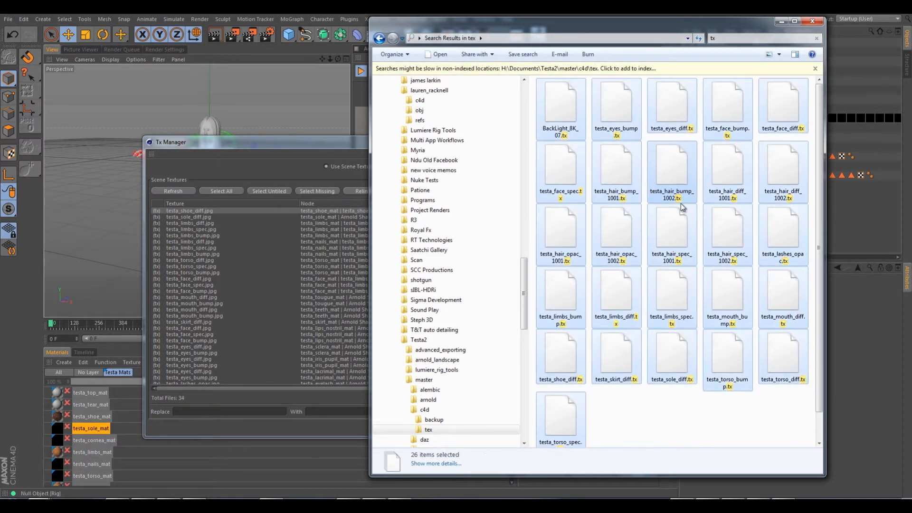
click(411, 430)
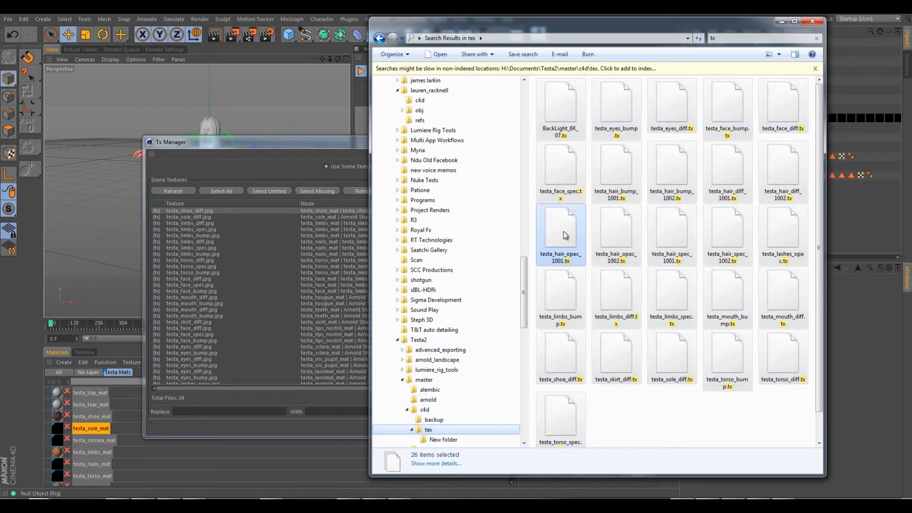
drag(565, 235, 456, 421)
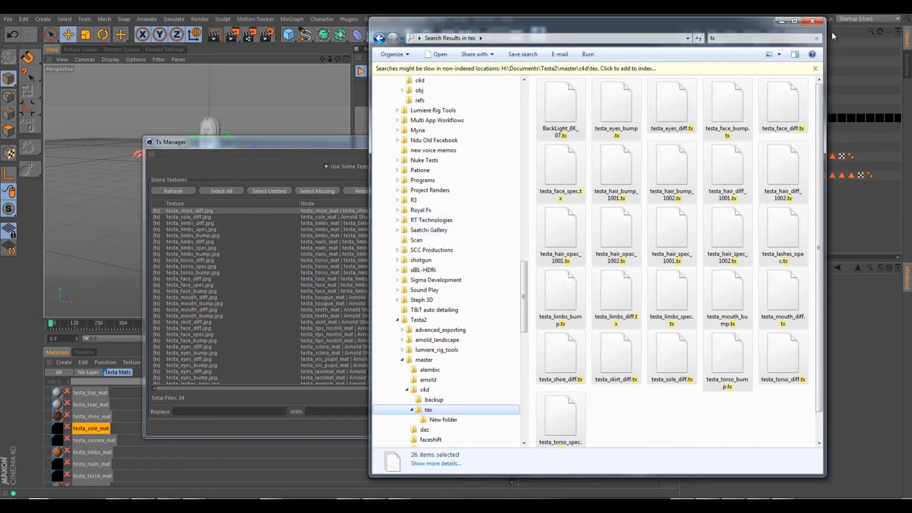
click(817, 38)
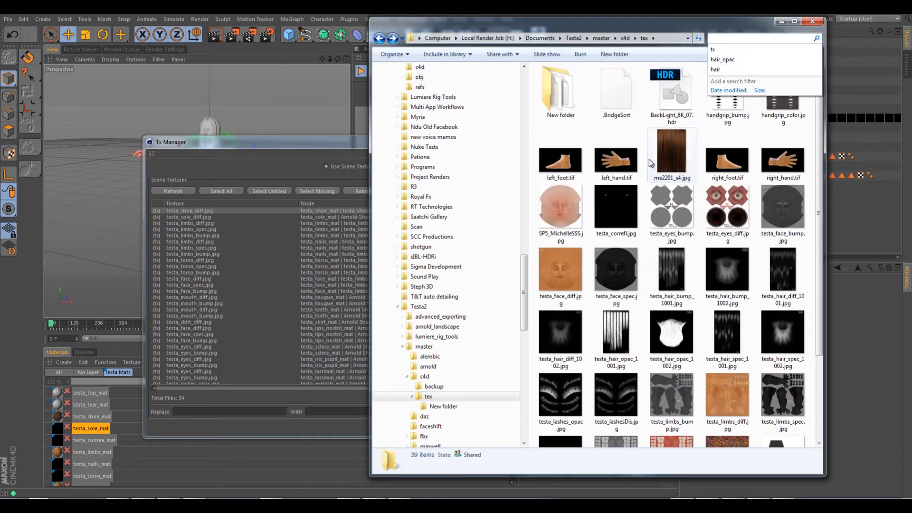
Step: Select everything in the tex folder except the .BridgeSort file and New folder
click(671, 102)
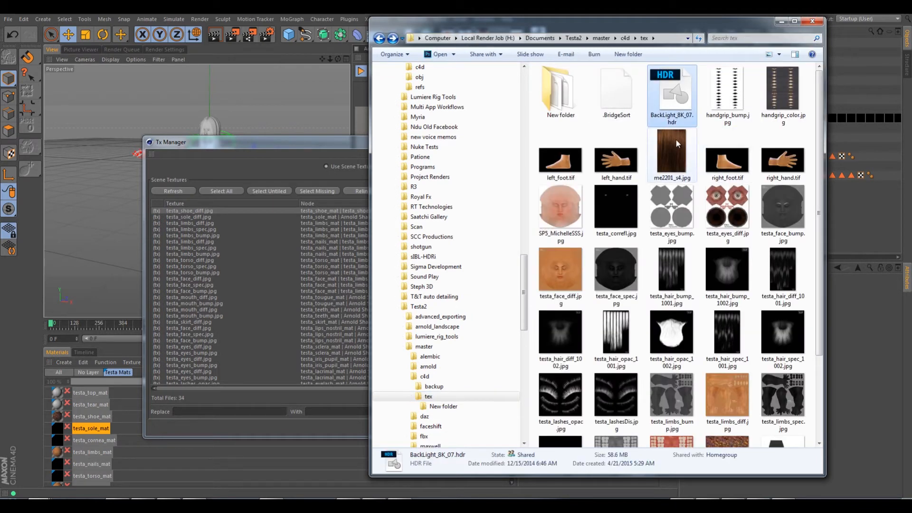
key(ctrl+a)
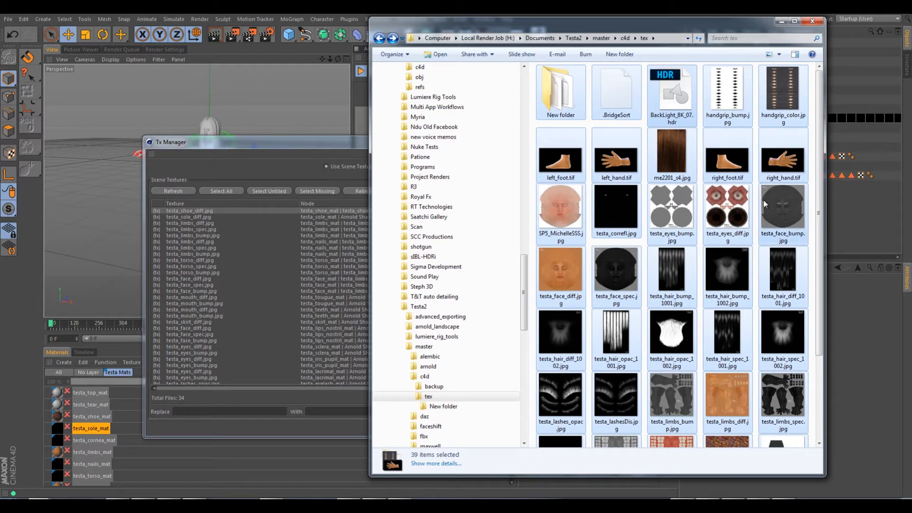
ctrl+click(726, 120)
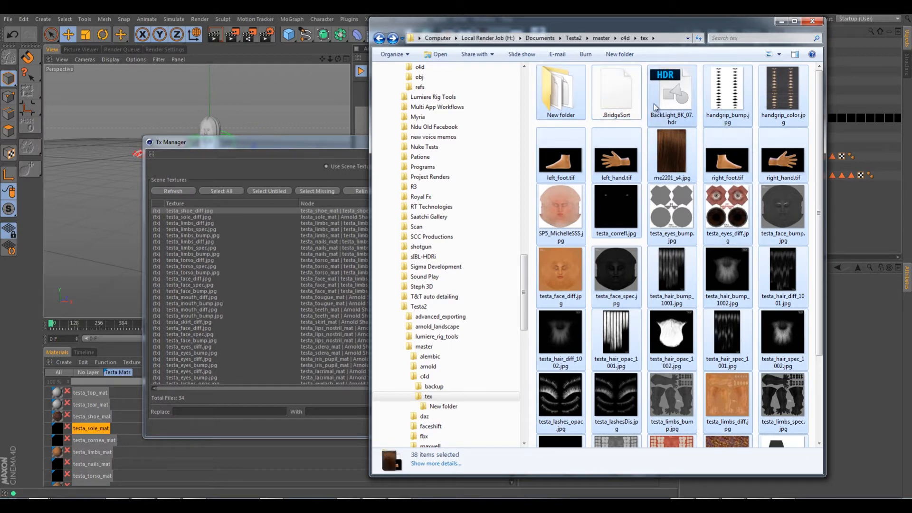
ctrl+click(559, 101)
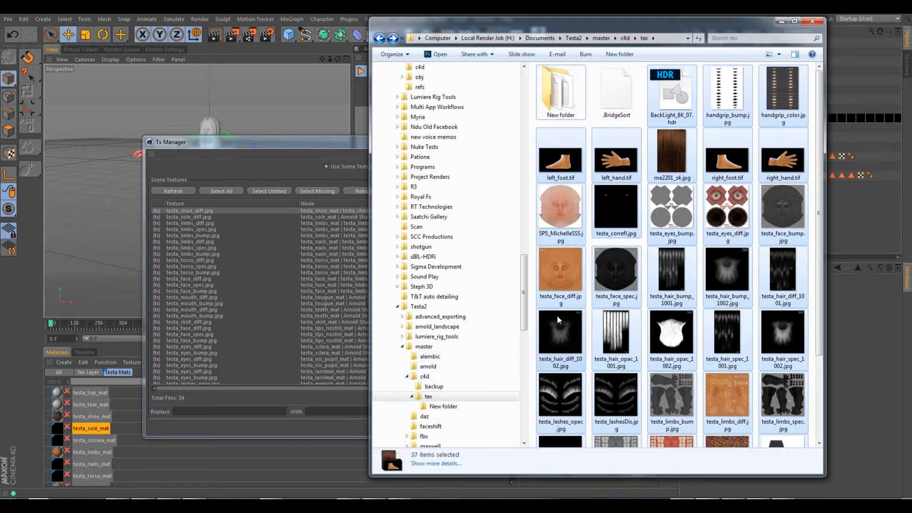
Step: Create a folder named original_textures inside the master folder
click(424, 377)
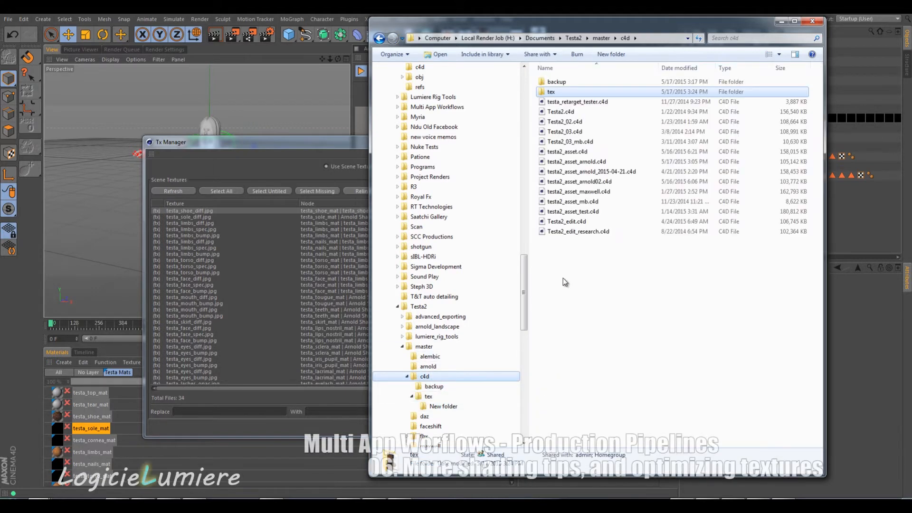
click(424, 346)
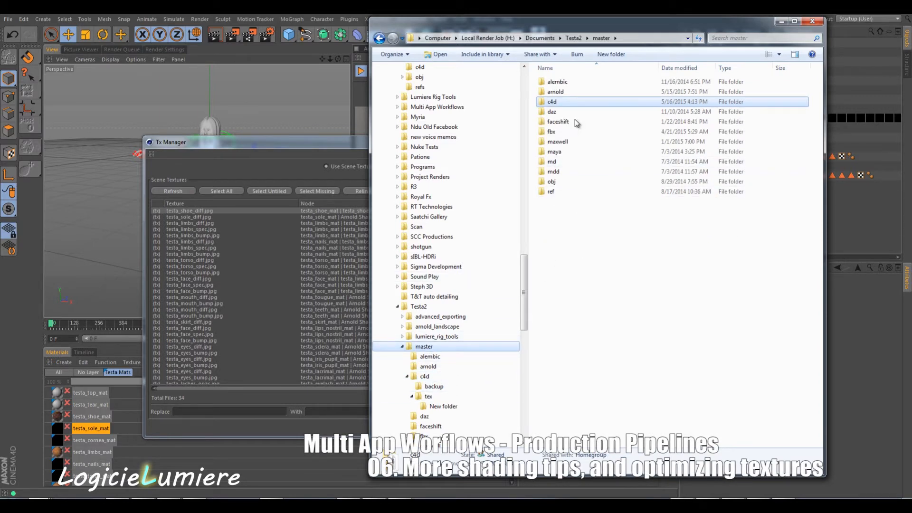
click(611, 54)
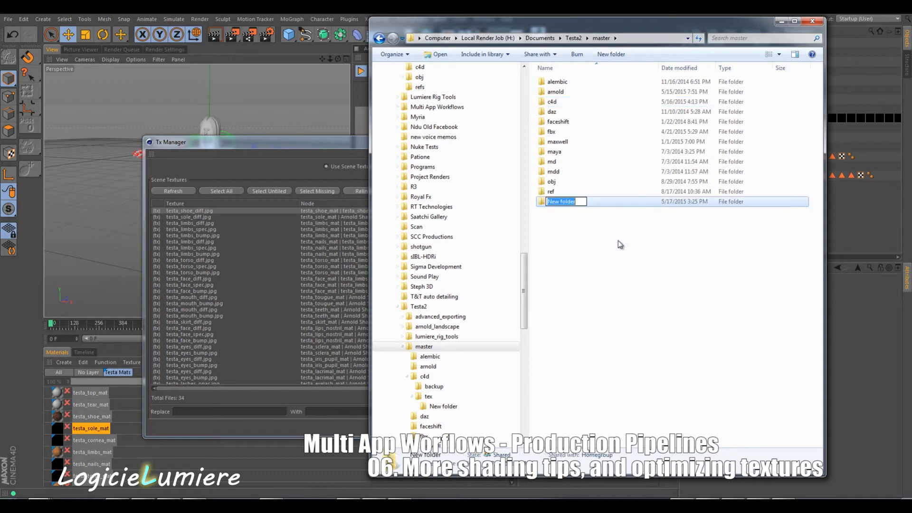
text(orig)
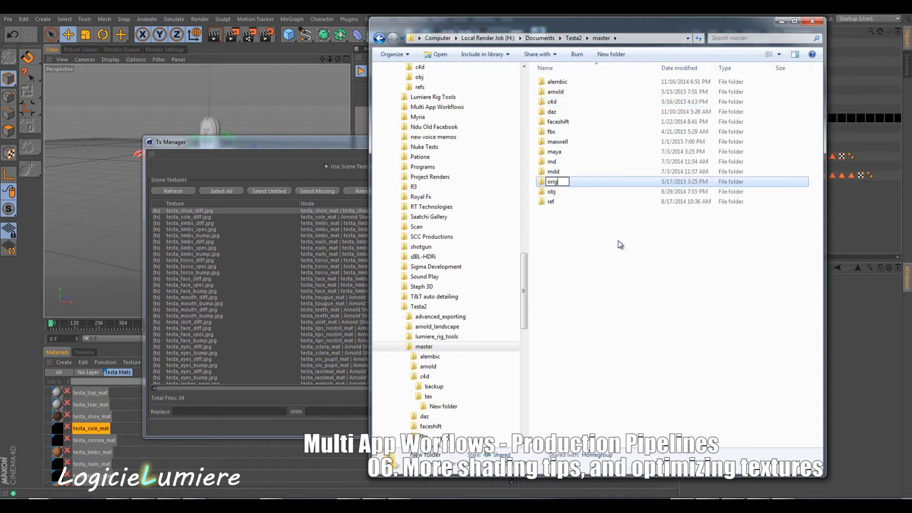
text(ina)
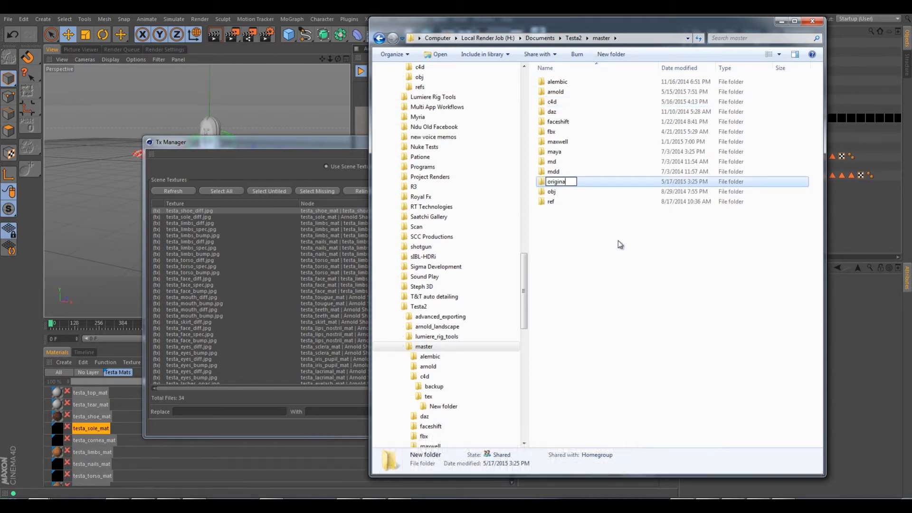
text(l_textuires)
click(566, 187)
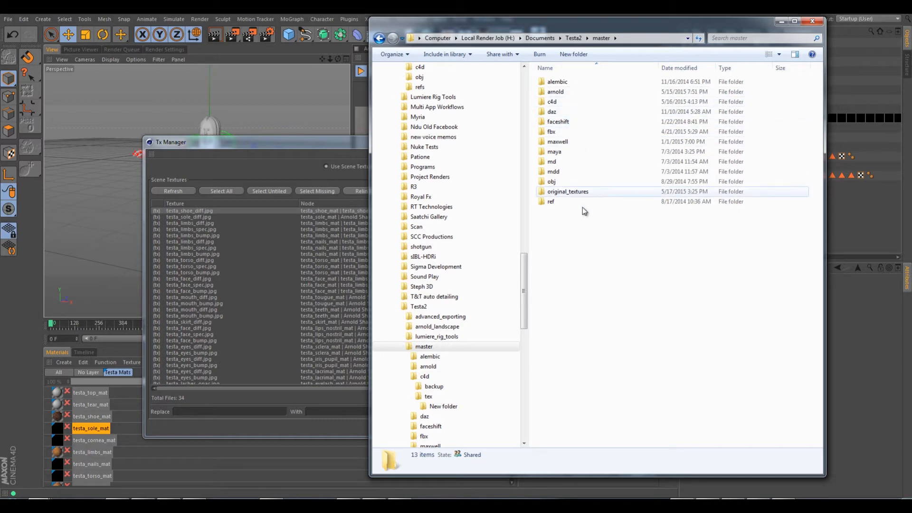
Step: Move everything in c4d's tex folder except New folder and the .BridgeSort file into original_textures
double_click(565, 102)
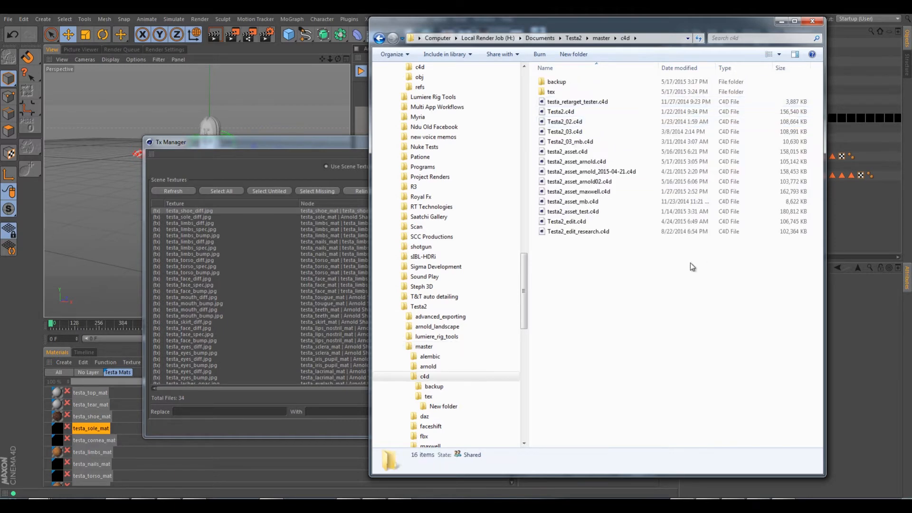
double_click(552, 92)
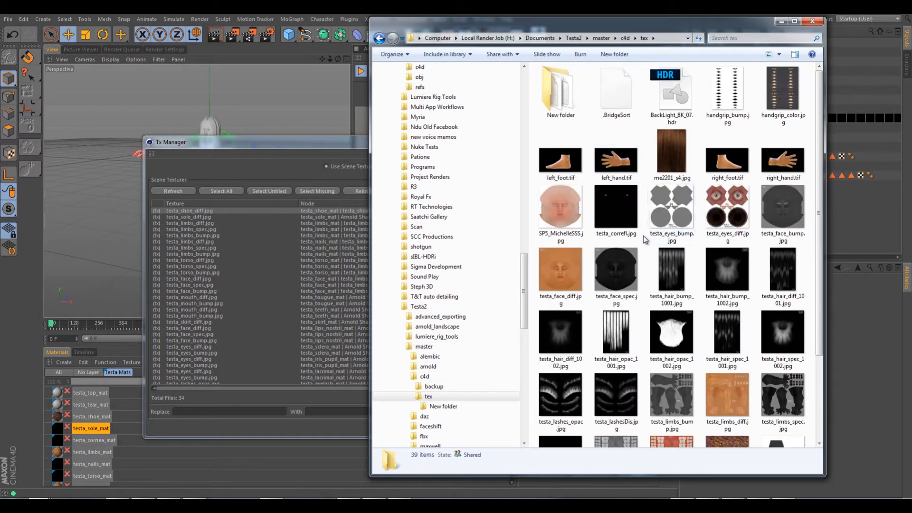
key(ctrl+a)
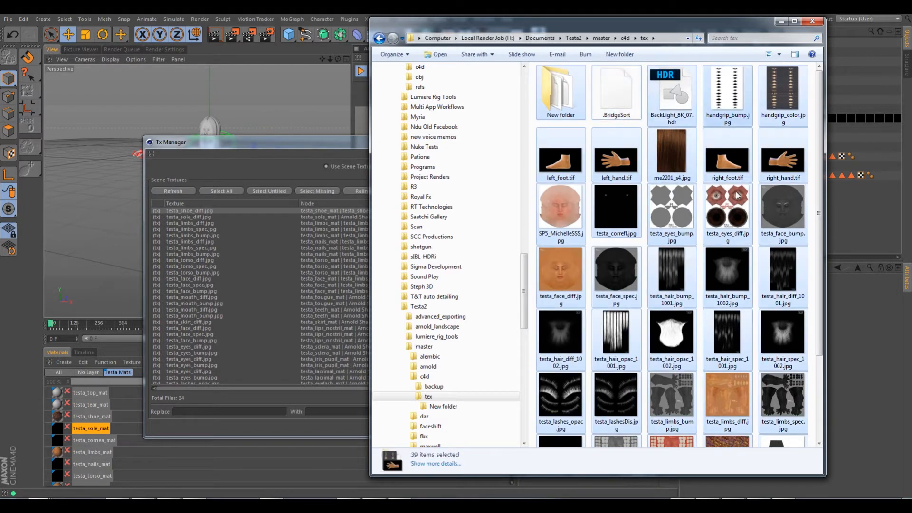
ctrl+click(576, 118)
ctrl+click(616, 95)
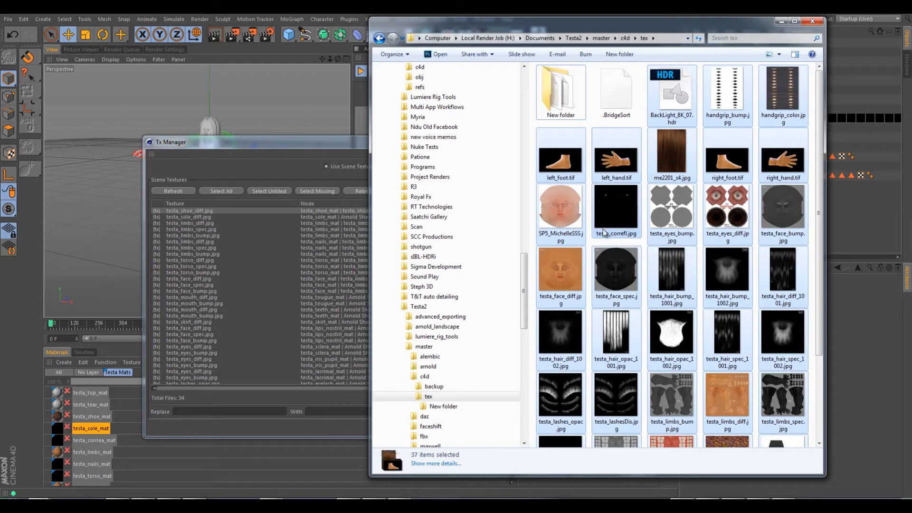
drag(524, 288, 525, 326)
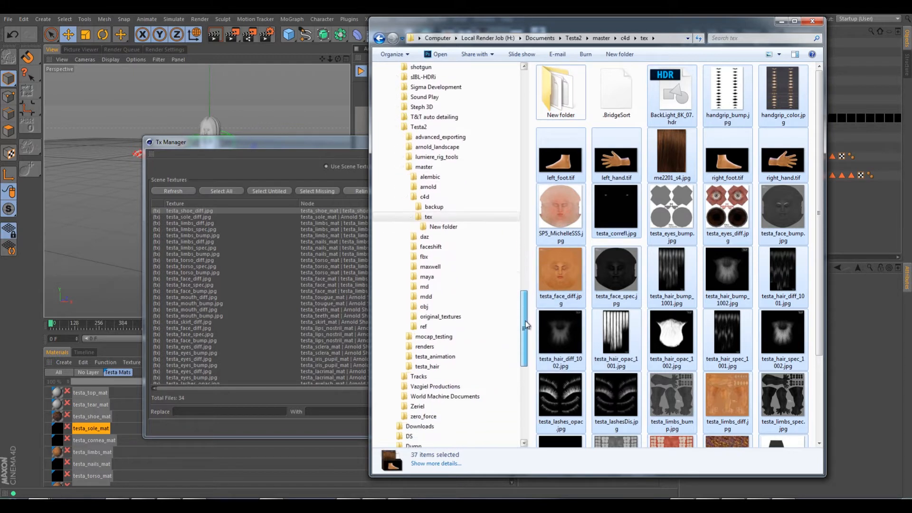
drag(564, 280, 447, 315)
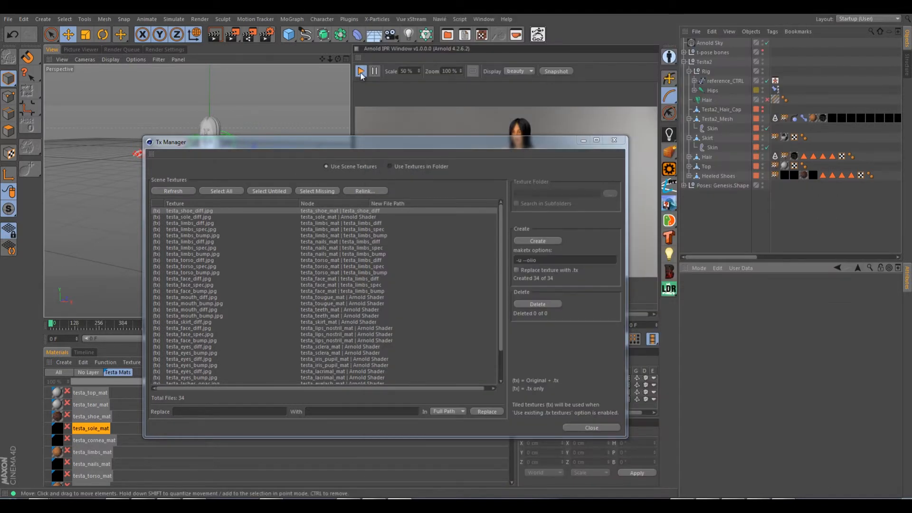
Step: Stop the IPR render and flush all of Arnold's caches, deleting the stray Arnold Light from the scene
click(361, 72)
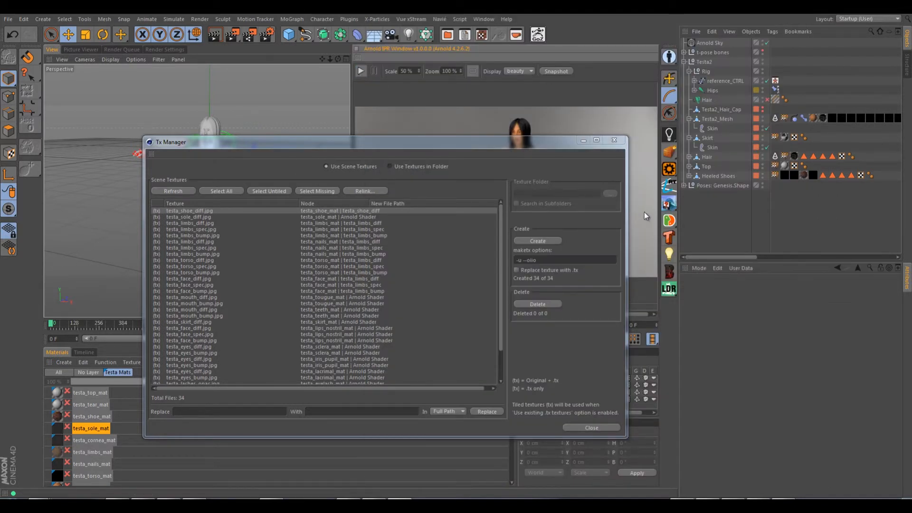
click(669, 135)
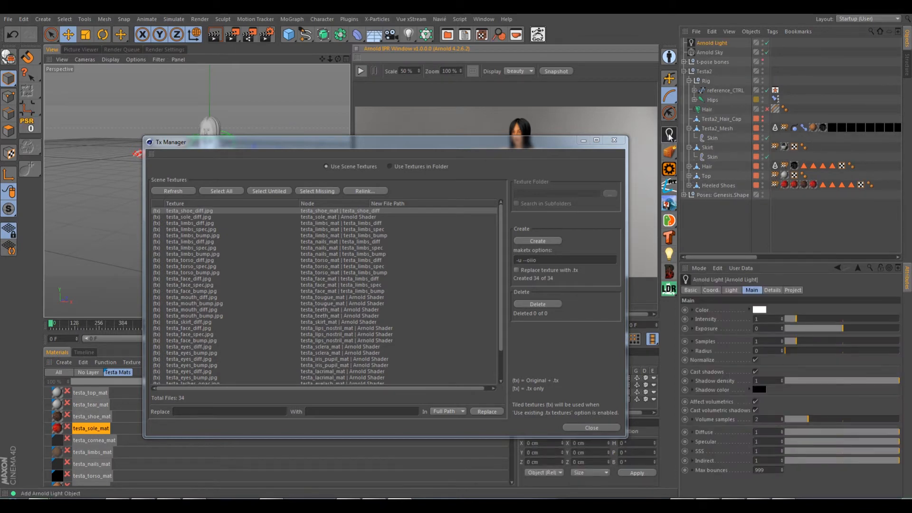
drag(669, 135, 716, 312)
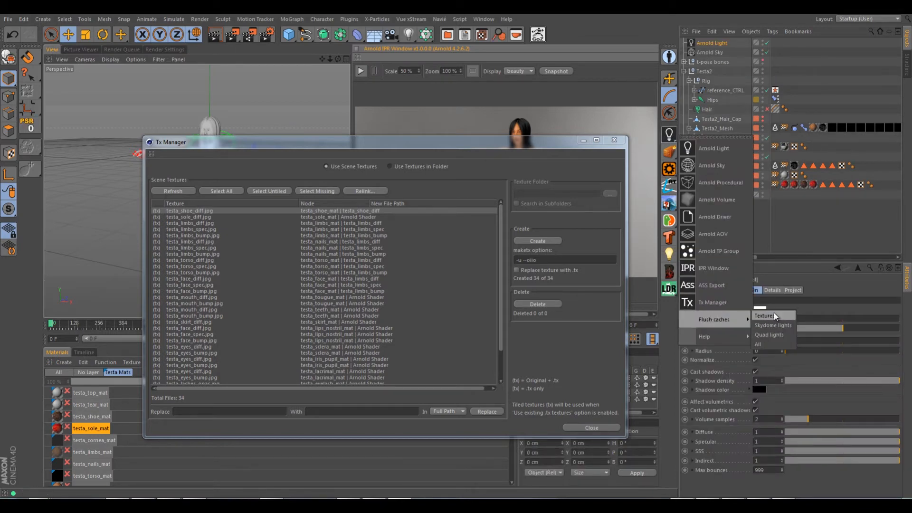
drag(776, 344, 776, 344)
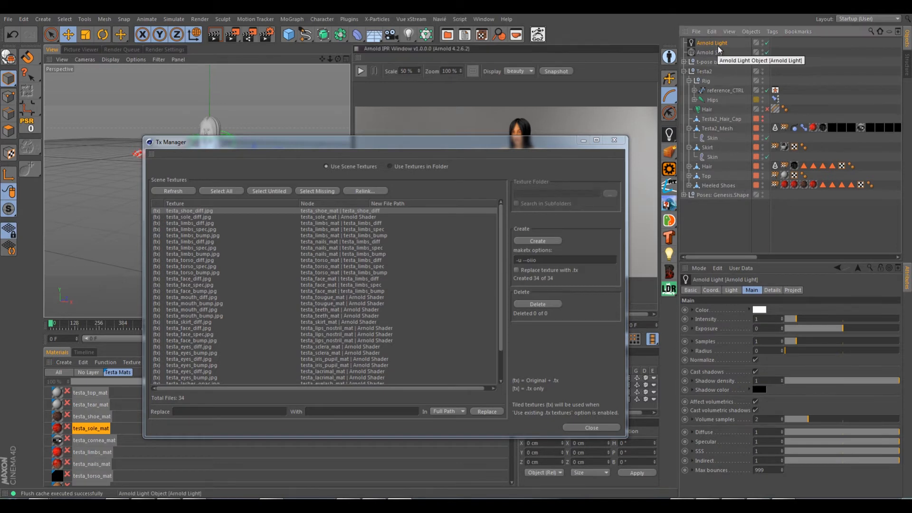
key(Delete)
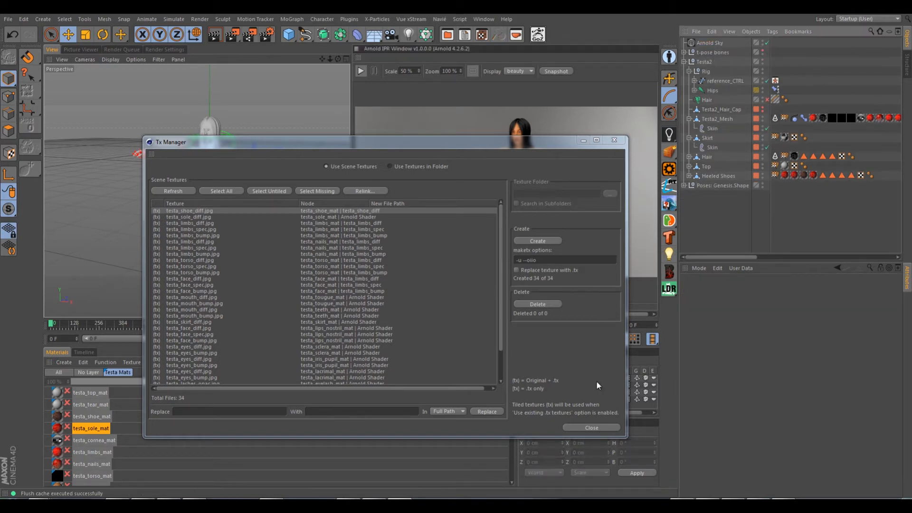
Step: Switch to Windows Explorer, move all .tx files from New folder back into tex, and delete the emptied New folder
mouse_move(266, 505)
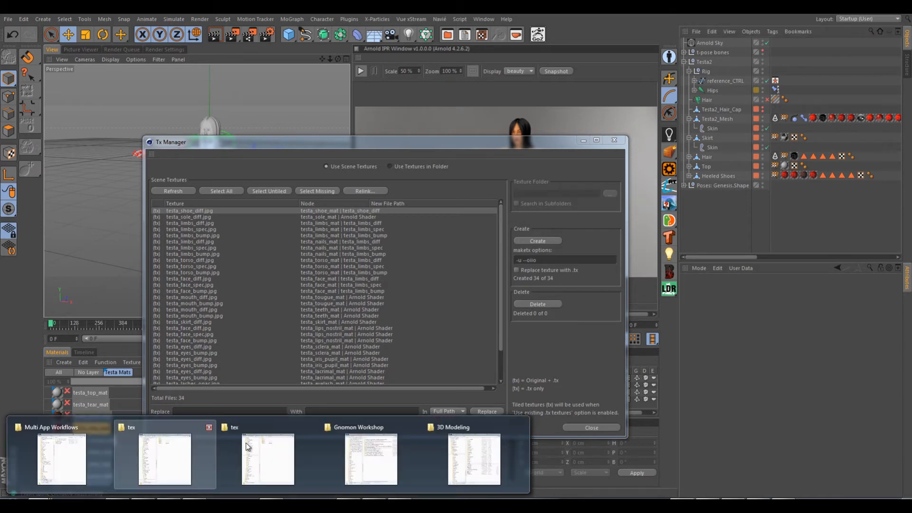
click(244, 450)
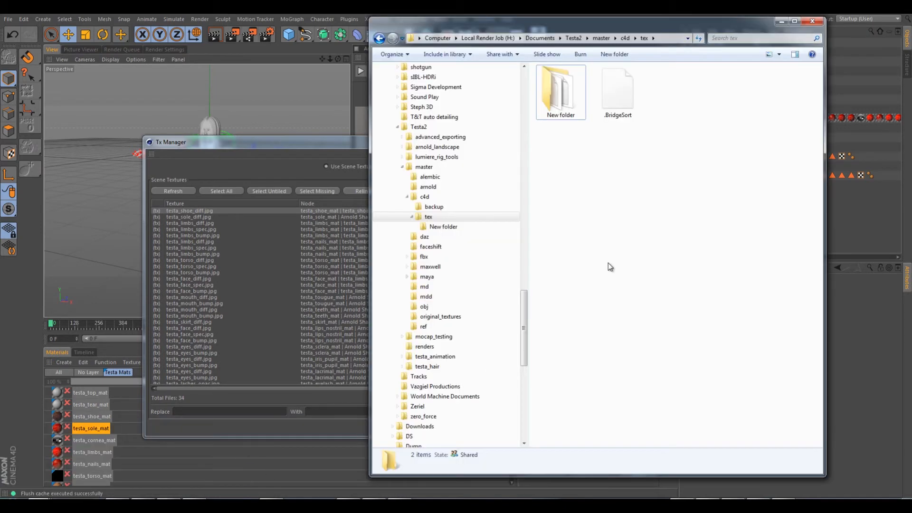
double_click(563, 90)
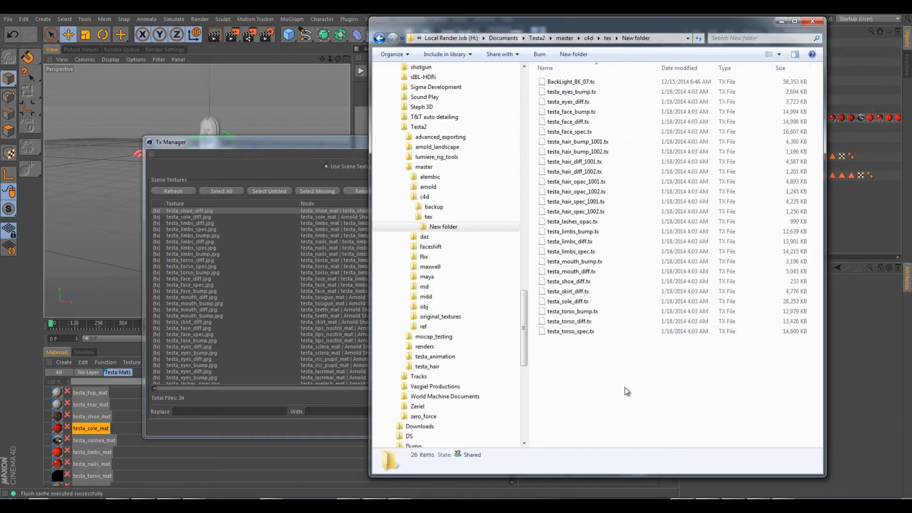
drag(625, 387, 539, 78)
drag(546, 203, 456, 218)
click(442, 217)
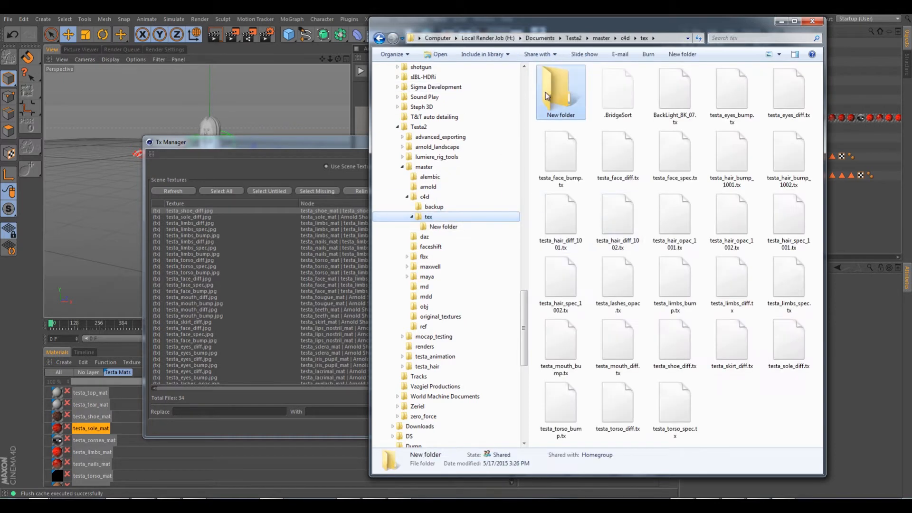
click(556, 103)
key(Delete)
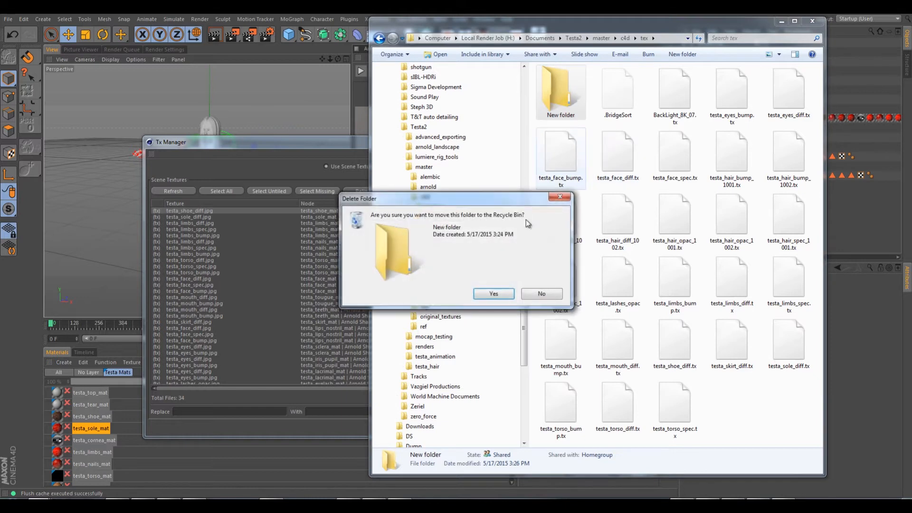
click(495, 296)
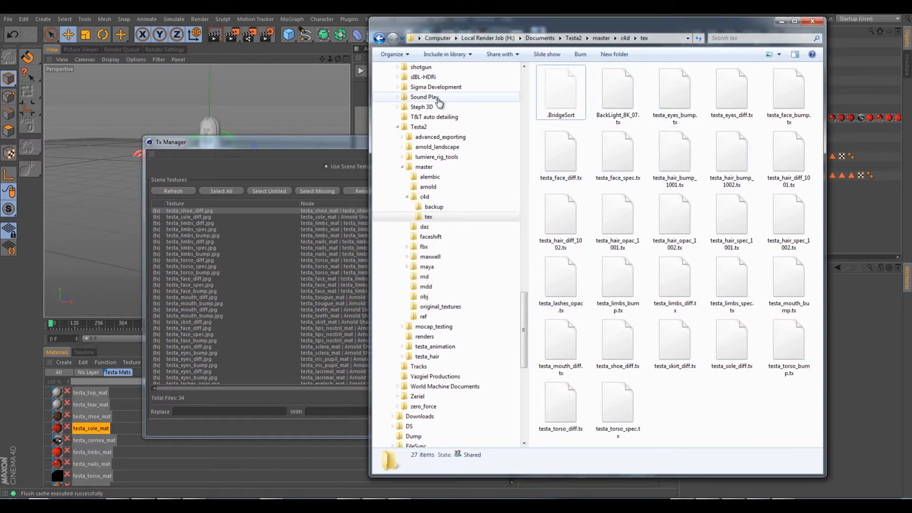
Step: Switch back to Cinema 4D and look through the Tx Manager's full list of scene textures
click(339, 144)
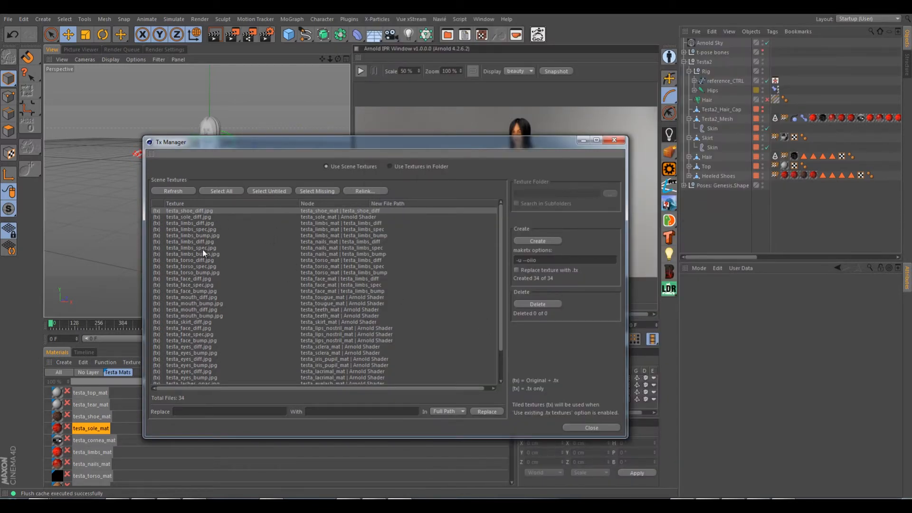
scroll(242, 313, down, 2)
scroll(242, 312, up, 2)
scroll(202, 346, down, 2)
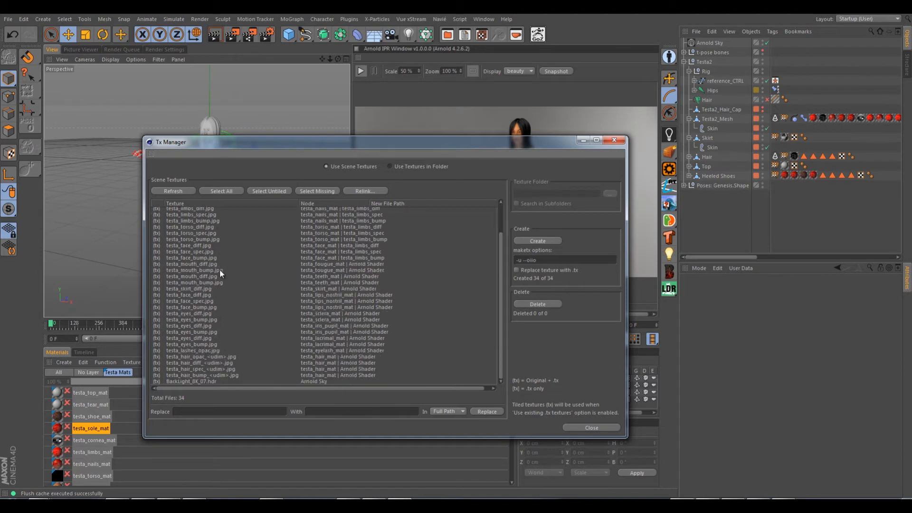
scroll(228, 286, up, 2)
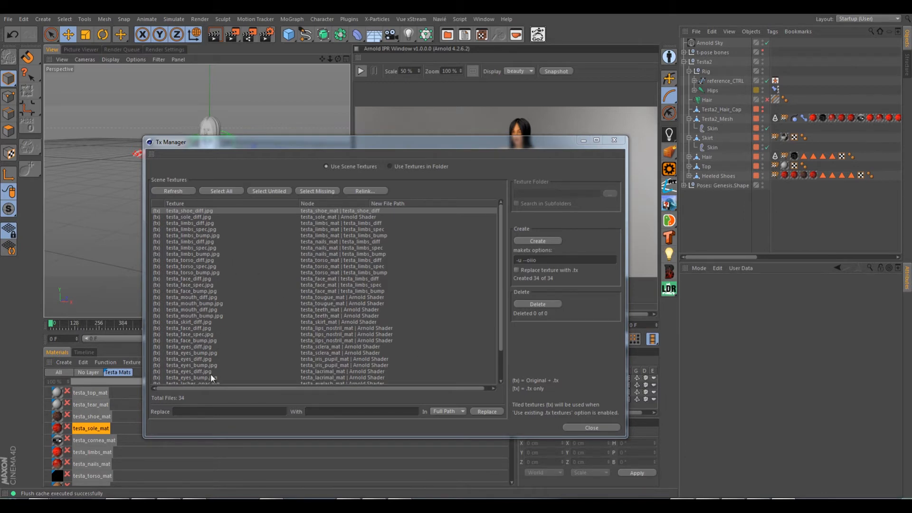
Step: Restart the Arnold IPR render and move the Tx Manager window down, clear of the rendered character
drag(280, 148, 268, 184)
click(361, 71)
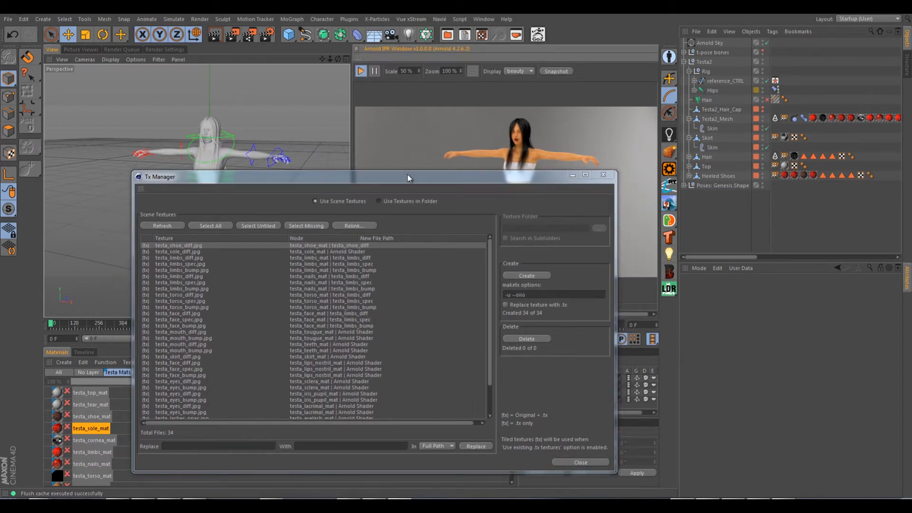
drag(402, 183, 450, 211)
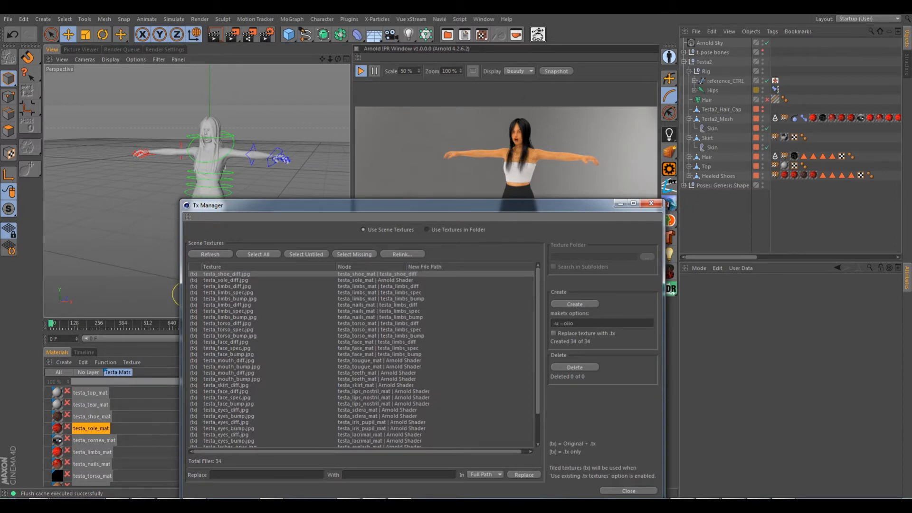
click(519, 147)
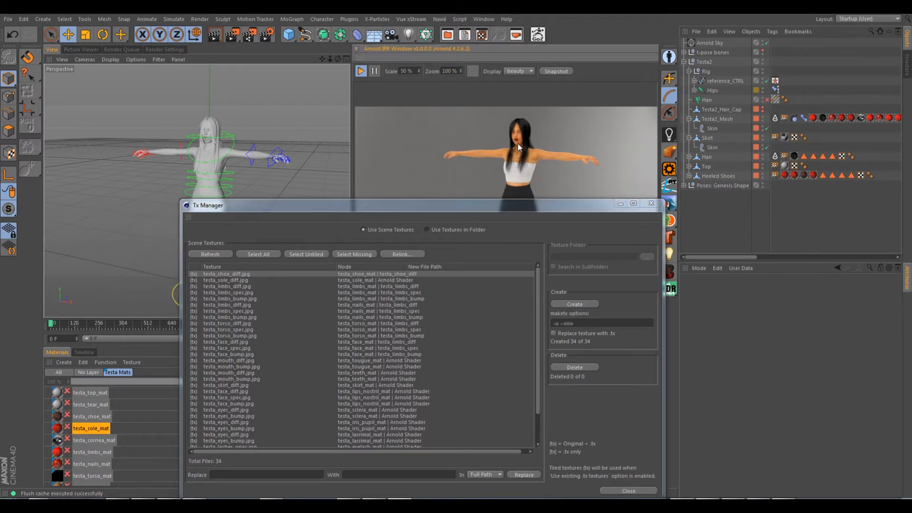
drag(516, 207, 485, 387)
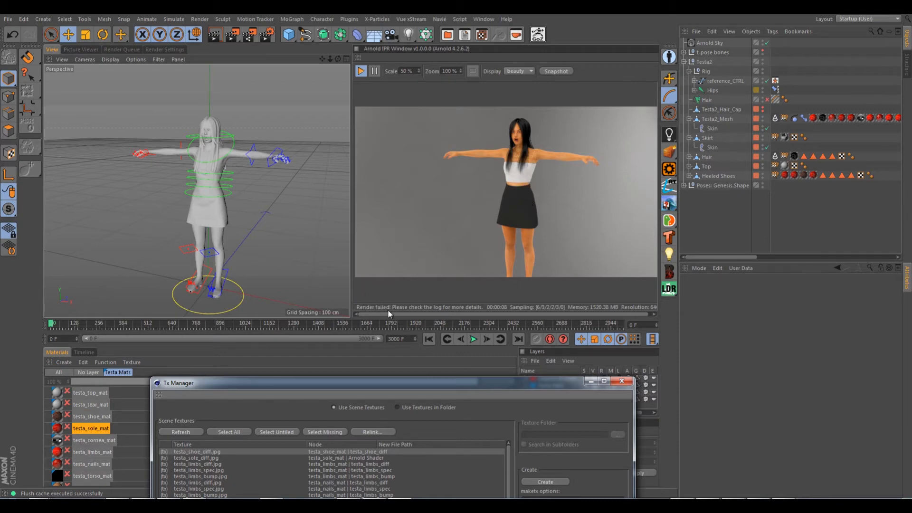
Step: Select all scene textures in the Tx Manager and replace .jpg with .tx in their full paths
drag(405, 387, 466, 125)
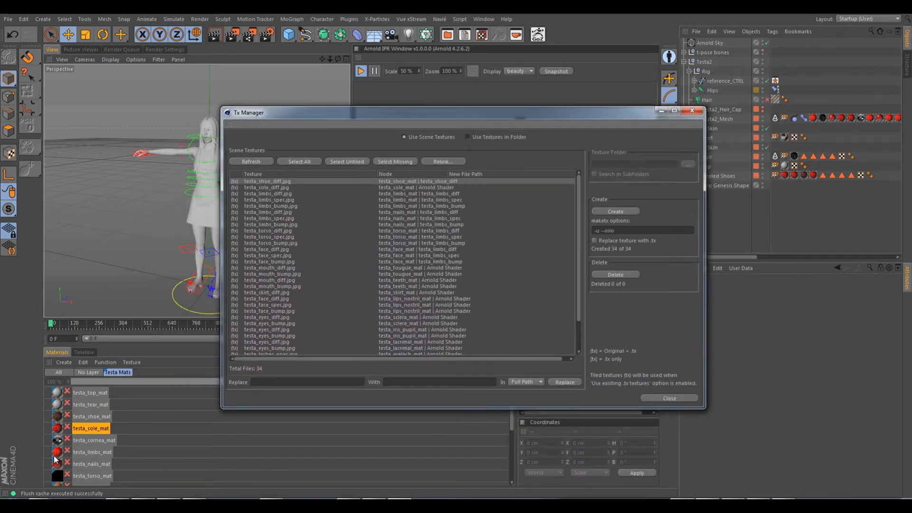
drag(319, 118, 256, 100)
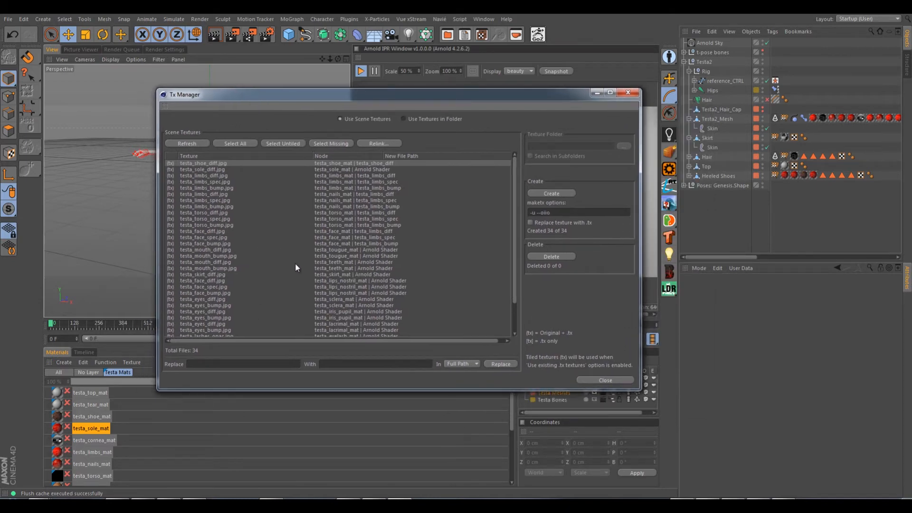
scroll(295, 263, down, 2)
scroll(295, 263, up, 2)
scroll(281, 230, down, 2)
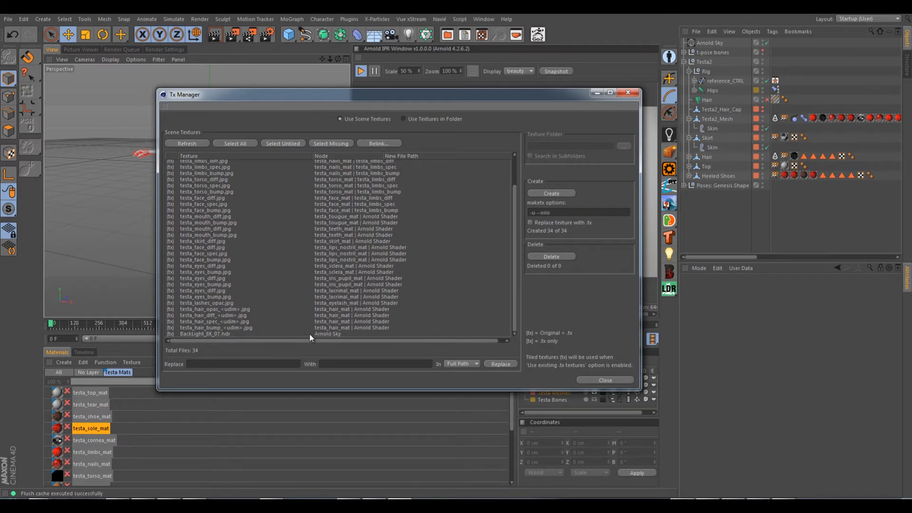
scroll(386, 309, up, 2)
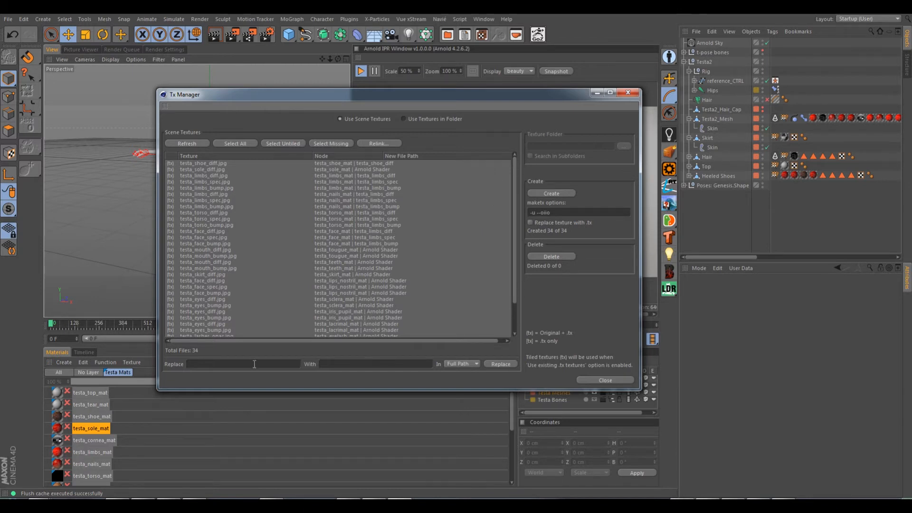
text(.)
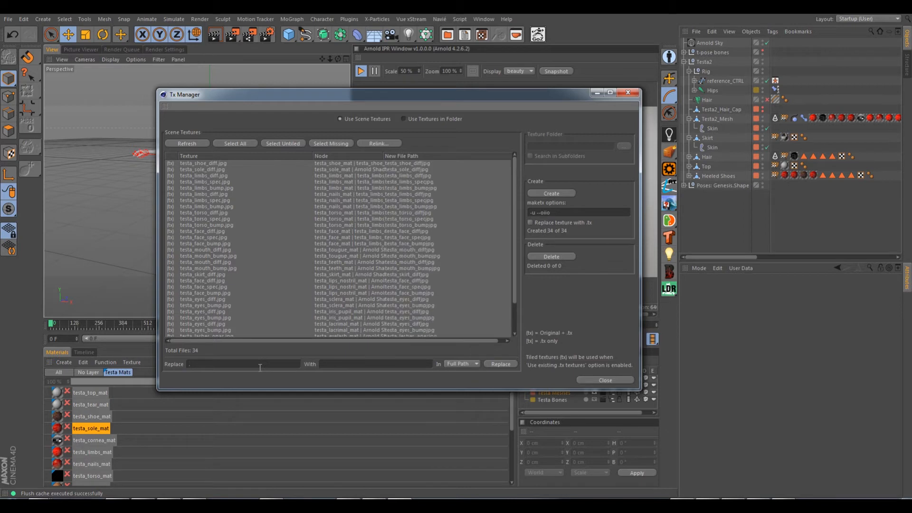
text(jpg)
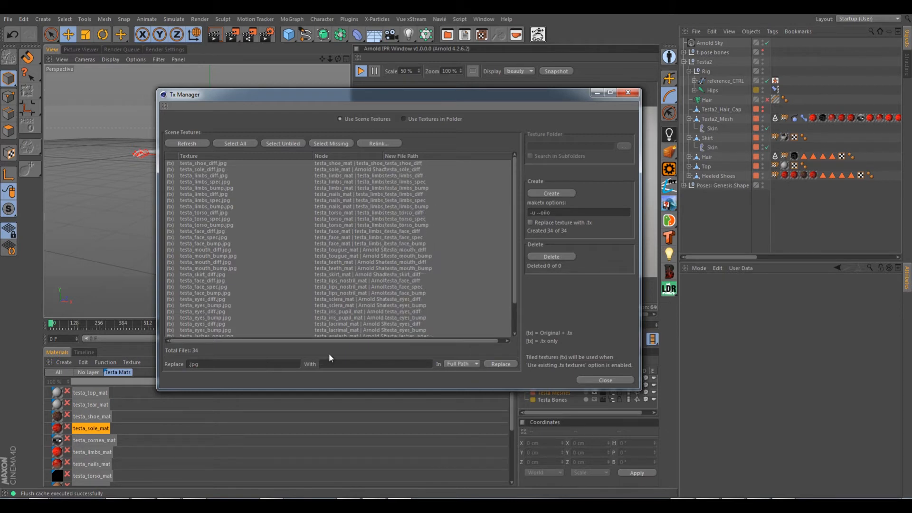
click(353, 364)
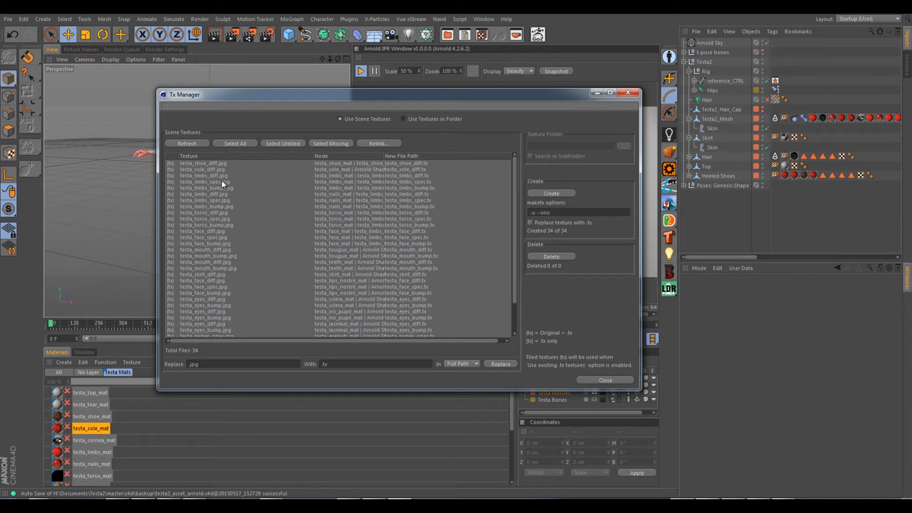
scroll(227, 267, down, 2)
scroll(241, 275, up, 2)
click(508, 364)
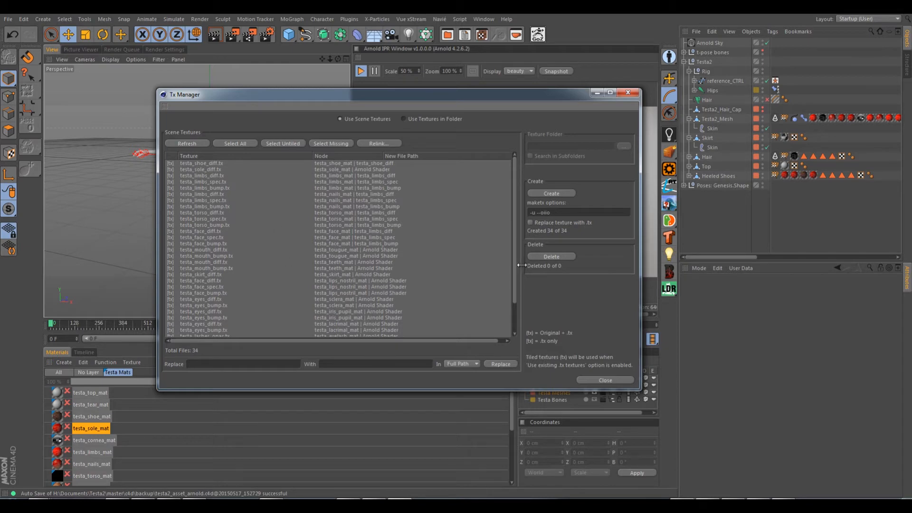
Step: Look through the relinked textures in the Tx Manager's list and close the manager
scroll(189, 261, down, 2)
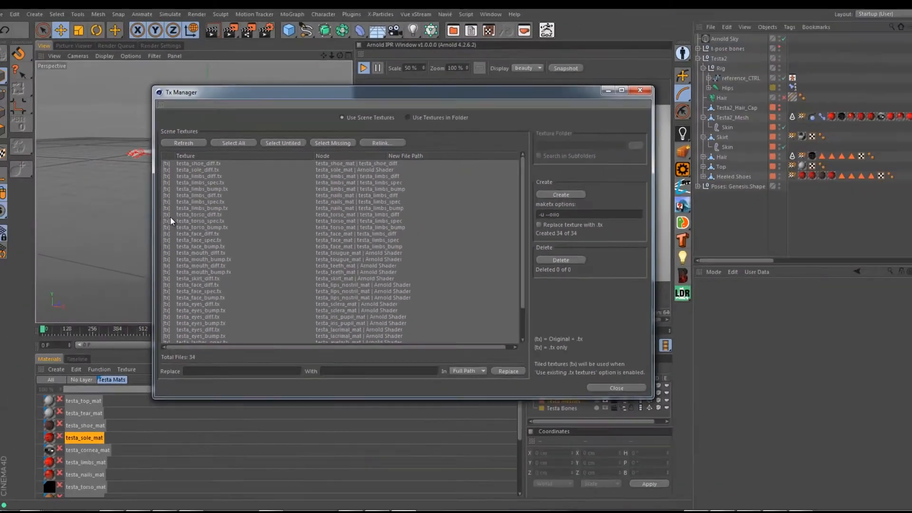
scroll(109, 310, up, 2)
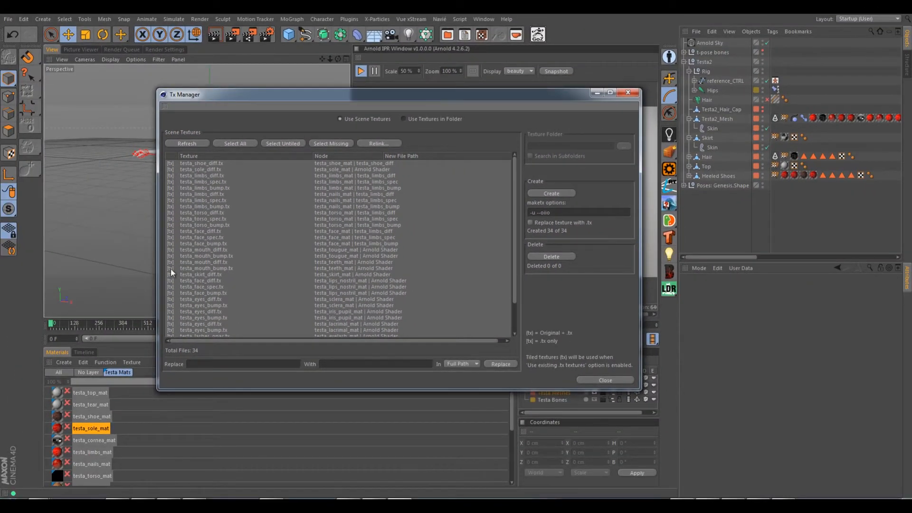
scroll(178, 302, down, 2)
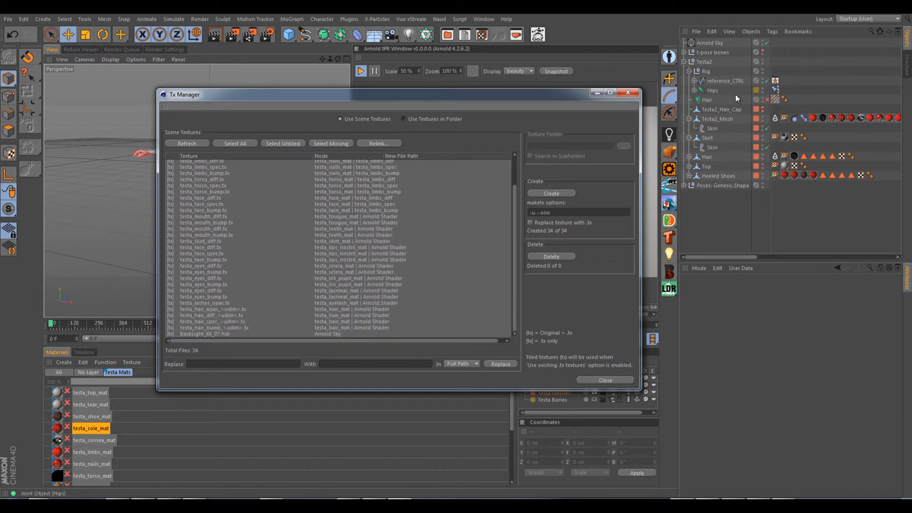
click(628, 94)
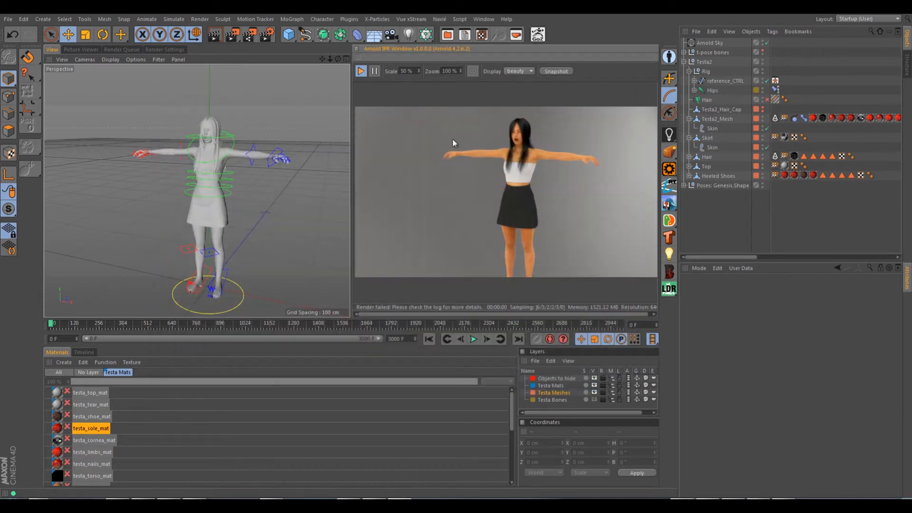
Step: Restart the Arnold IPR render with the relinked .tx textures
click(360, 71)
click(360, 72)
click(361, 71)
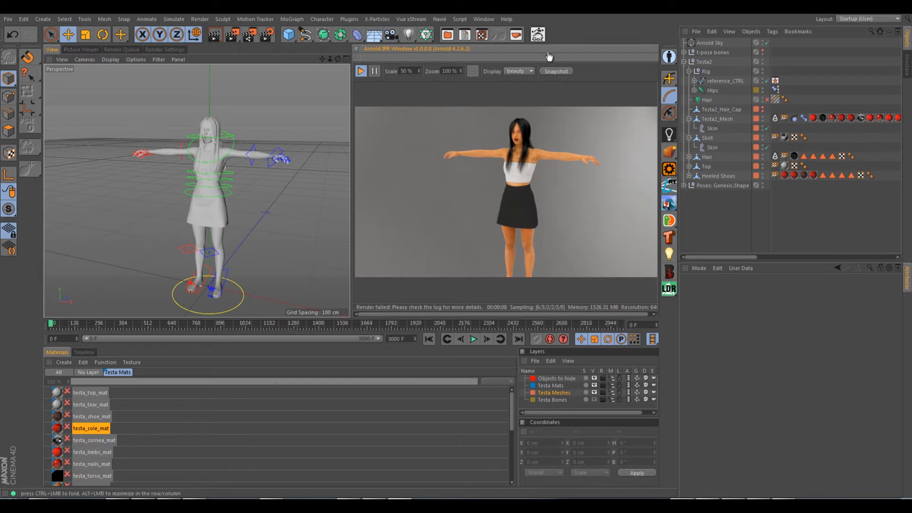
Step: Find and open the Console, read the latest Arnold log messages about the failed render, and close it
key(shift+c)
text(co)
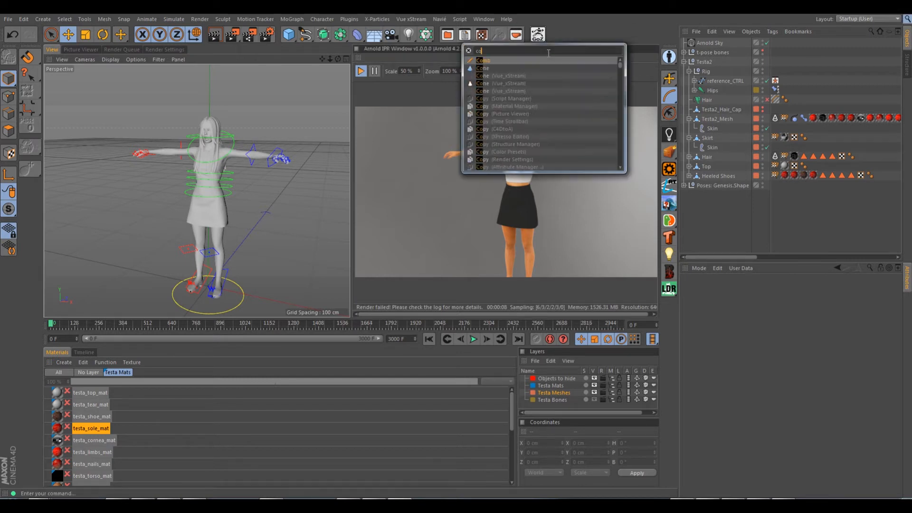
text(rso)
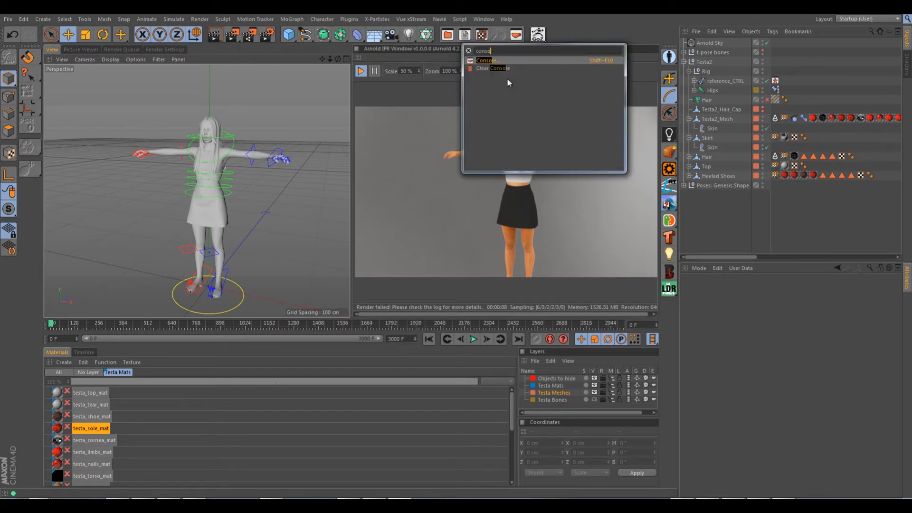
click(494, 60)
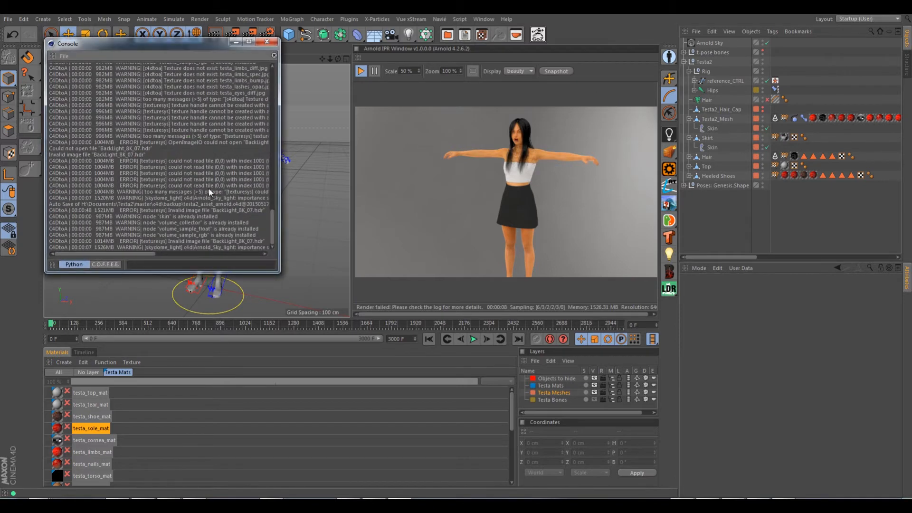
drag(145, 255, 177, 245)
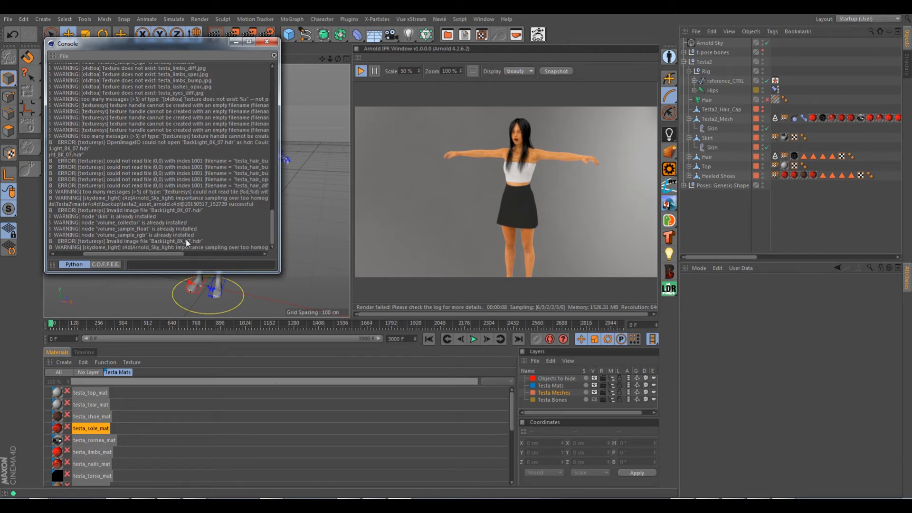
click(266, 41)
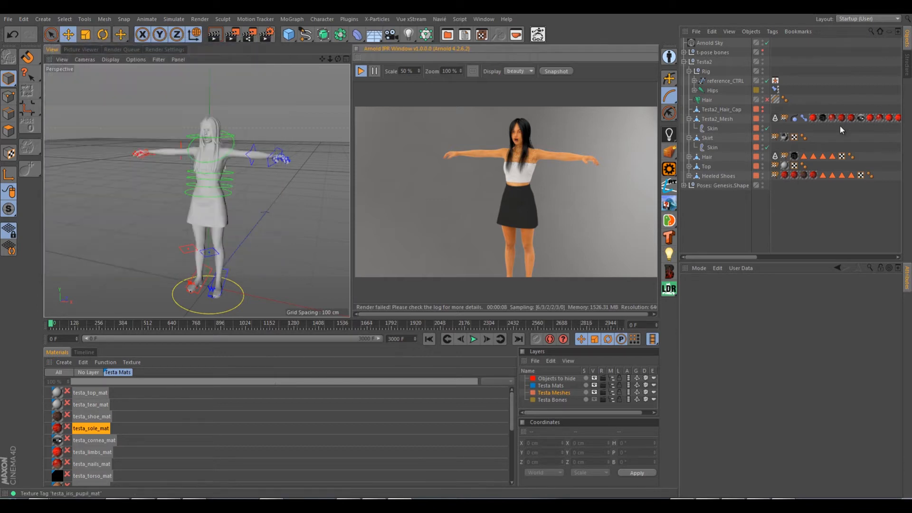
Step: Set the Arnold Sky's background color bitmap file to BackLight_8K_07.tx
click(705, 42)
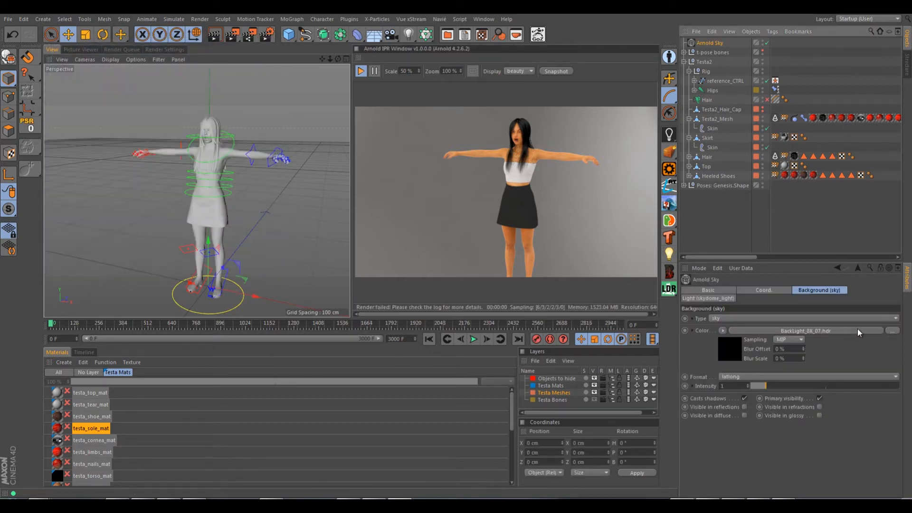
click(872, 330)
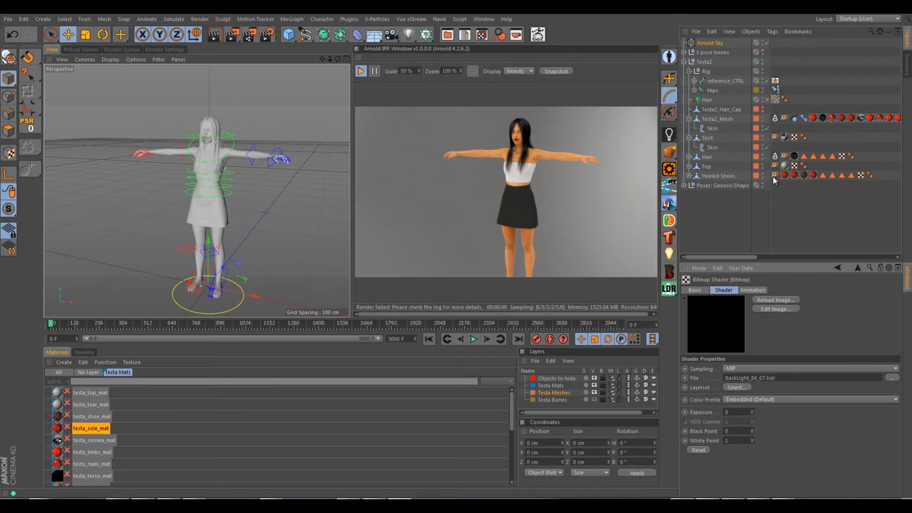
click(786, 377)
key(BackSpace)
key(BackSpace)
text(tx)
key(Return)
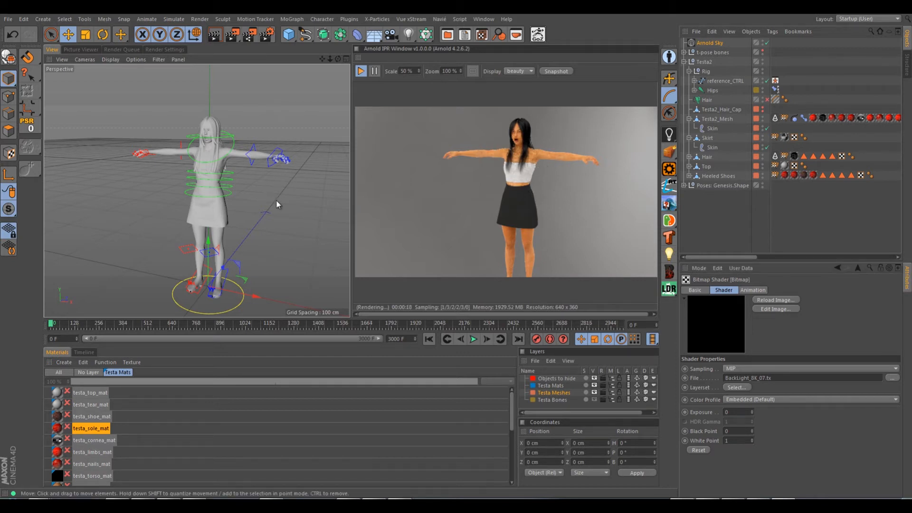
Step: Check the rendered character from another angle and review the scene textures in the reopened Tx Manager before closing it
alt+drag(266, 192, 244, 178)
alt+drag(295, 200, 295, 210)
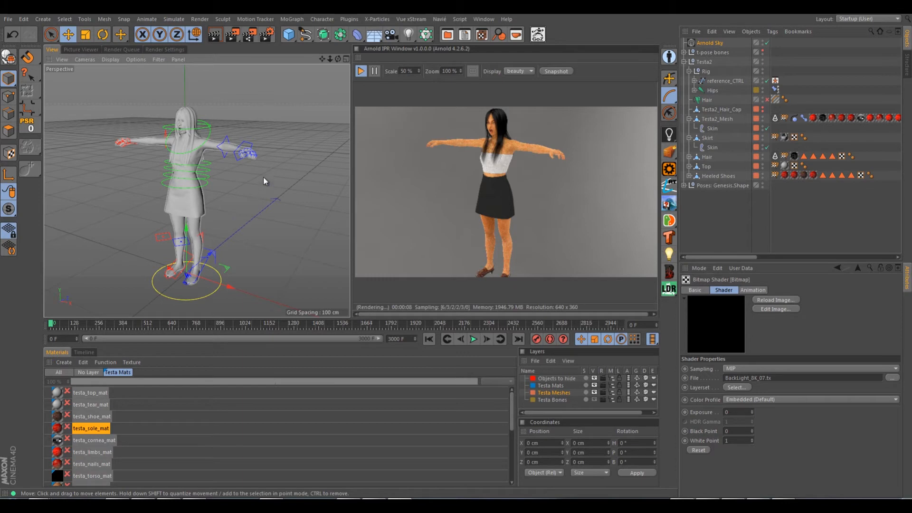
click(669, 135)
click(712, 300)
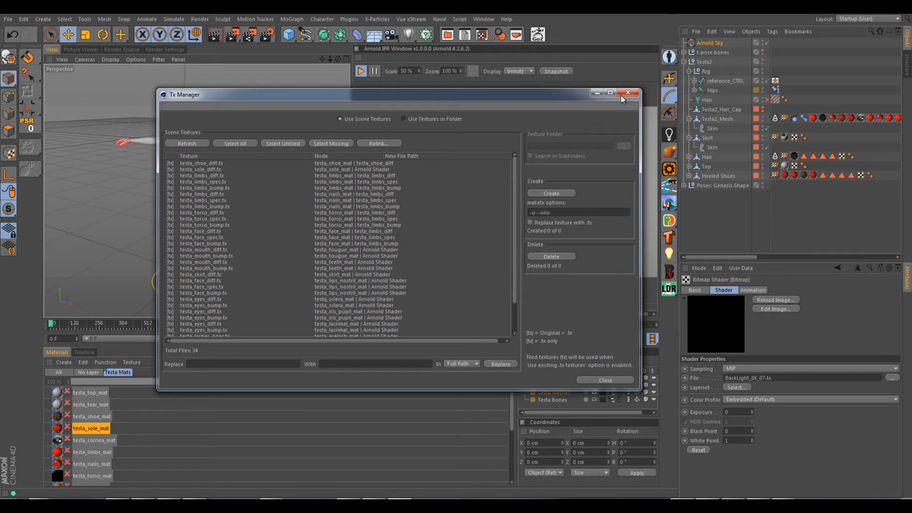
click(622, 94)
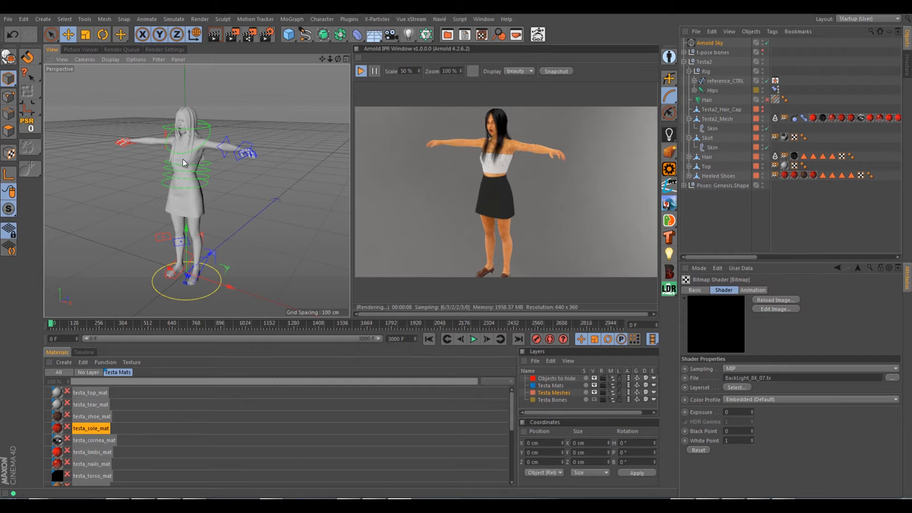
Step: Set JawR and JawOpen to 0% in Testa2_Mesh's Pose Morph tag and stop the IPR render
scroll(190, 126, up, 5)
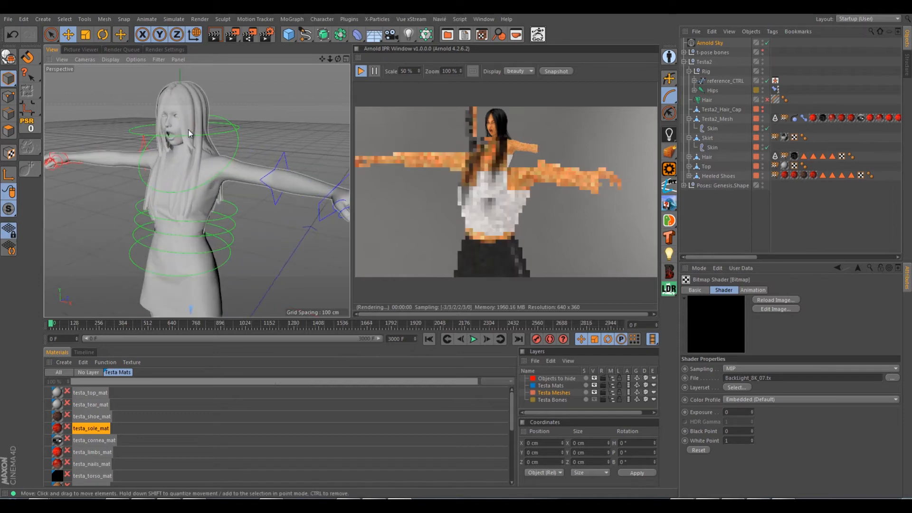
click(803, 118)
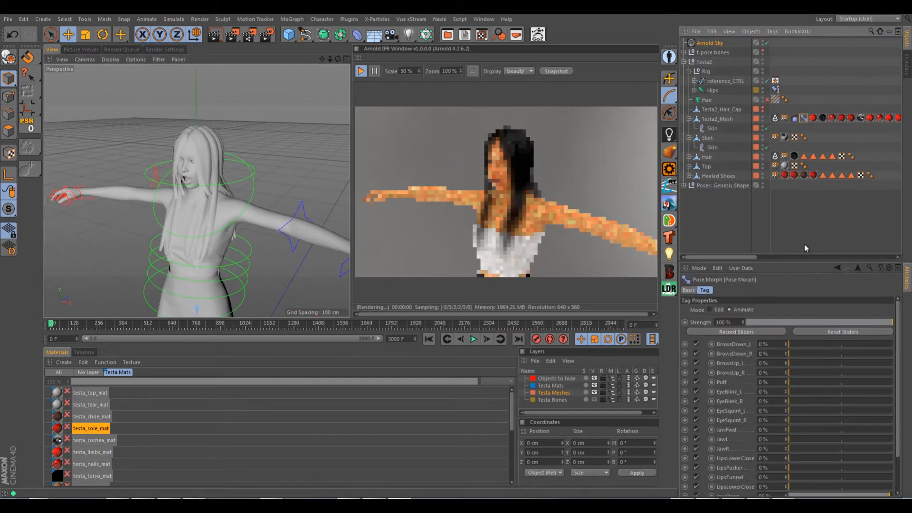
scroll(865, 448, down, 2)
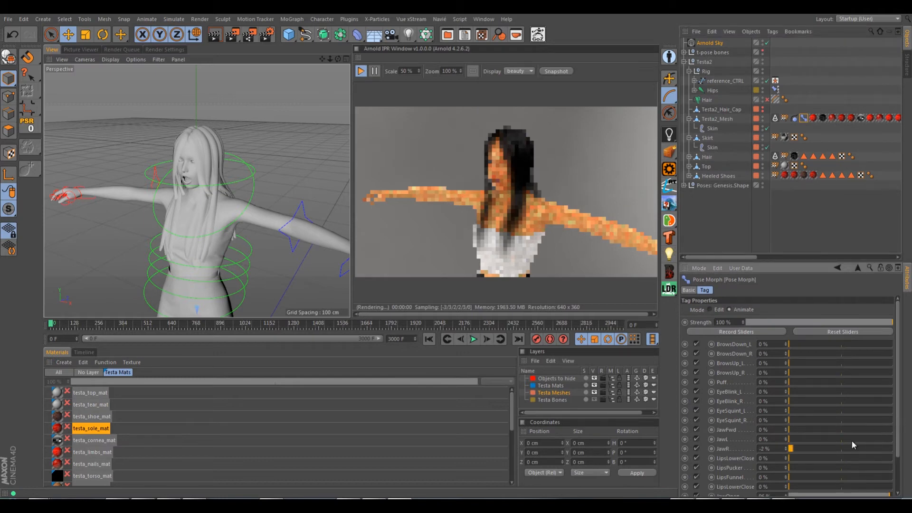
click(779, 448)
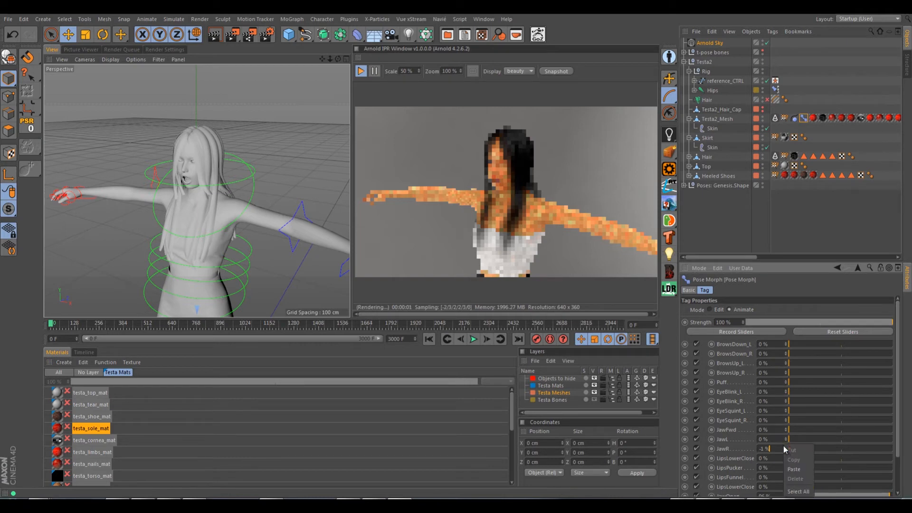
click(786, 447)
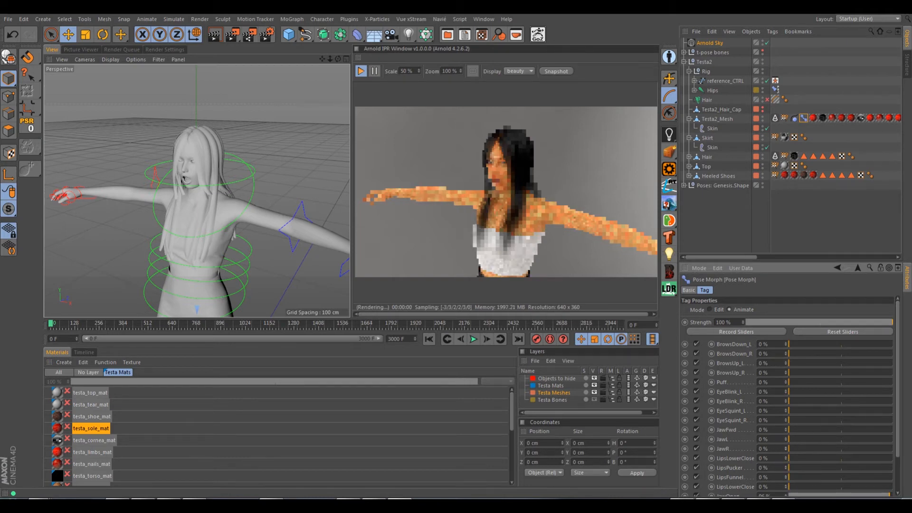
scroll(900, 393, down, 3)
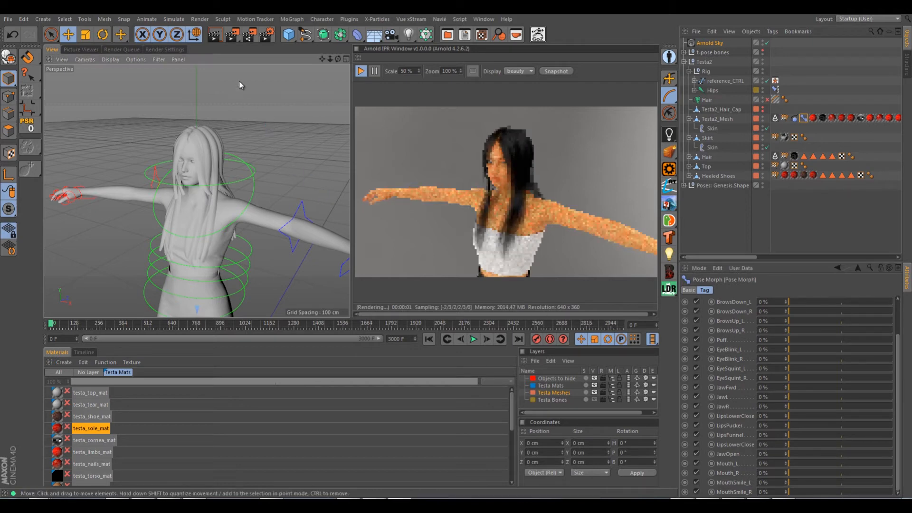
click(362, 72)
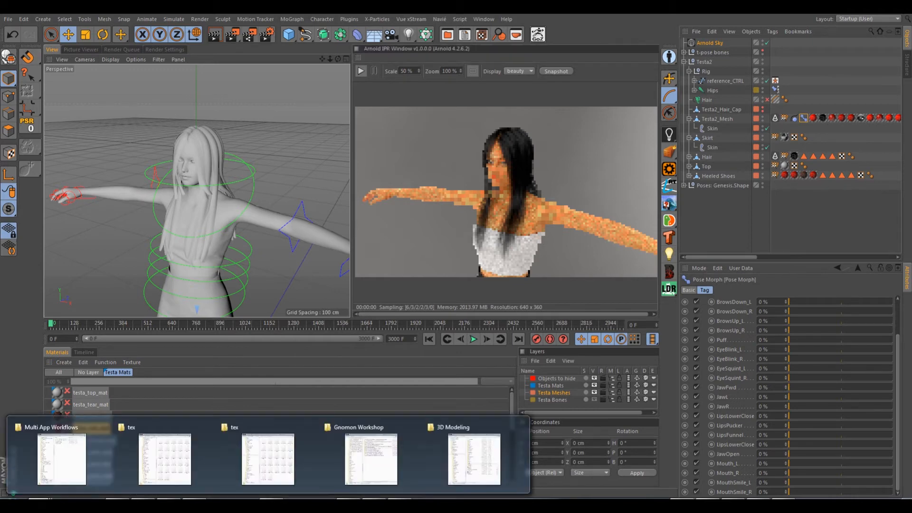
Step: Switch to Windows Explorer, select all .tx files in the tex folder for review, and go up to the c4d folder
click(247, 467)
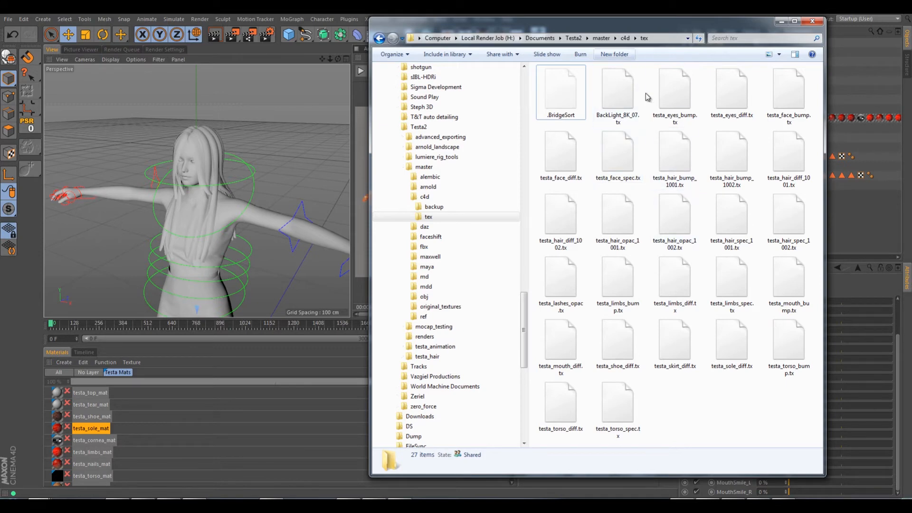
drag(807, 439, 567, 105)
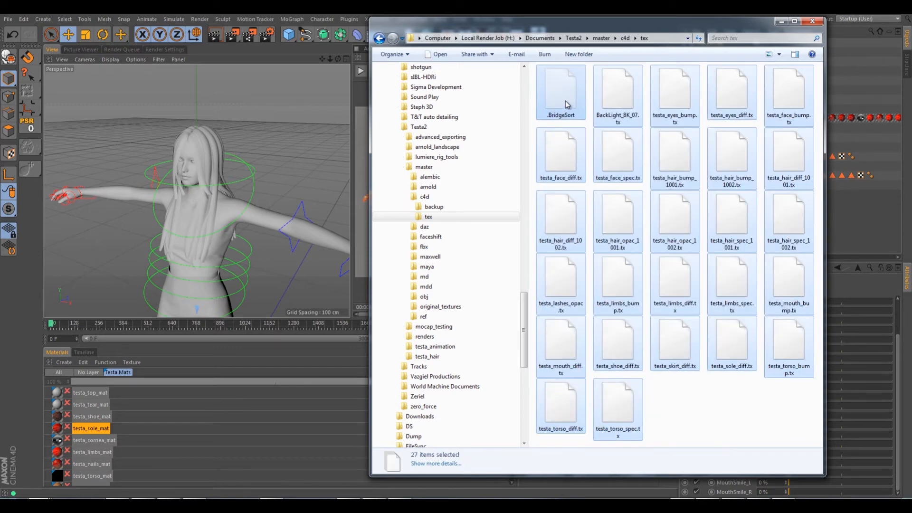
ctrl+click(564, 104)
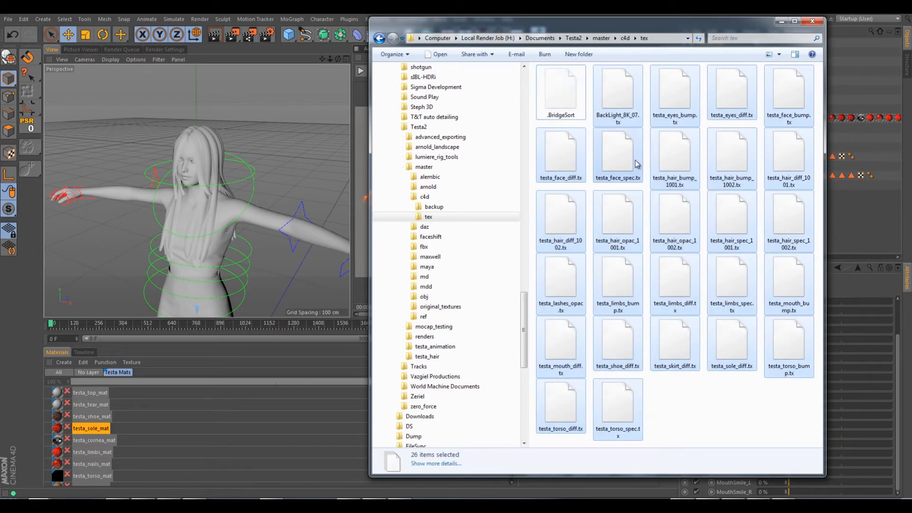
click(625, 38)
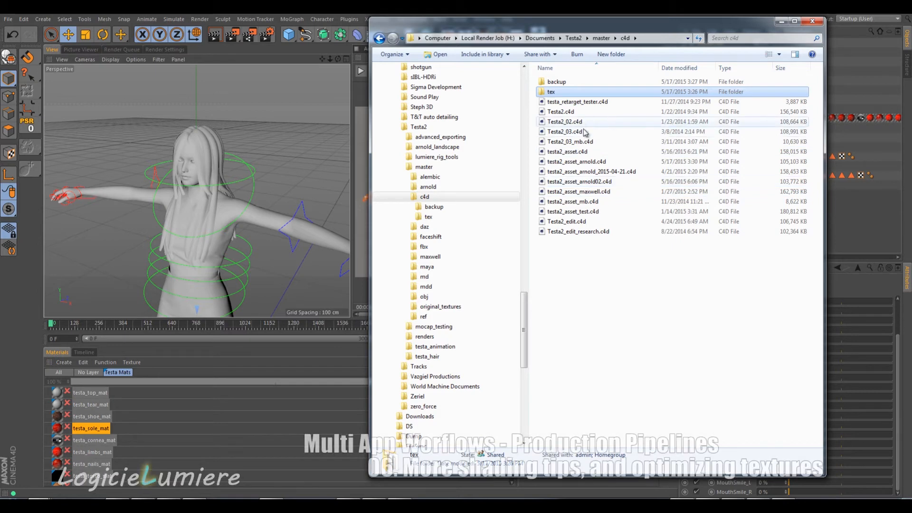
Step: Go to the tex folder inside the c4d folder of Testa2's arnold_landscape project
click(600, 38)
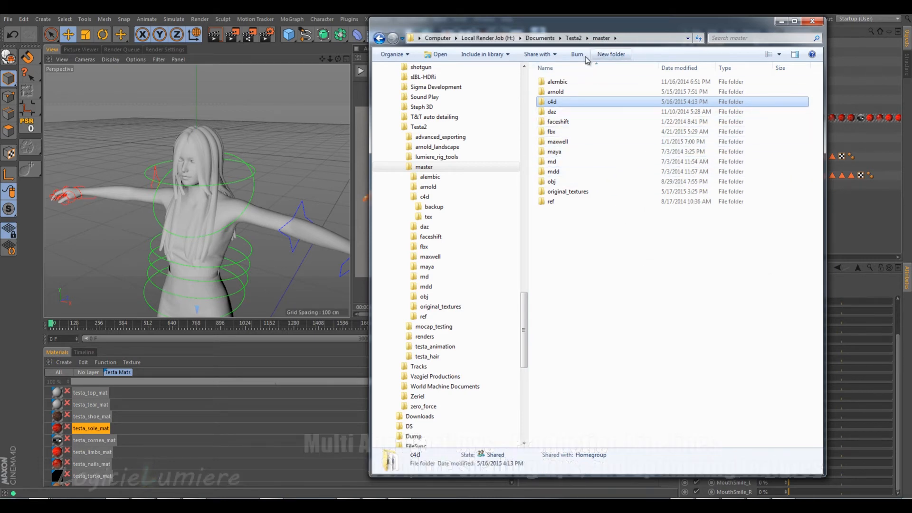
drag(568, 33, 530, 160)
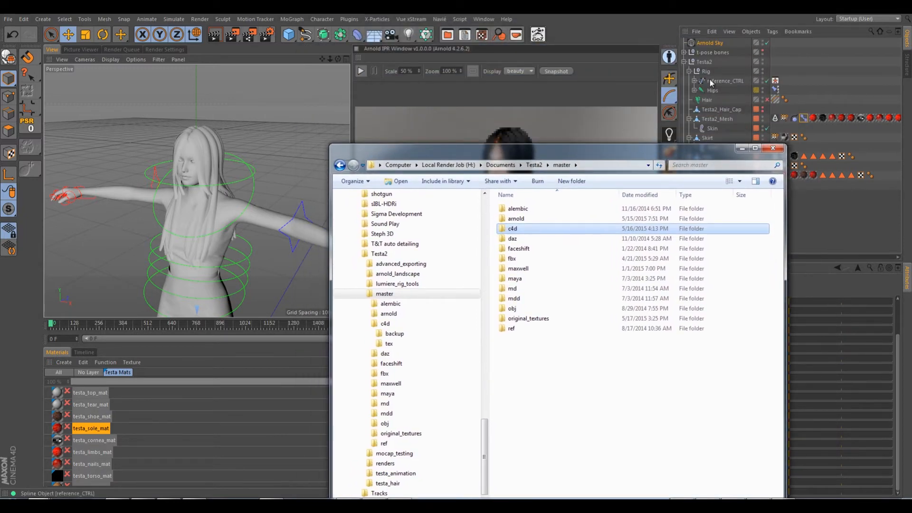
drag(607, 154, 551, 96)
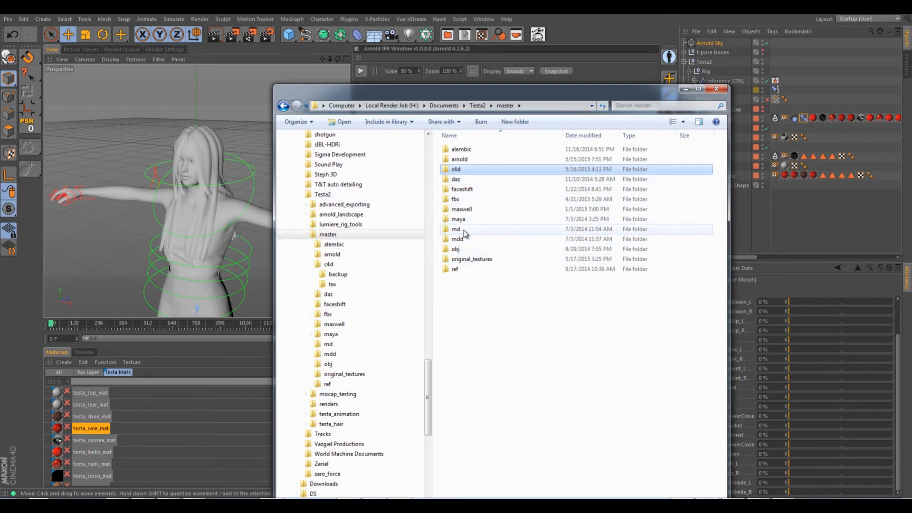
click(477, 105)
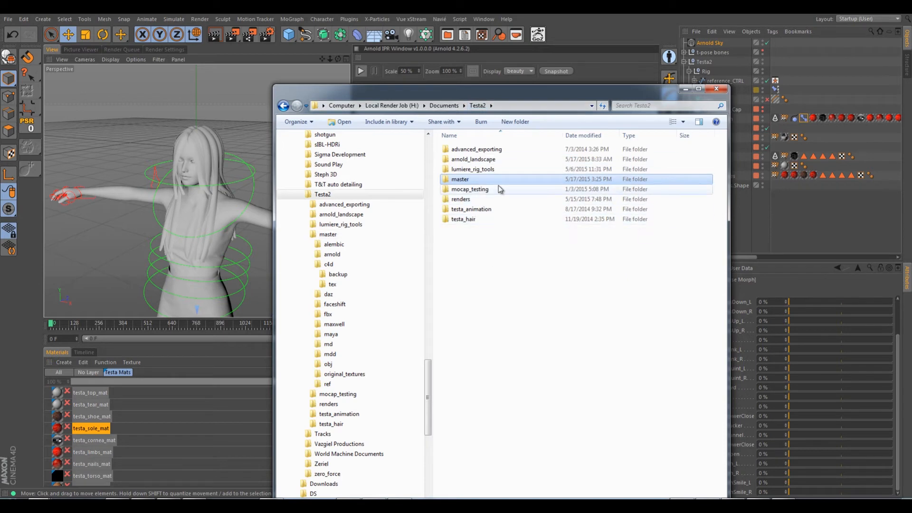
drag(464, 91, 410, 55)
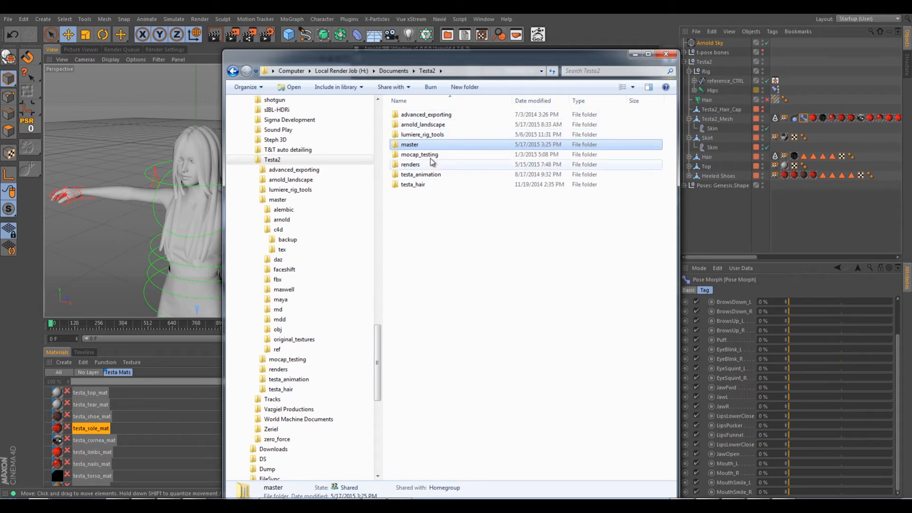
double_click(440, 125)
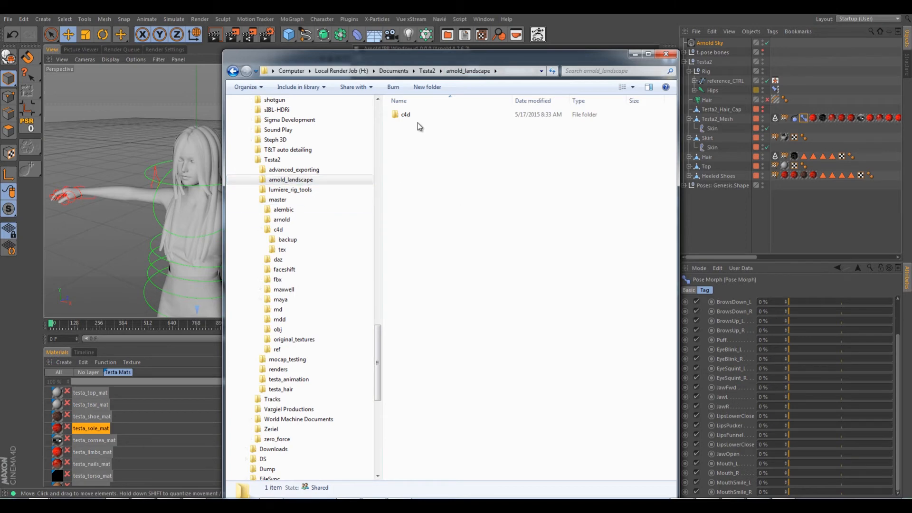
double_click(430, 116)
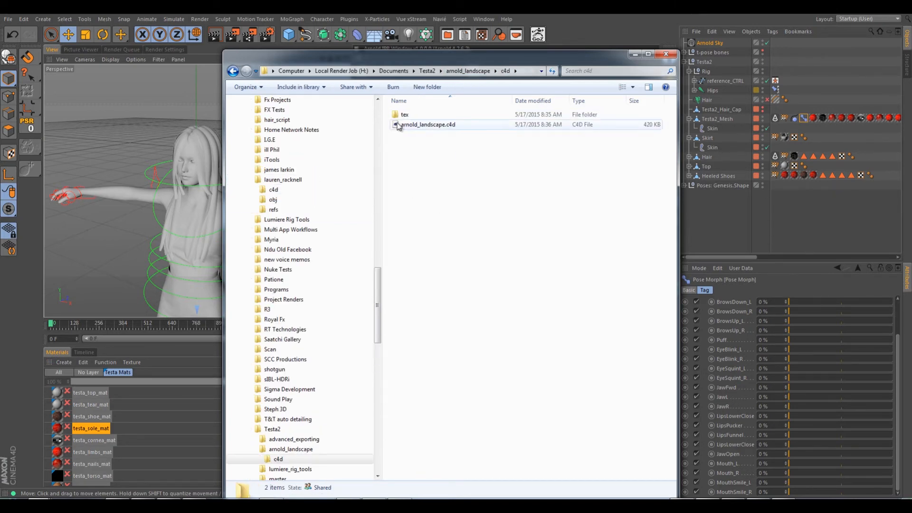
double_click(402, 116)
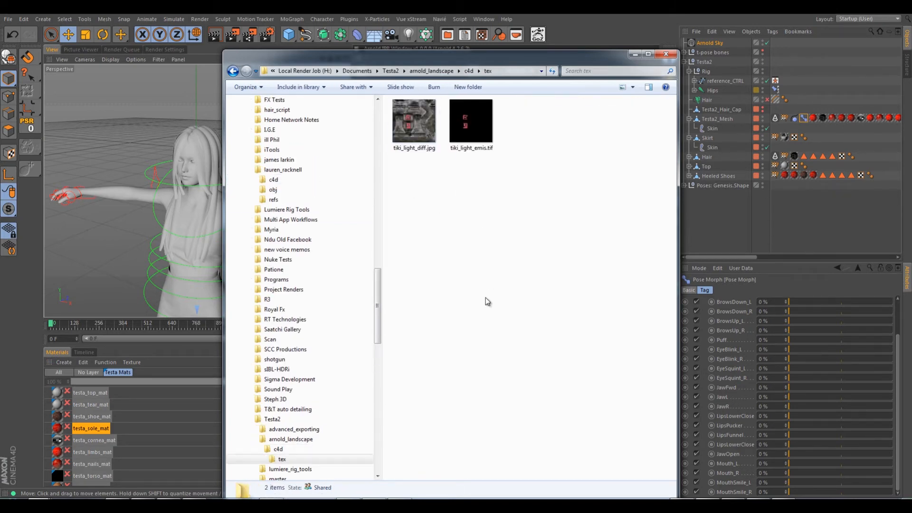
Step: Create a testa2 folder inside arnold_landscape's tex folder and paste the copied .tx files into it
click(468, 87)
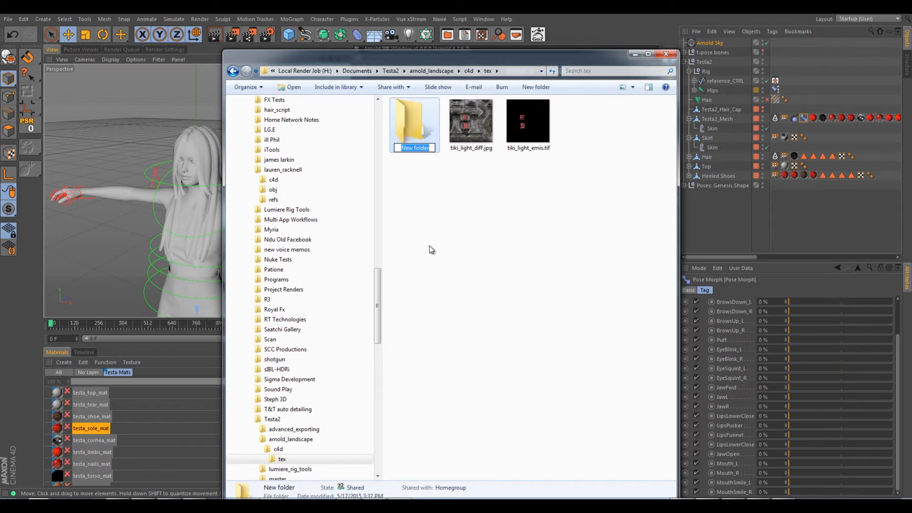
text(testa2)
click(429, 246)
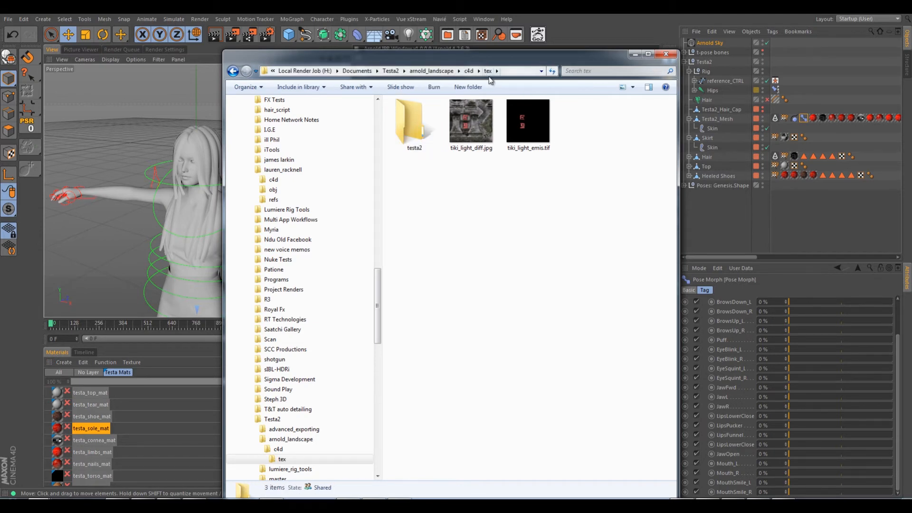
double_click(414, 122)
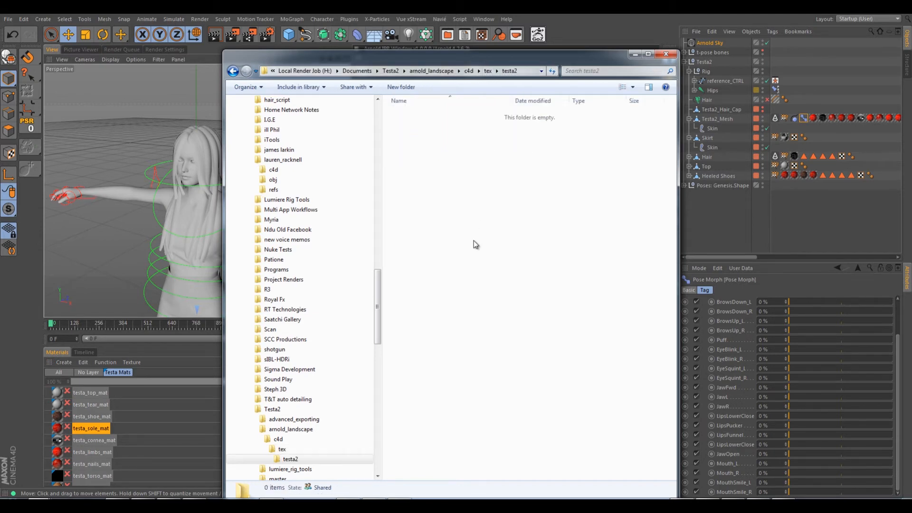
key(ctrl+v)
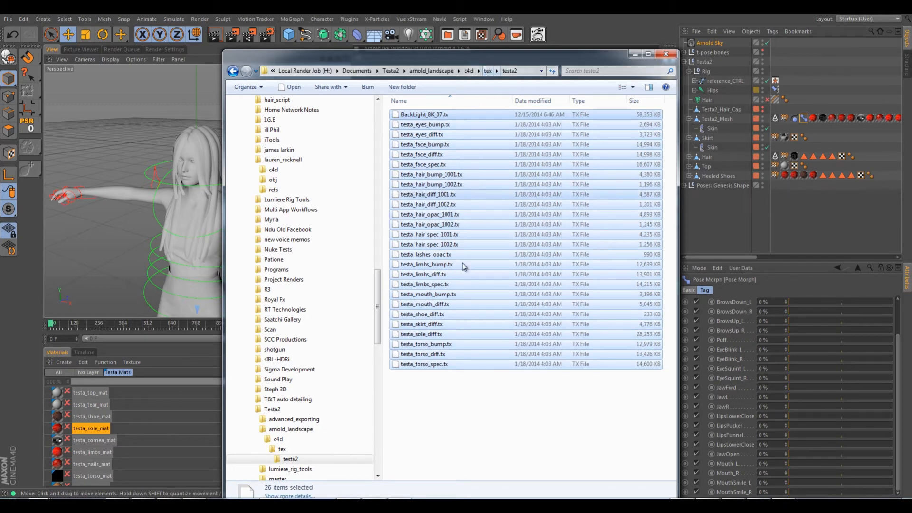
Step: Review the Testa2 master project's c4d folder and return to the Testa2 folder
click(488, 71)
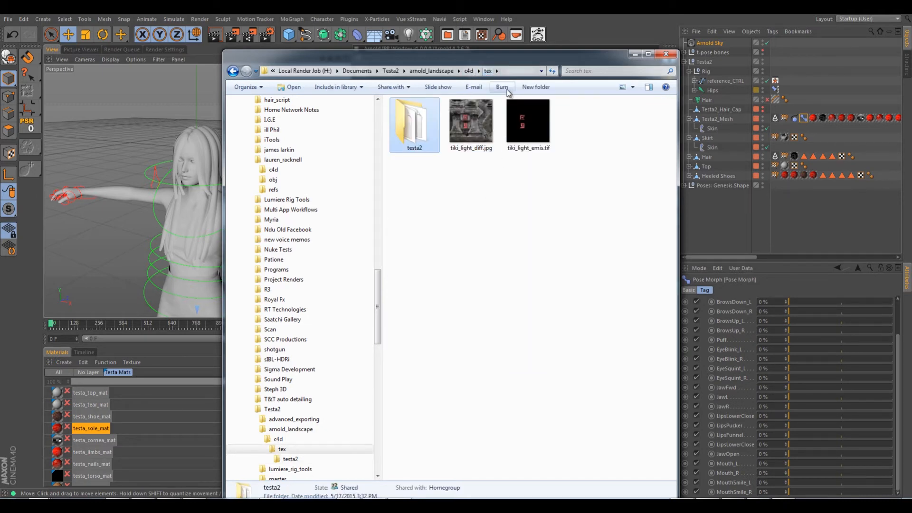
click(470, 71)
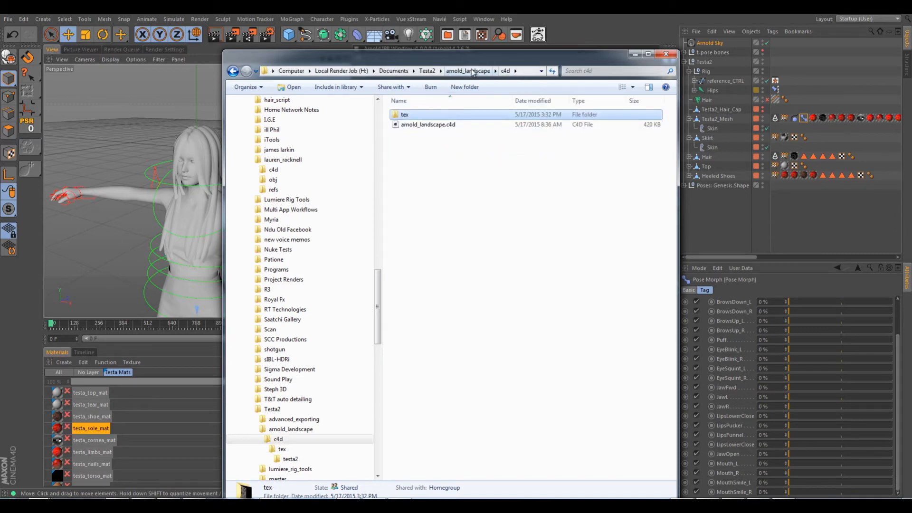
click(427, 71)
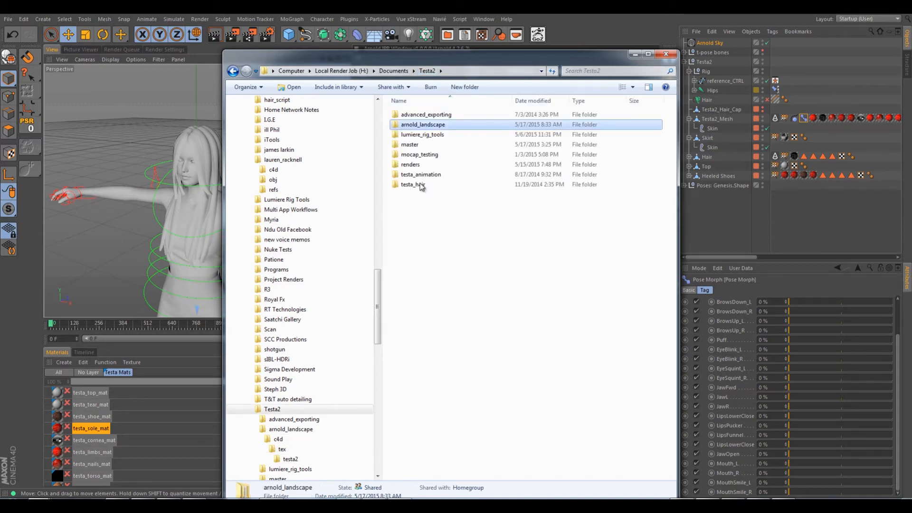
double_click(420, 144)
double_click(423, 135)
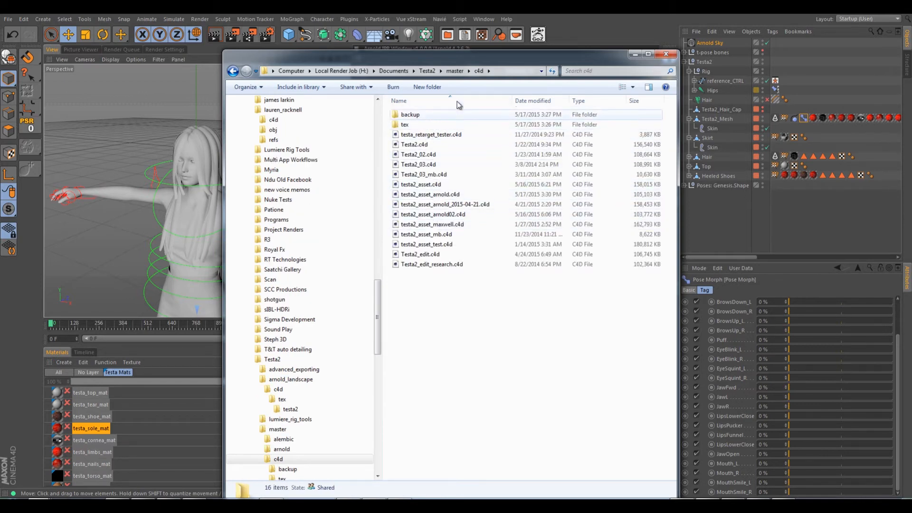
key(BackSpace)
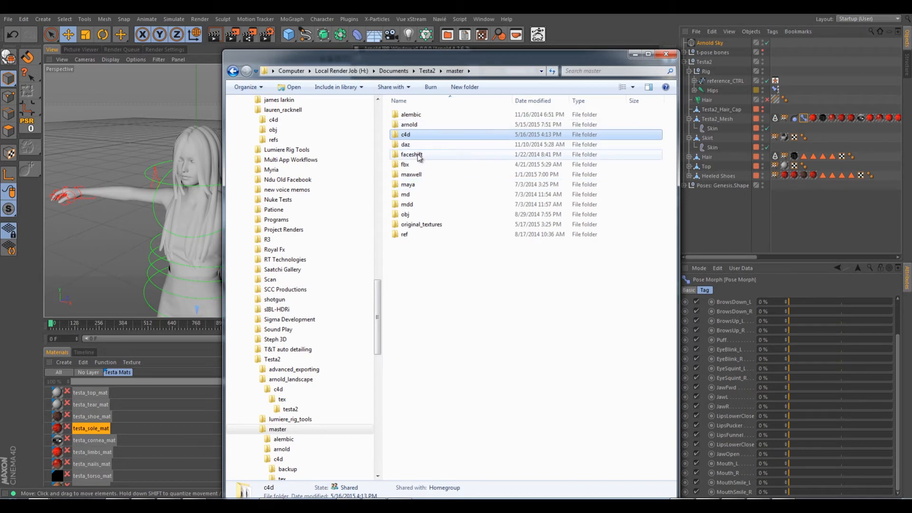
click(427, 70)
Step: Open arnold_landscape.c4d from the arnold_landscape project's c4d folder and switch to Cinema 4D
double_click(423, 125)
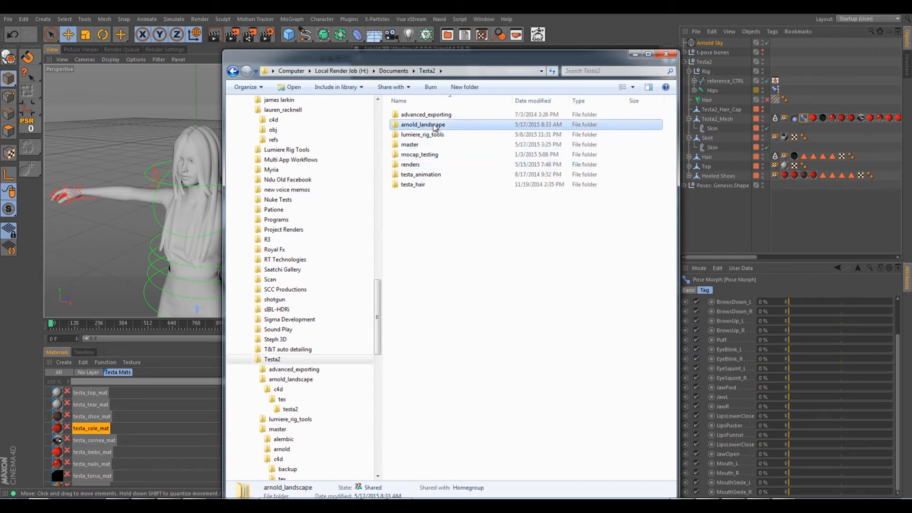
click(414, 118)
double_click(414, 119)
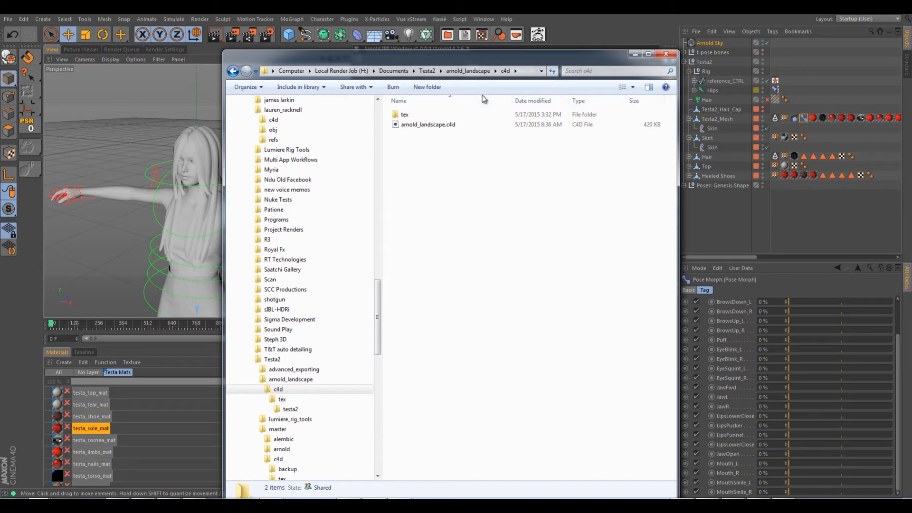
click(435, 126)
double_click(436, 125)
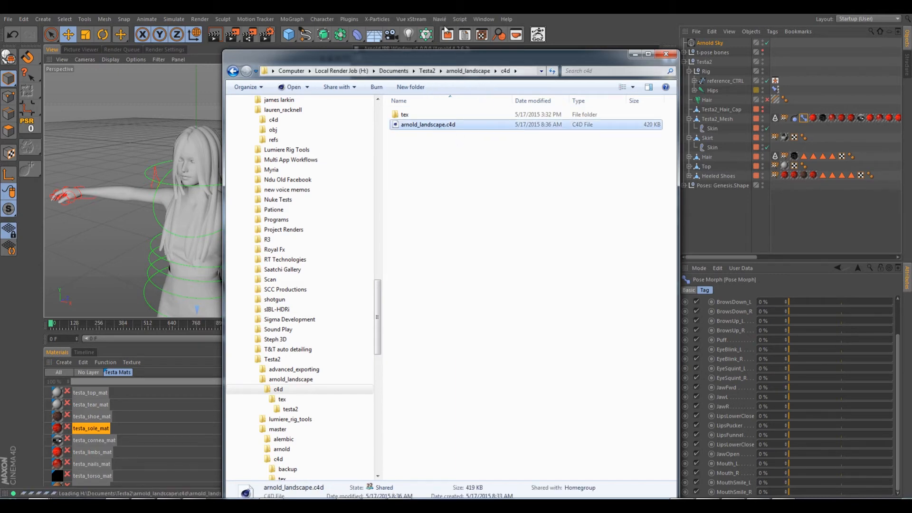
click(364, 15)
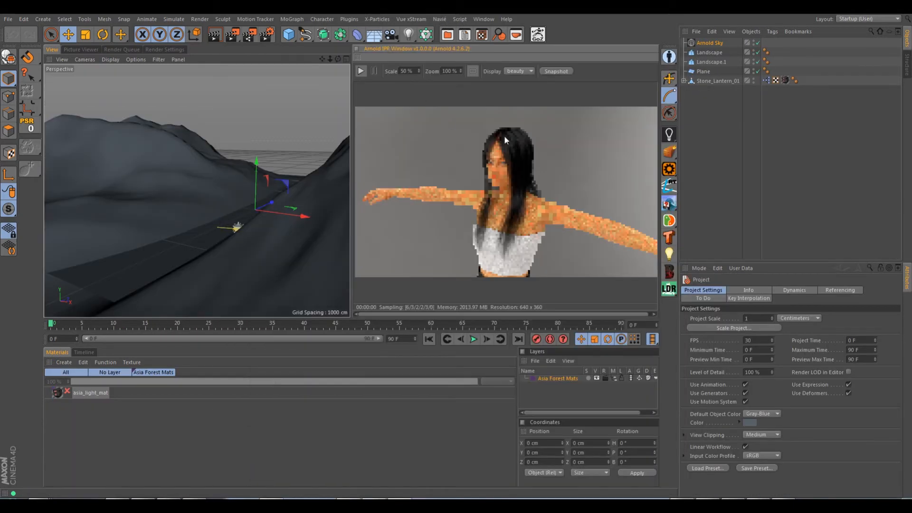
Step: Examine the landscape scene's valley, ground plane and stone lantern from several angles
alt+drag(257, 233, 229, 258)
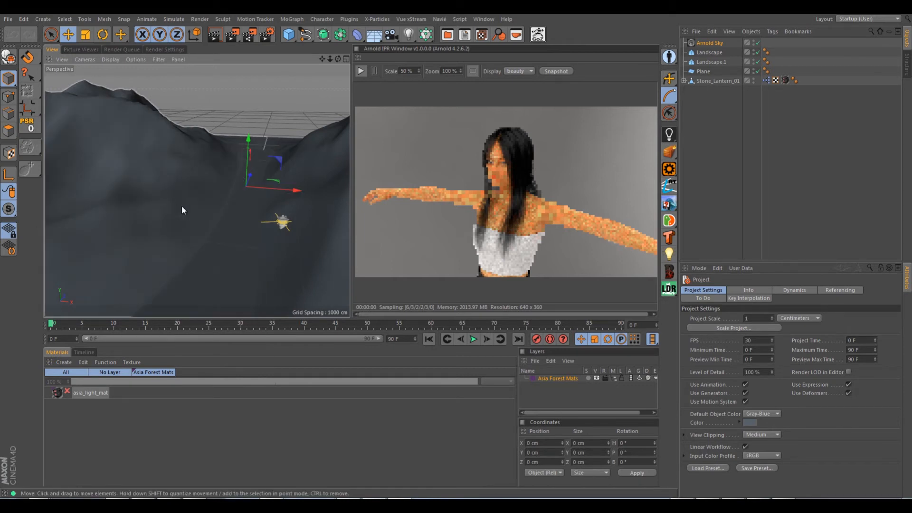
mouse_move(221, 226)
alt+mouse_down()
mouse_move(201, 204)
mouse_move(230, 216)
mouse_move(215, 191)
mouse_move(271, 216)
mouse_move(216, 236)
alt+mouse_up()
alt+drag(212, 182, 259, 227)
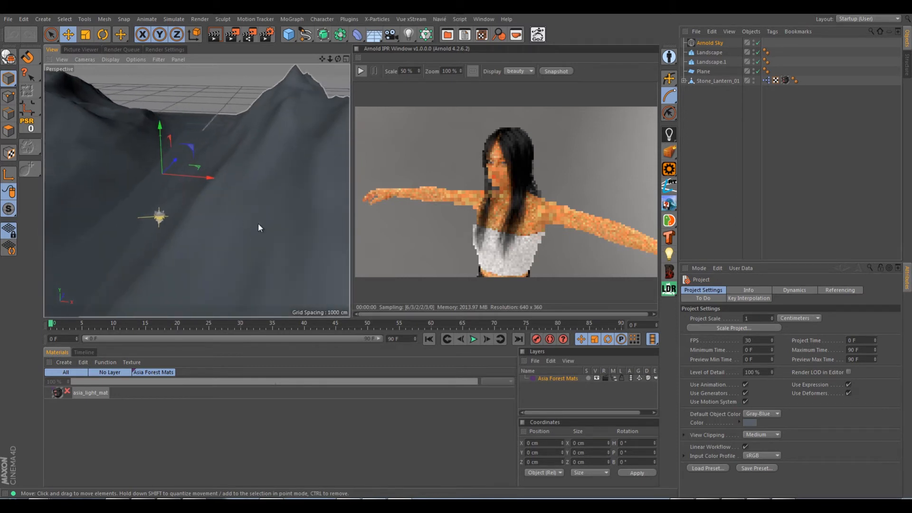
alt+drag(212, 199, 185, 196)
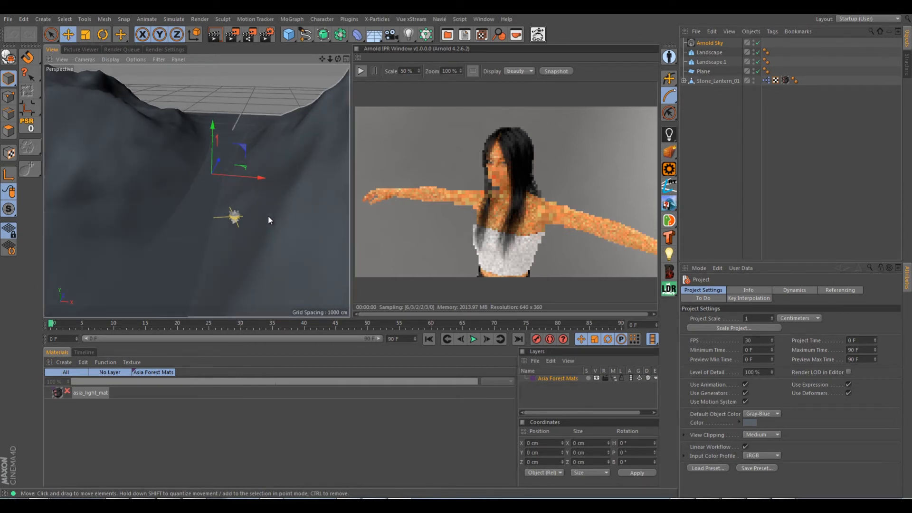
alt+drag(264, 224, 266, 212)
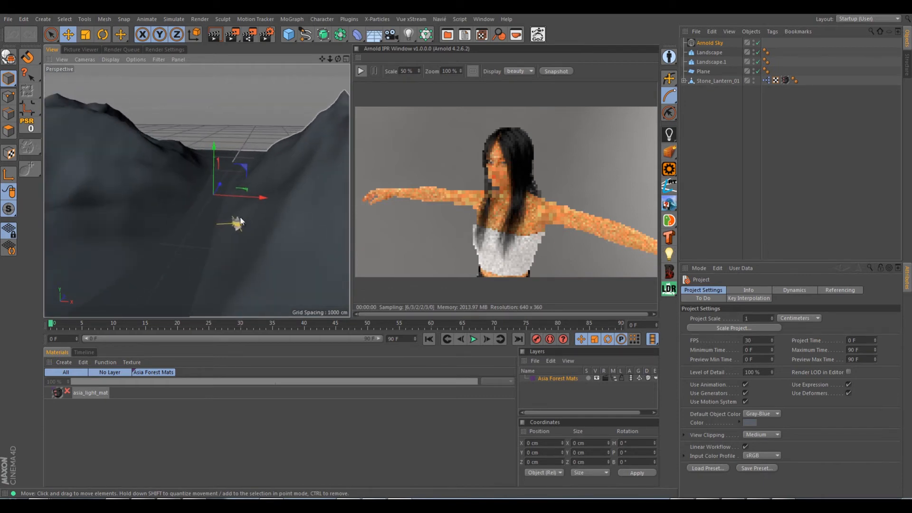
alt+middle_drag(161, 187, 197, 189)
alt+right_drag(253, 234, 279, 240)
alt+middle_drag(249, 200, 263, 220)
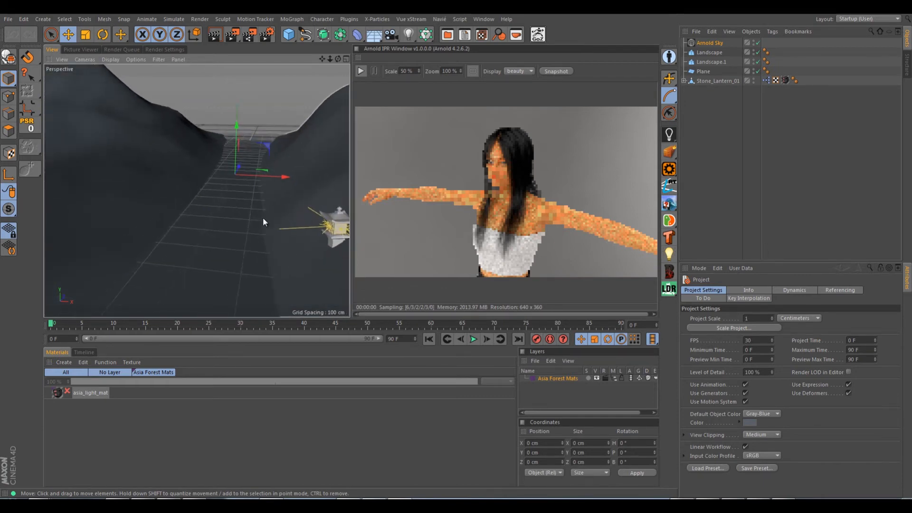
Step: Merge testa2_asset_arnold.c4d from Testa2's master c4d folder into the landscape scene
click(8, 19)
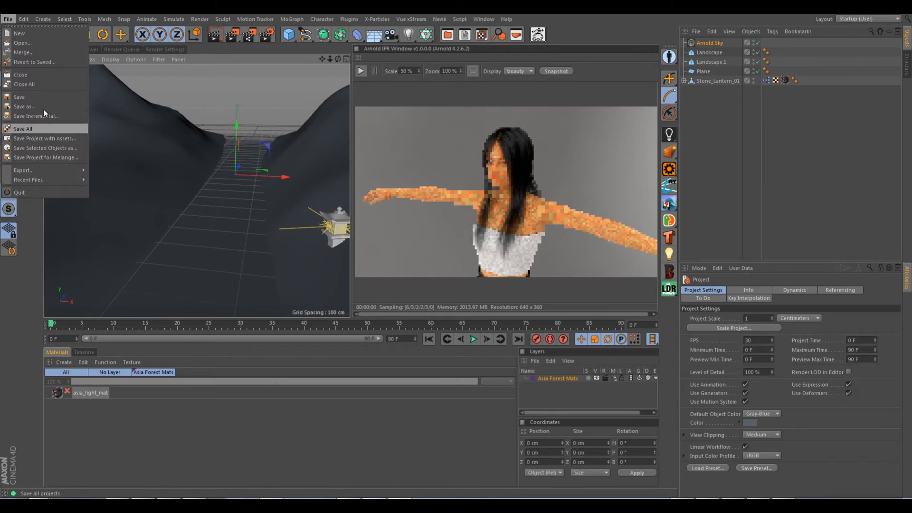
click(31, 54)
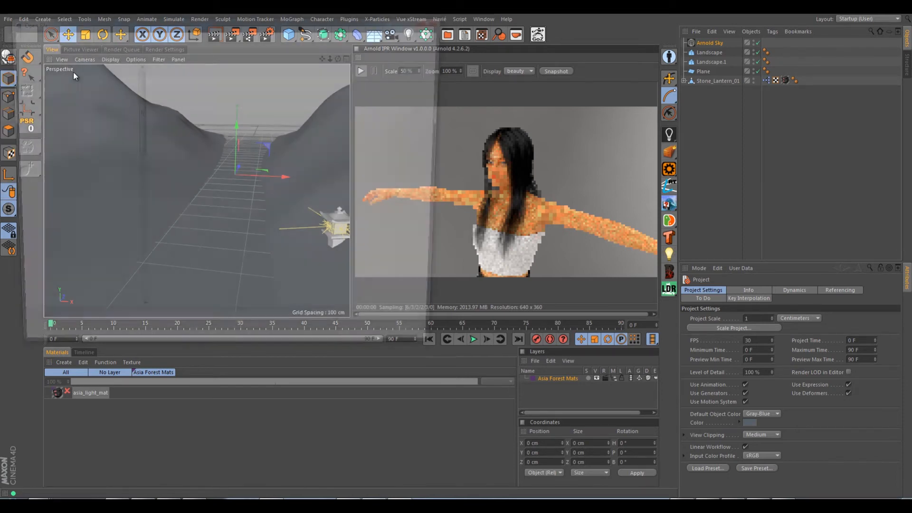
click(205, 35)
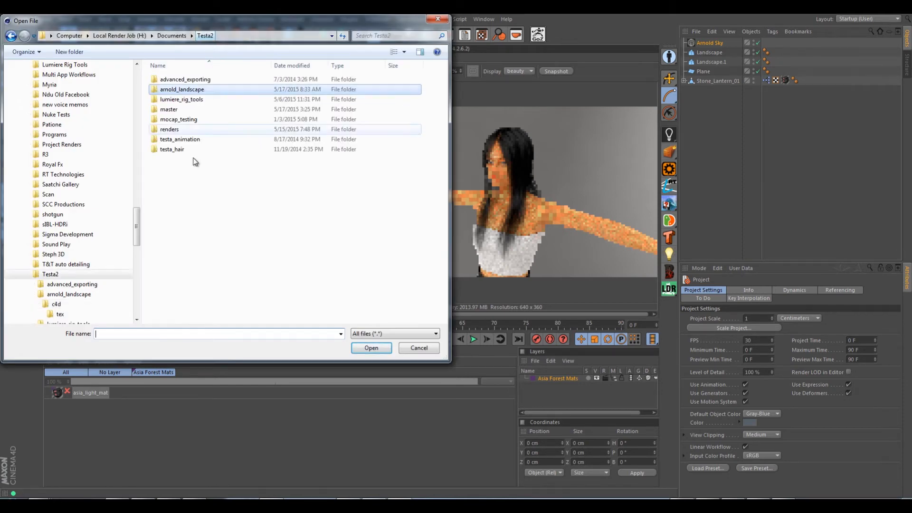
double_click(177, 110)
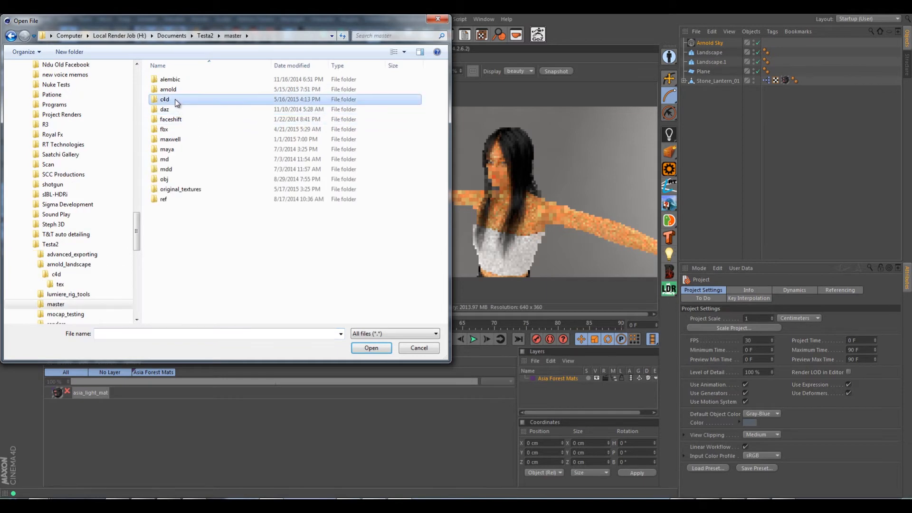
double_click(176, 100)
click(211, 160)
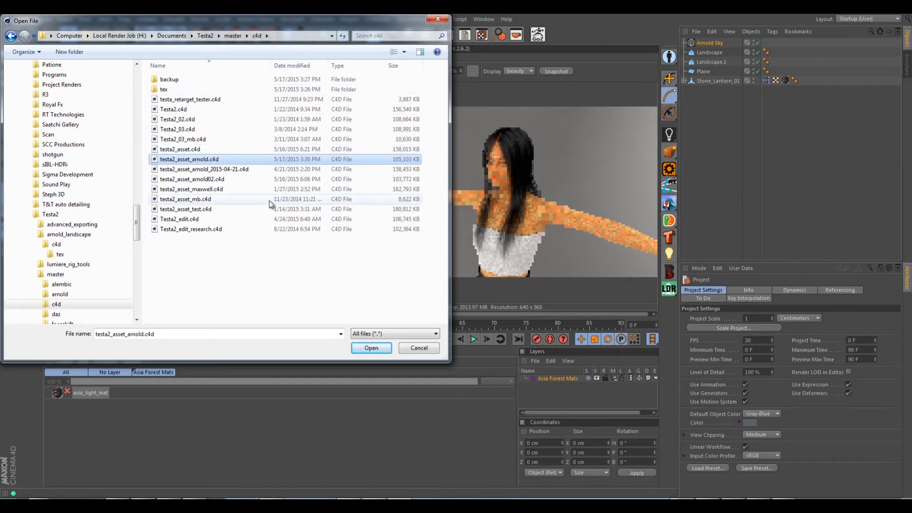
click(359, 350)
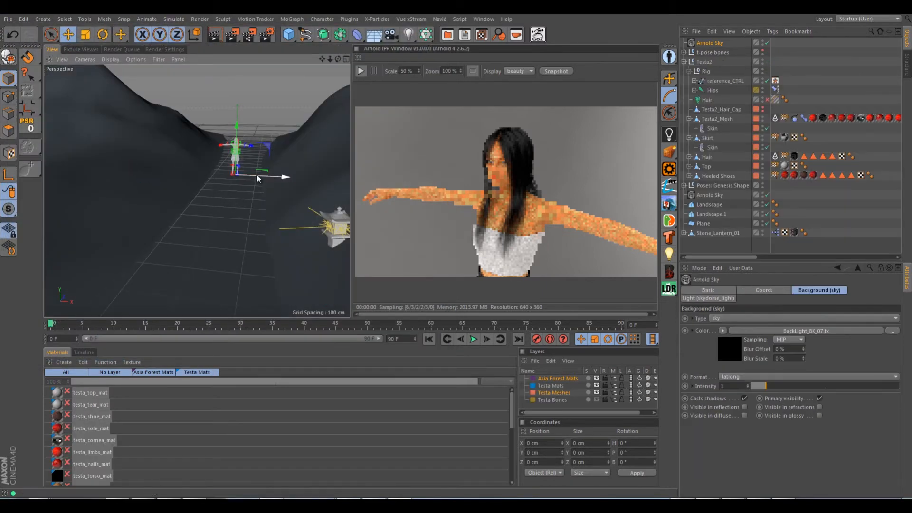
Step: Rename the Asia Forest Mats layer to Scene Mats
mouse_move(252, 190)
alt+mouse_down()
mouse_move(230, 188)
mouse_move(246, 188)
alt+mouse_up()
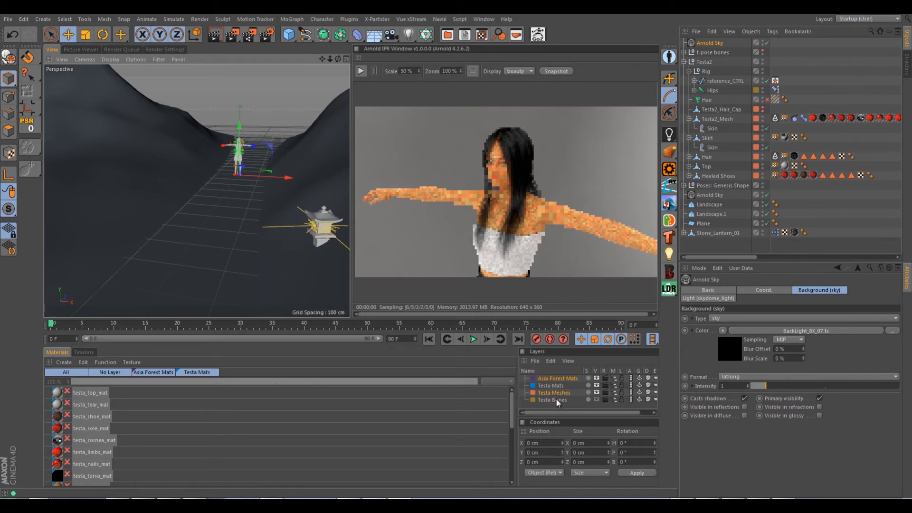
click(559, 378)
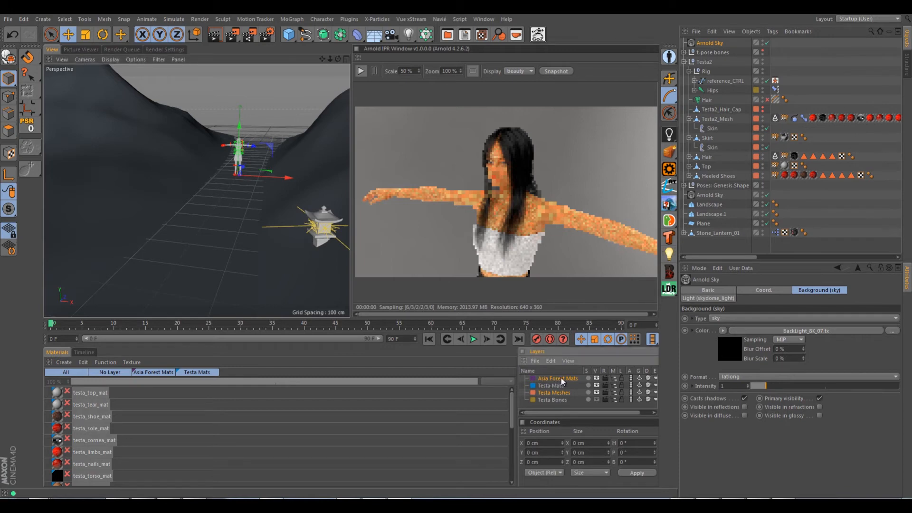
double_click(563, 378)
drag(563, 379, 467, 376)
text(Scene)
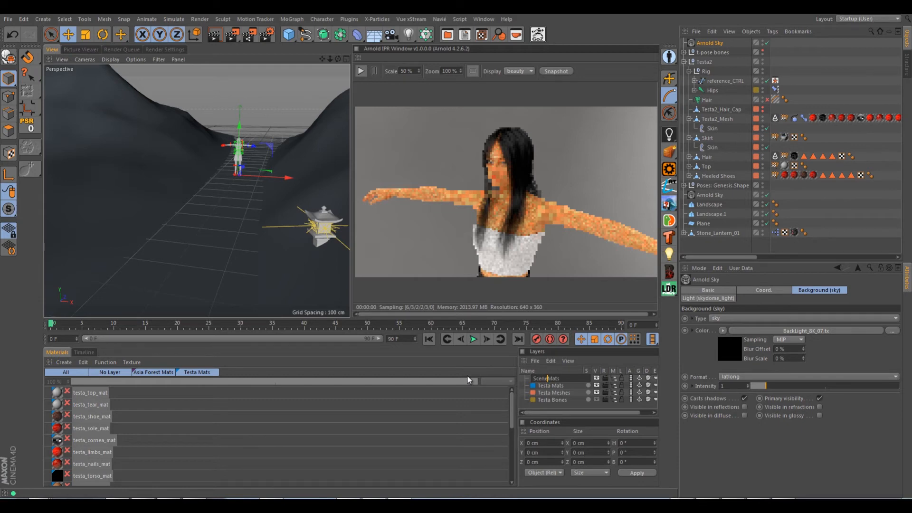
key(Return)
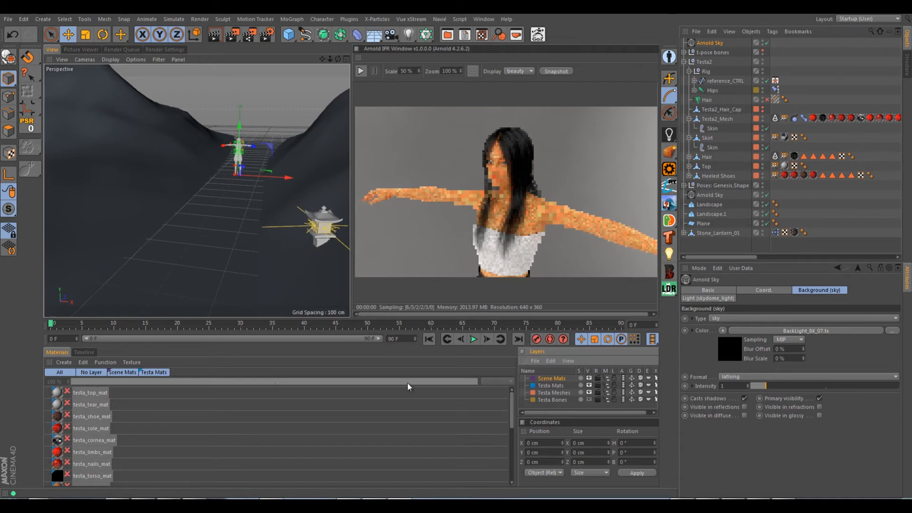
Step: Compare the materials on the Scene Mats and Testa Mats layers and examine the character's placement in the valley
click(128, 372)
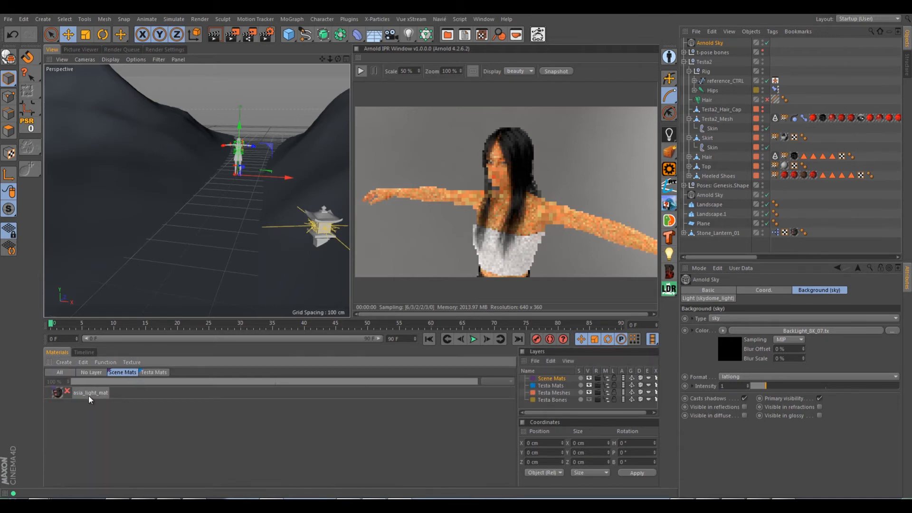
click(149, 372)
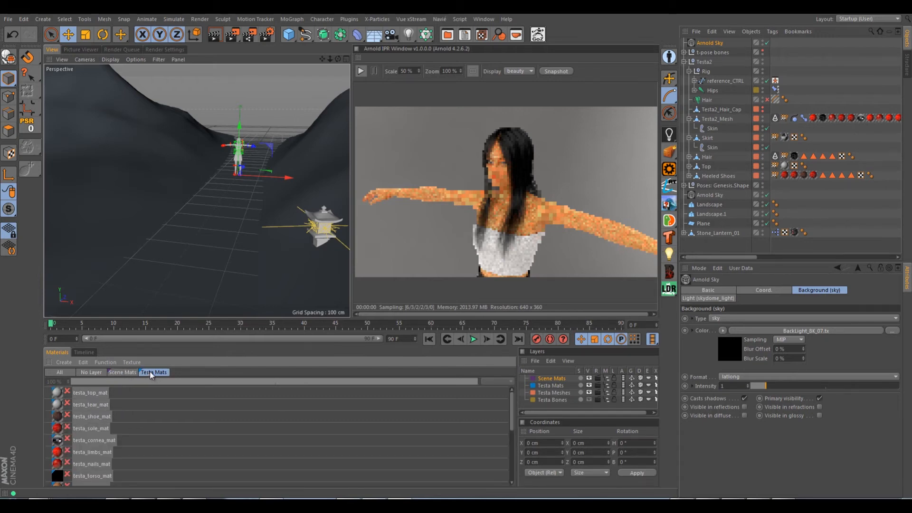
click(122, 373)
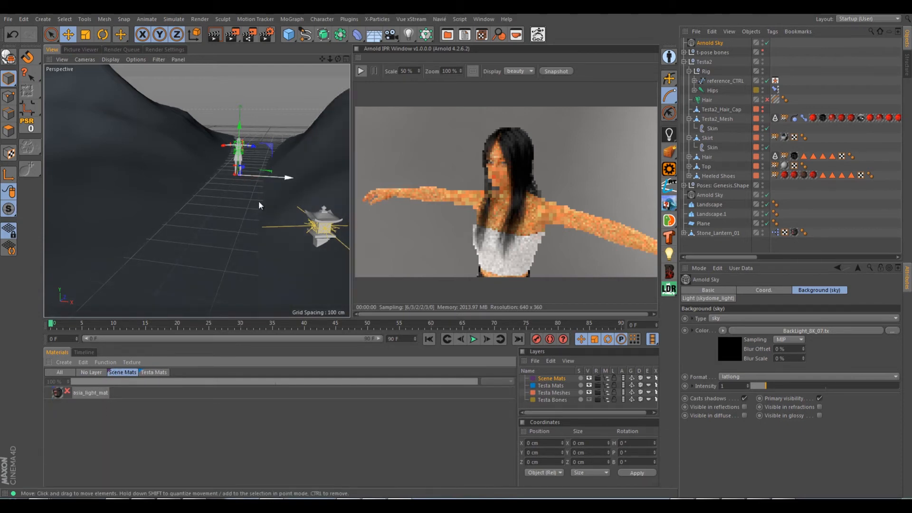
scroll(291, 198, up, 3)
alt+drag(291, 197, 277, 201)
alt+middle_drag(277, 202, 287, 221)
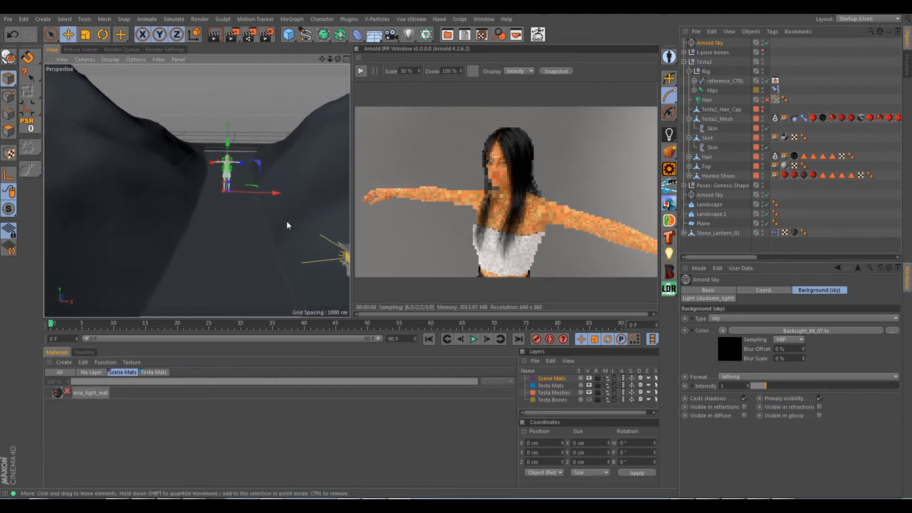
alt+drag(286, 221, 283, 240)
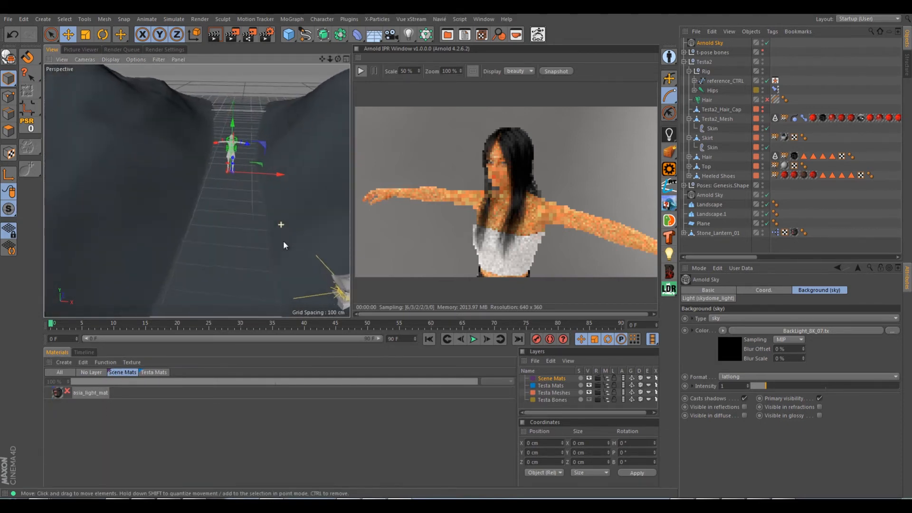
click(154, 372)
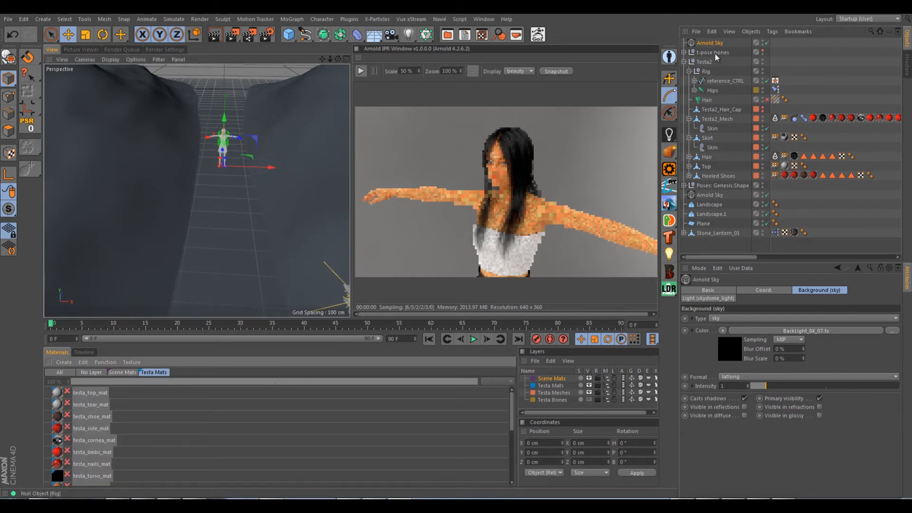
Step: Group Landscape, Landscape.1, Plane and Stone_Lantern_01 under a null named Landscape
click(685, 61)
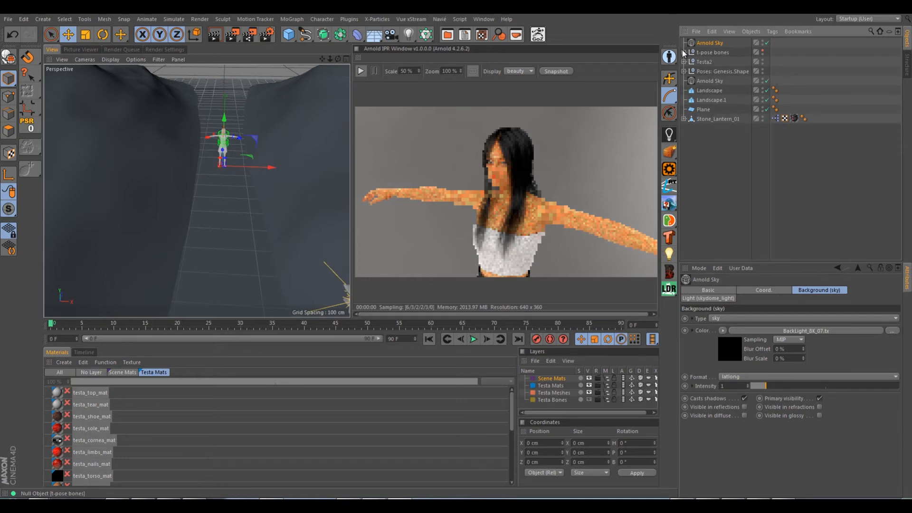
click(725, 72)
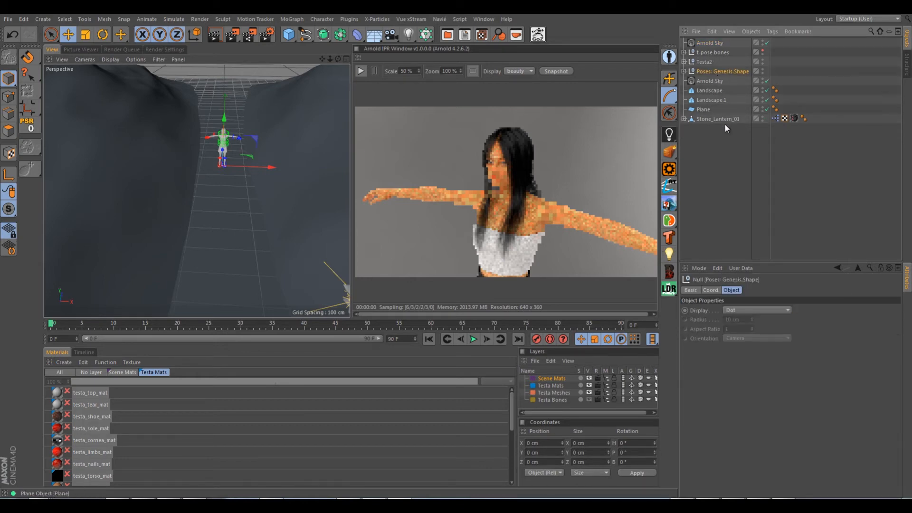
click(709, 90)
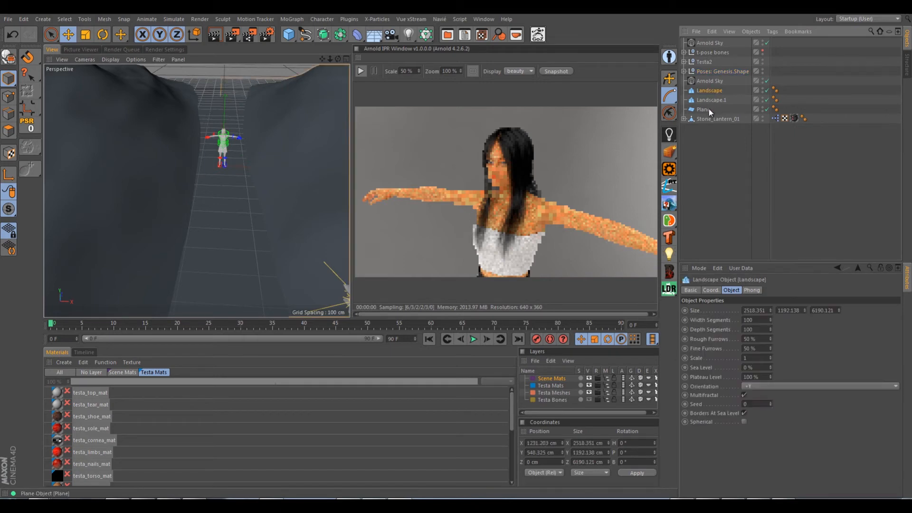
shift+click(716, 118)
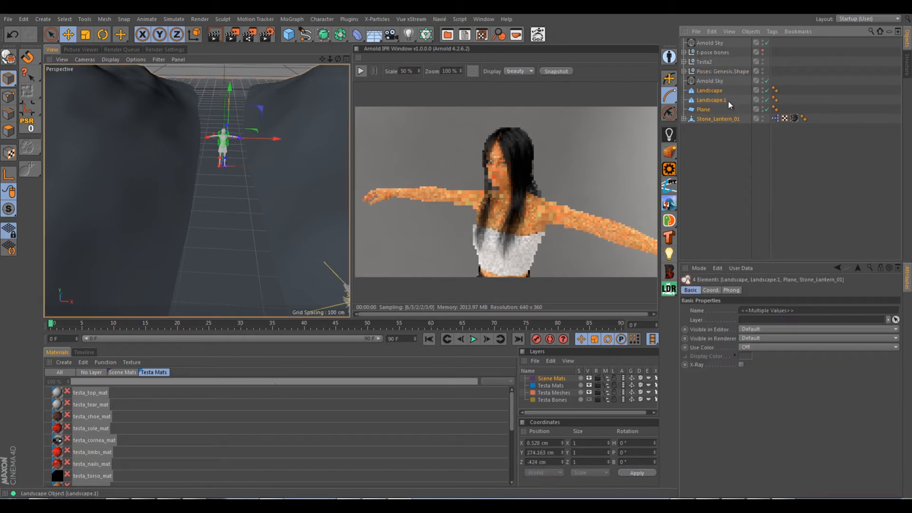
key(alt+g)
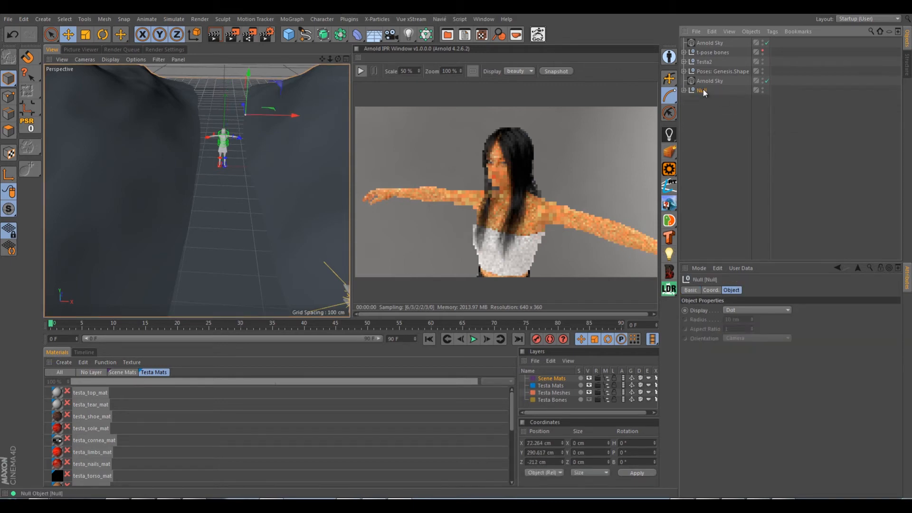
double_click(703, 91)
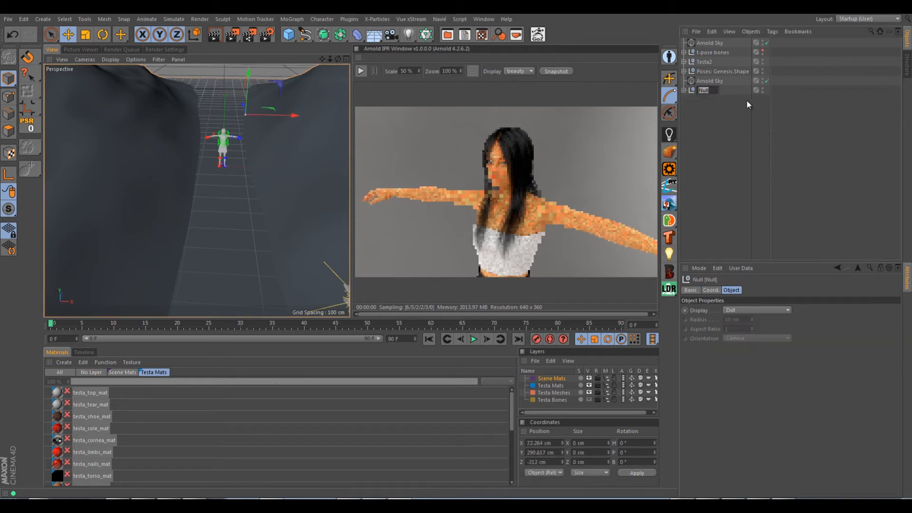
text(Land)
text(scape)
key(Return)
Step: Move the landscape scene's Arnold Sky directly below the first Arnold Sky and delete the t-pose bones null
click(711, 80)
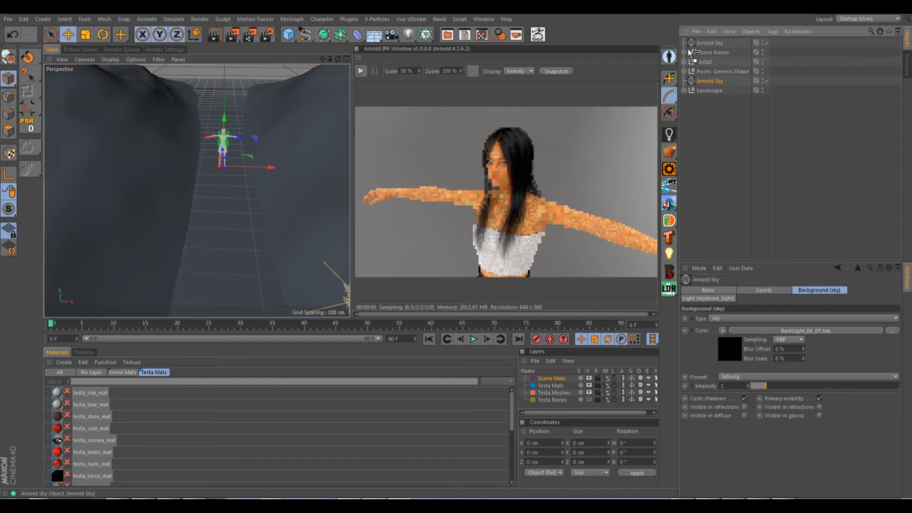
drag(702, 41, 698, 47)
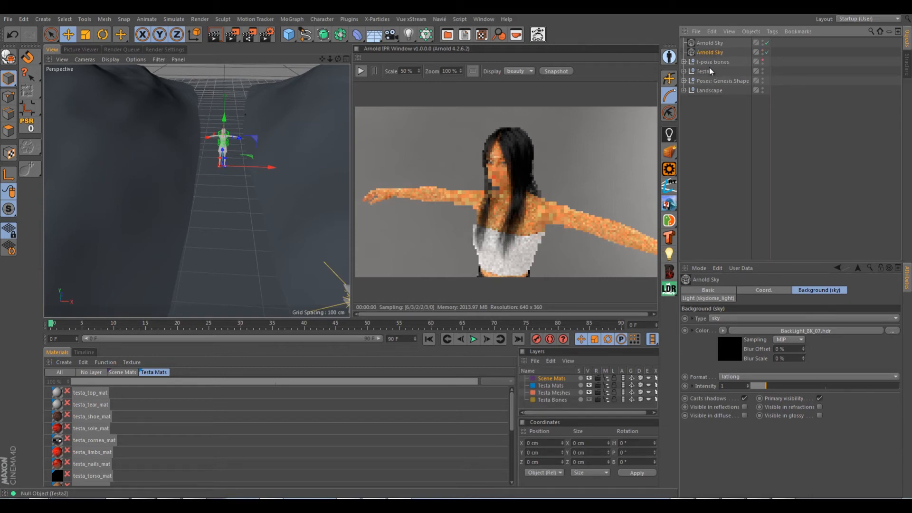
click(710, 63)
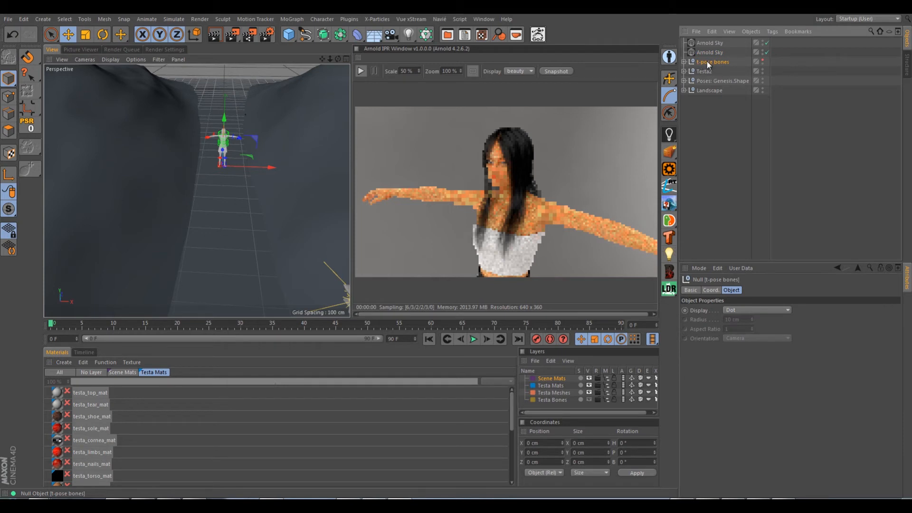
key(Delete)
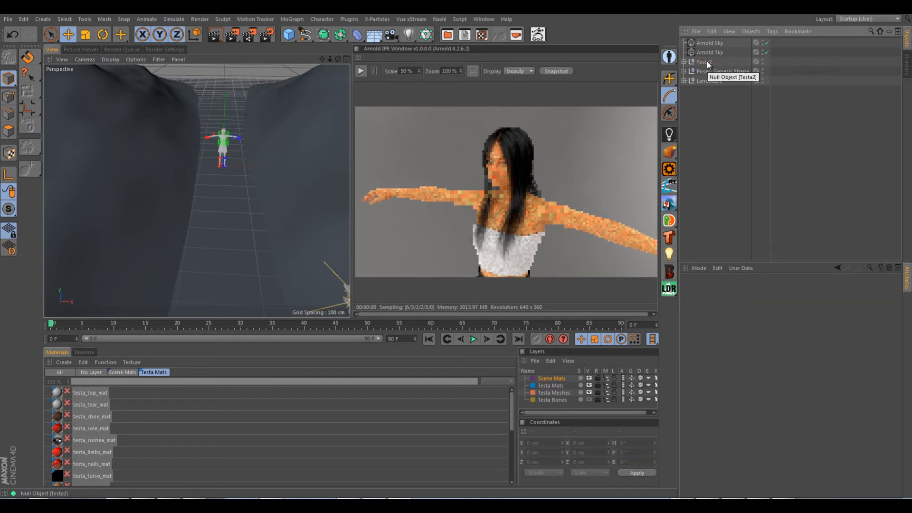
Step: Nest the Poses: Genesis.Shape null inside the Testa2 null and collapse the Testa2 hierarchy
click(707, 61)
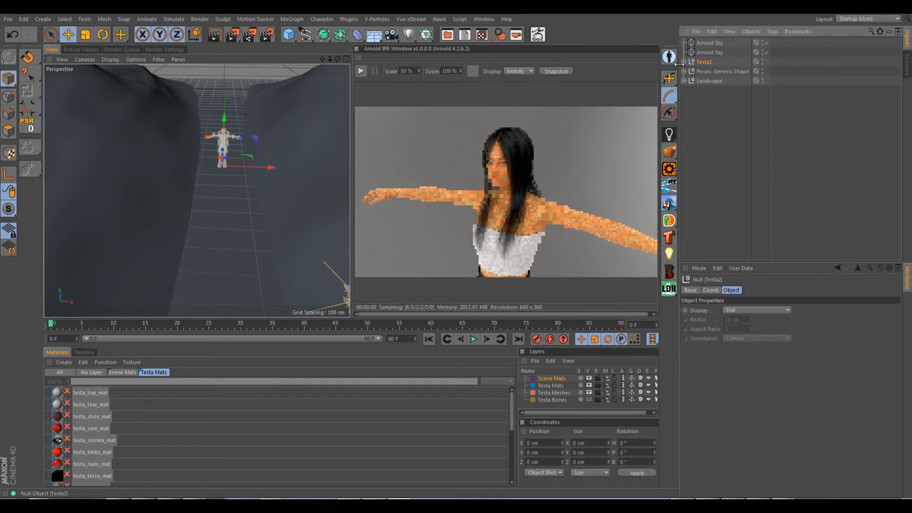
click(705, 72)
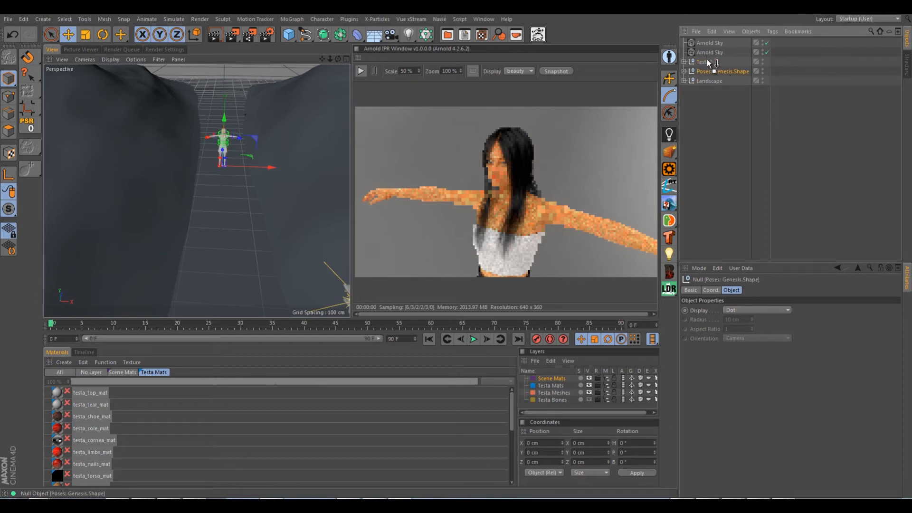
drag(707, 58, 706, 60)
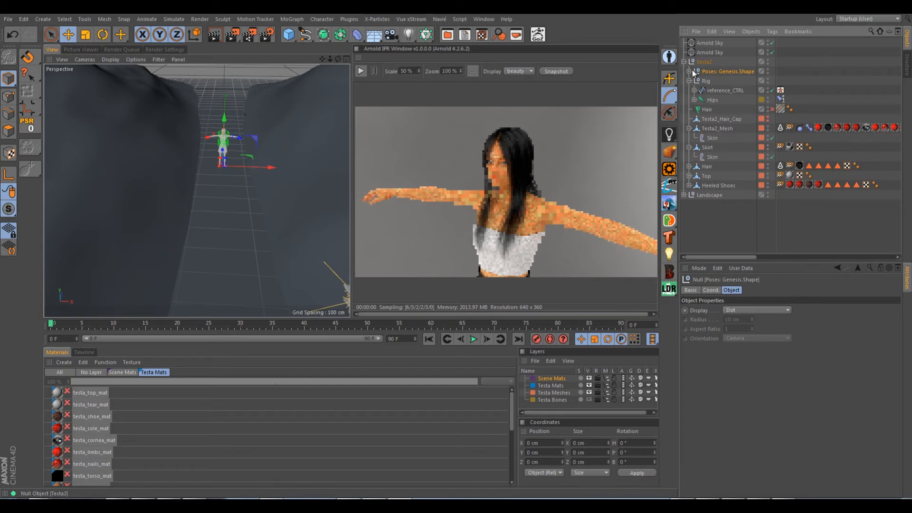
click(684, 61)
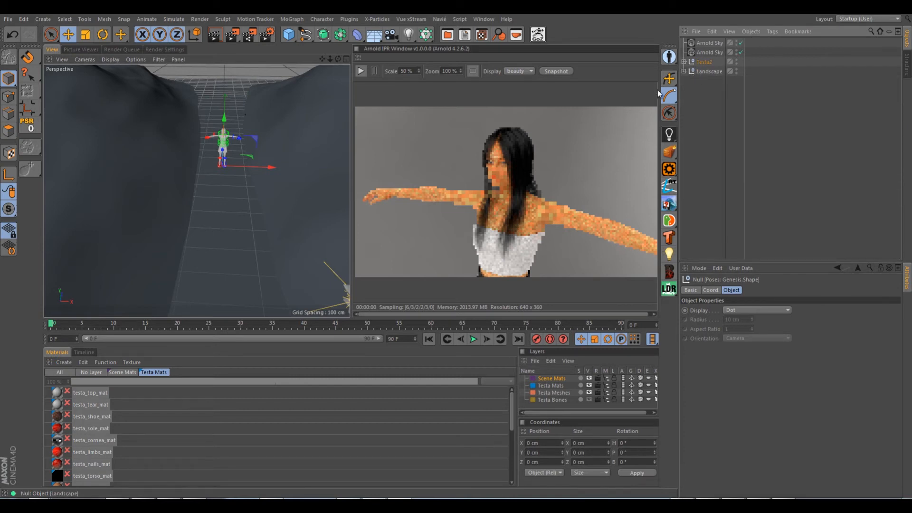
Step: Start the Arnold IPR preview with the character framed in the valley and set the scene's renderer to Arnold Renderer
alt+drag(252, 173, 323, 76)
click(361, 71)
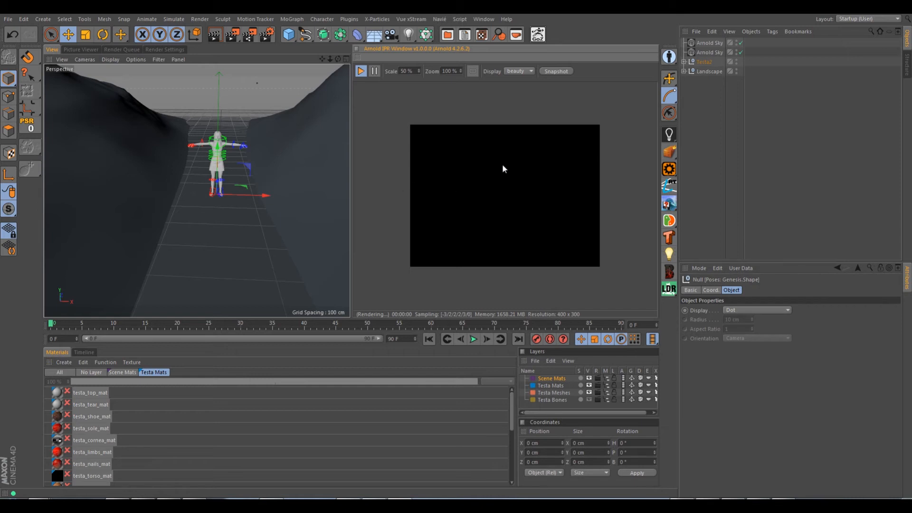
click(164, 49)
click(90, 70)
click(111, 126)
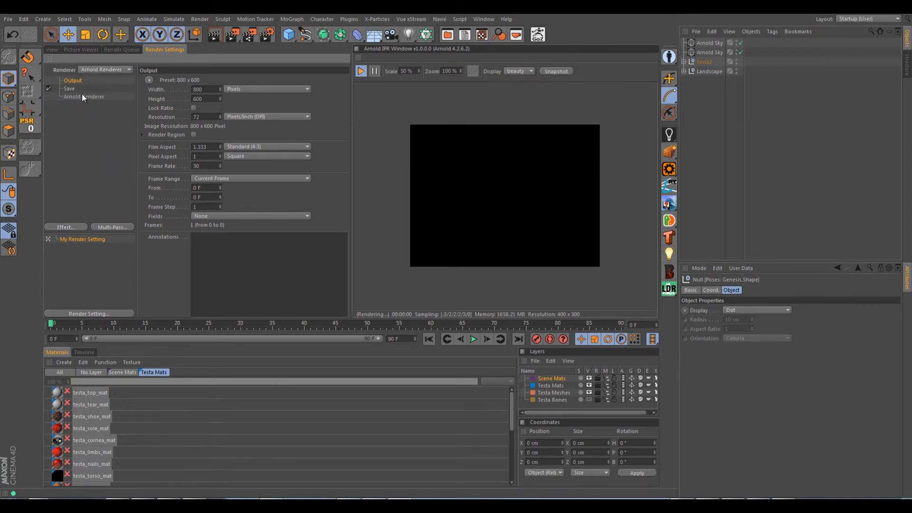
Step: Set the render output size to 1280 x 720 pixels
click(82, 95)
click(85, 81)
double_click(199, 89)
text(1280)
key(Tab)
text(720)
key(Return)
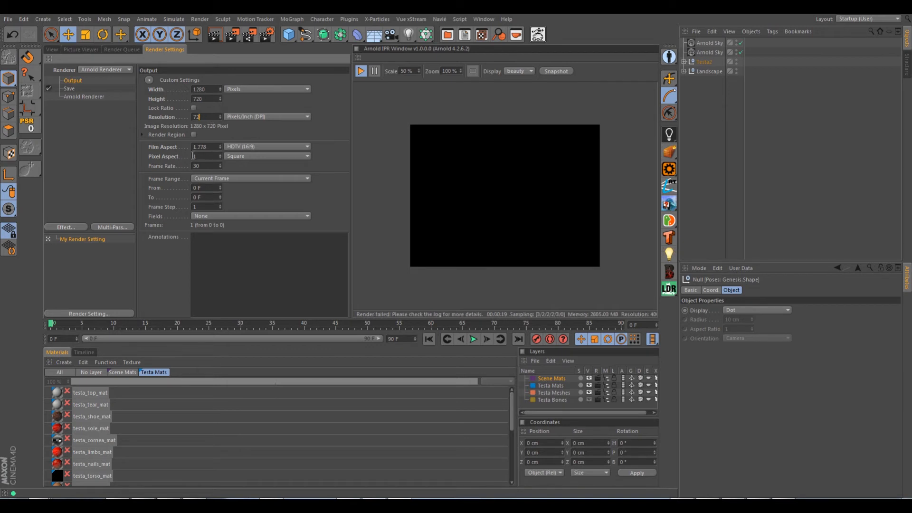
Step: Set both the render output frame rate and the project FPS to 24
double_click(211, 165)
text(24)
key(Tab)
click(48, 49)
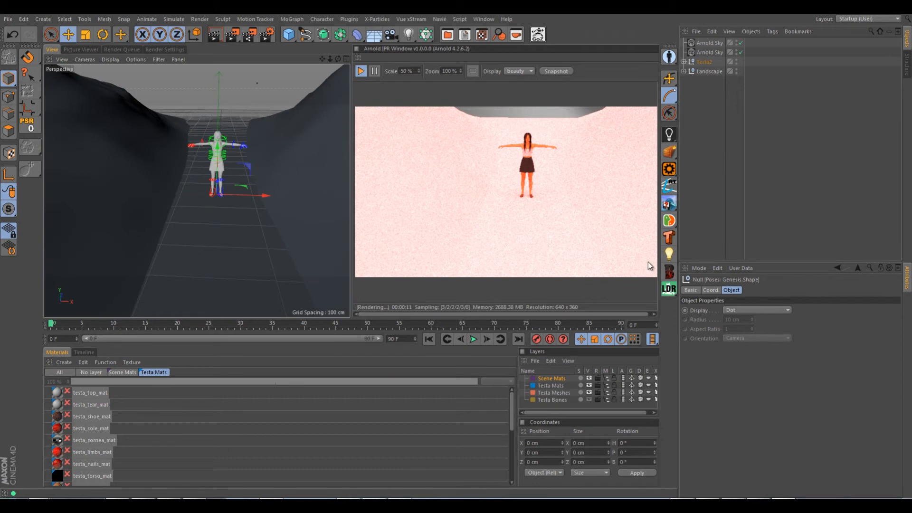
key(ctrl+d)
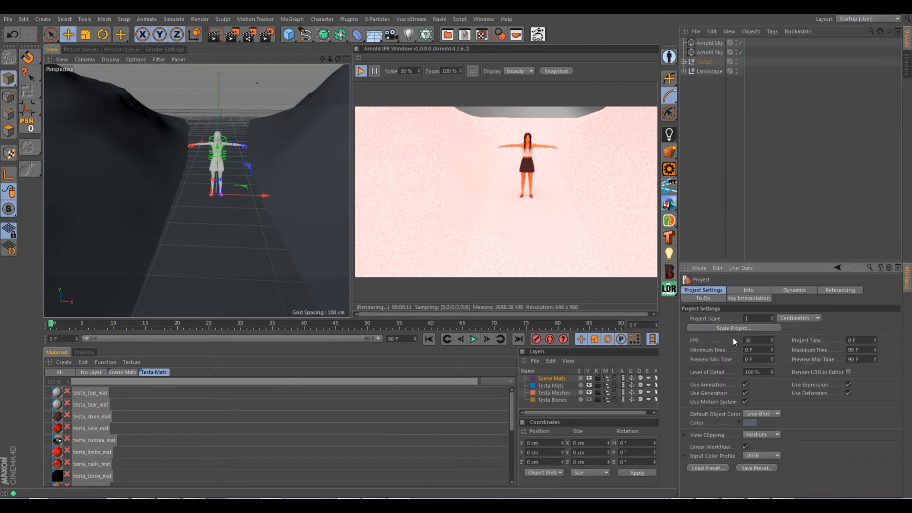
click(749, 341)
text(24)
key(Return)
click(150, 47)
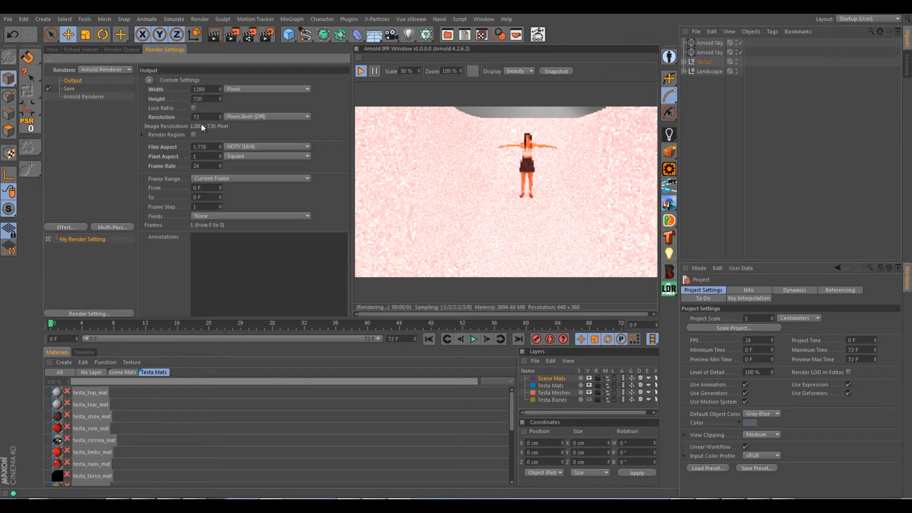
click(56, 49)
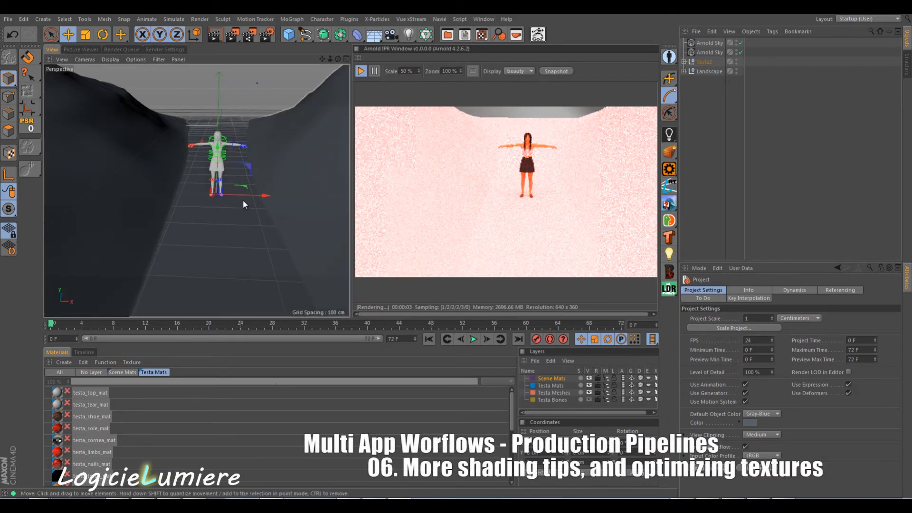
Step: Reframe the character from a slight angle and inspect the background settings of both Arnold Sky objects
alt+drag(243, 200, 244, 221)
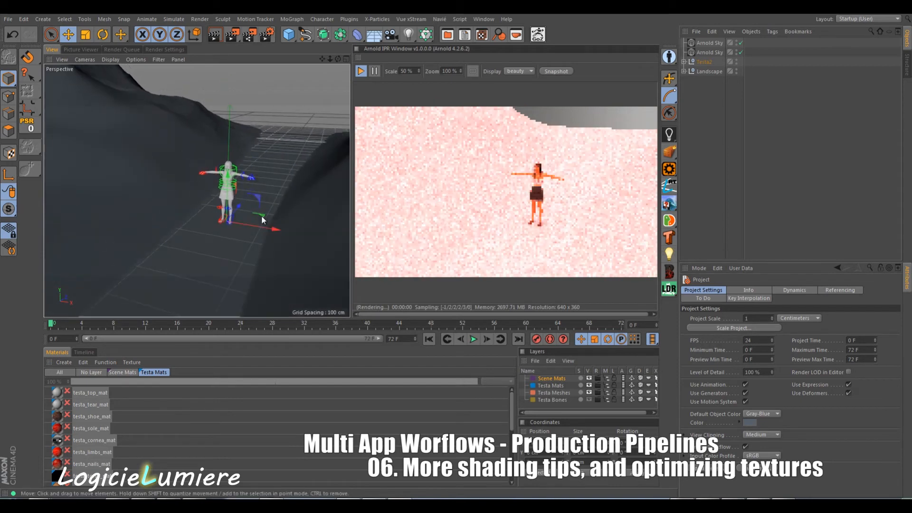
alt+drag(270, 187, 217, 263)
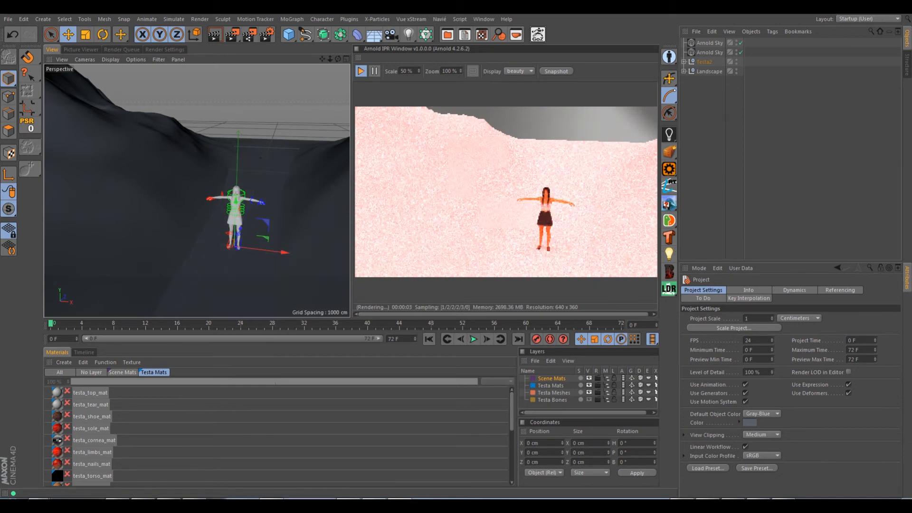
click(712, 44)
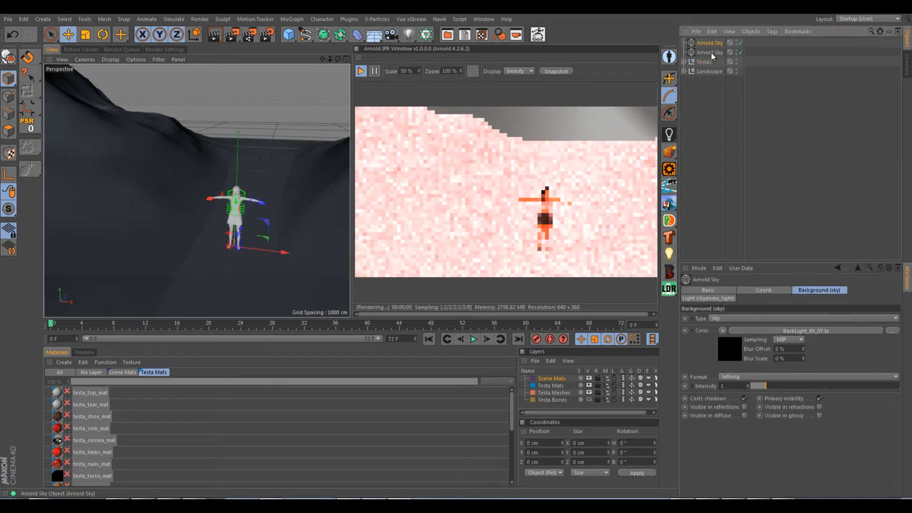
click(706, 51)
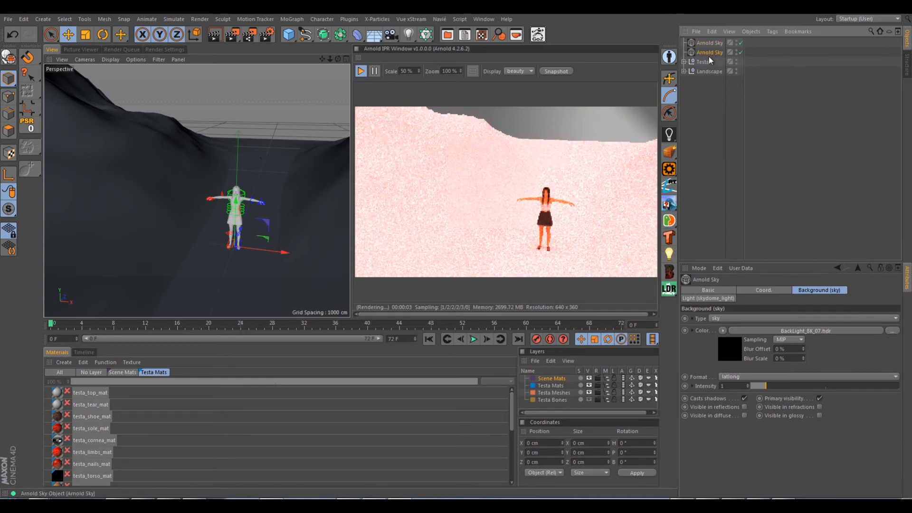
Step: Delete the Arnold Sky using the backlight .hdr and set the remaining sky's color texture to 1928 Dusk Sun.hdr from the tex folder
key(Delete)
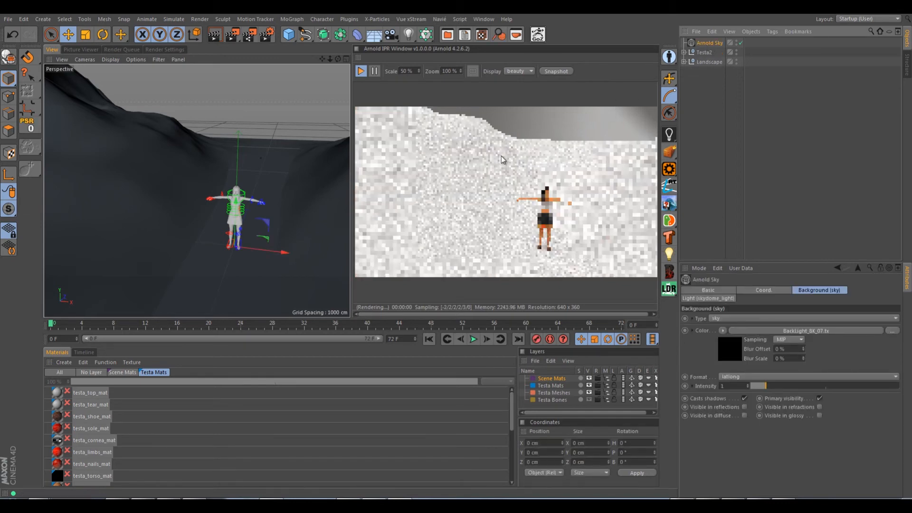
alt+drag(286, 225, 284, 216)
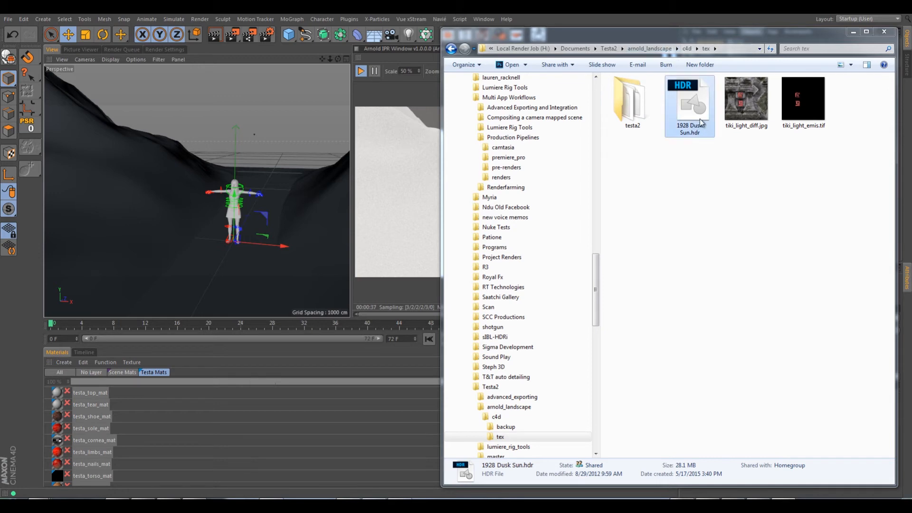
drag(617, 39, 911, 95)
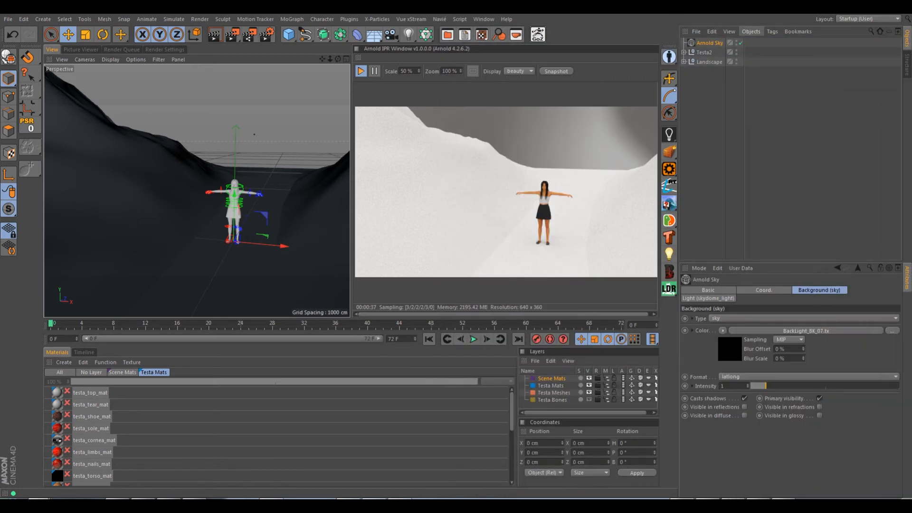
drag(911, 280, 796, 332)
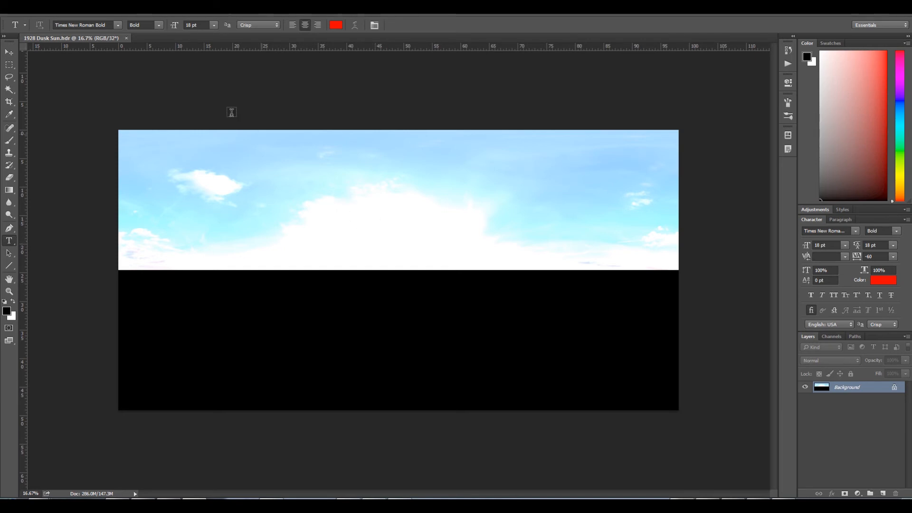
Step: Check the pixel dimensions of 1928 Dusk Sun.hdr in Photoshop without resizing the image
click(148, 15)
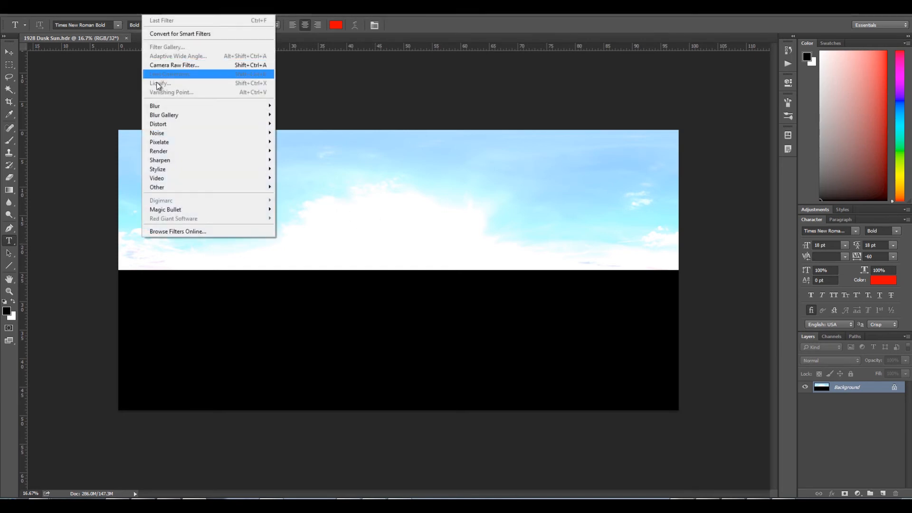
click(85, 12)
mouse_move(62, 12)
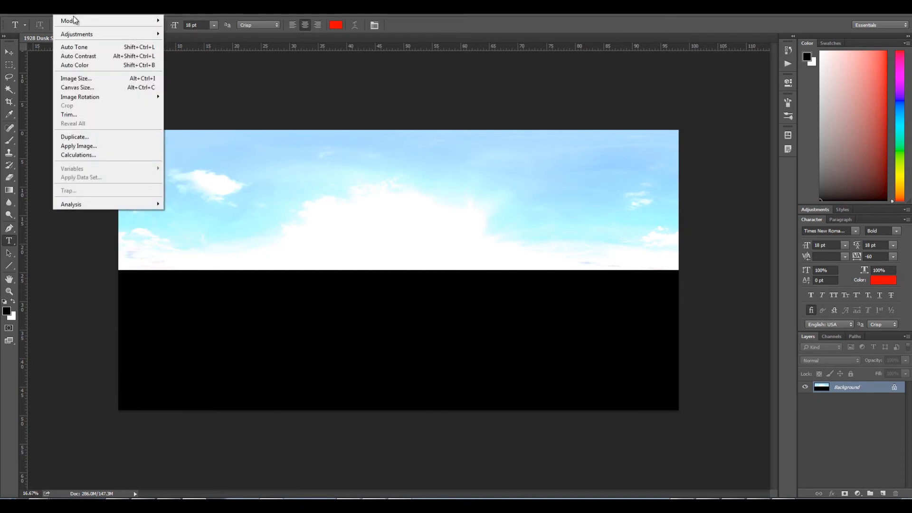
click(113, 80)
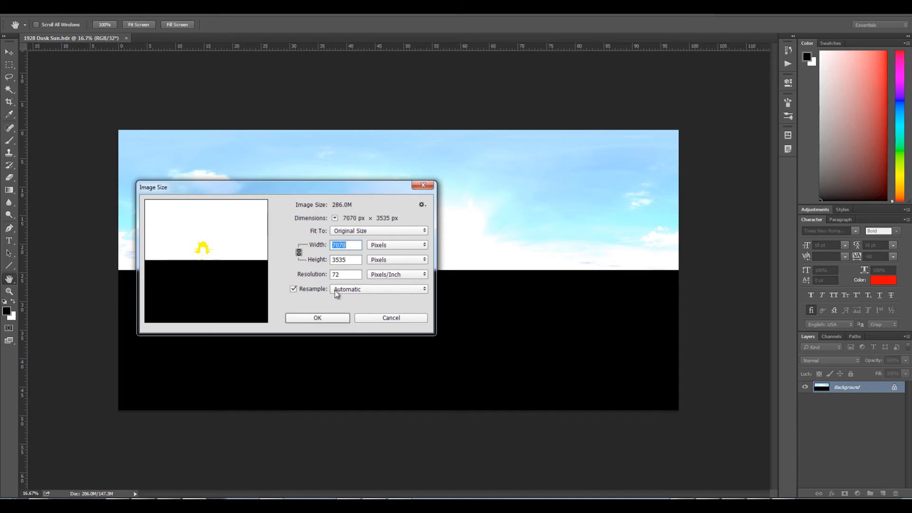
click(389, 319)
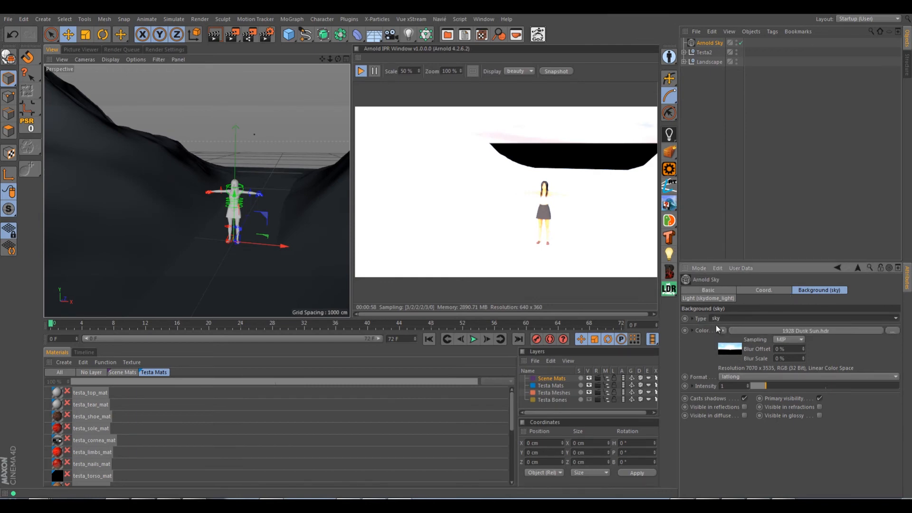
Step: Set the Arnold Sky's skydome light resolution to 7070, matching the HDR image's width
click(720, 300)
double_click(762, 330)
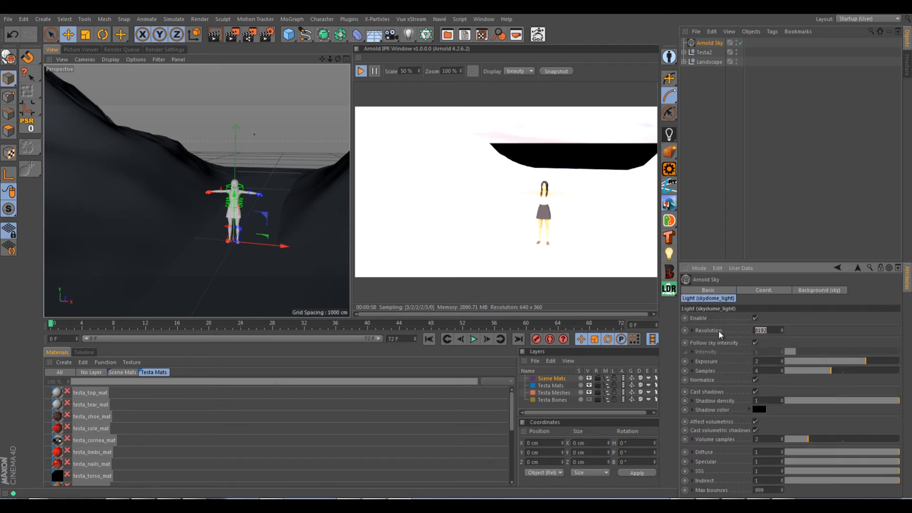
text(7070)
click(765, 360)
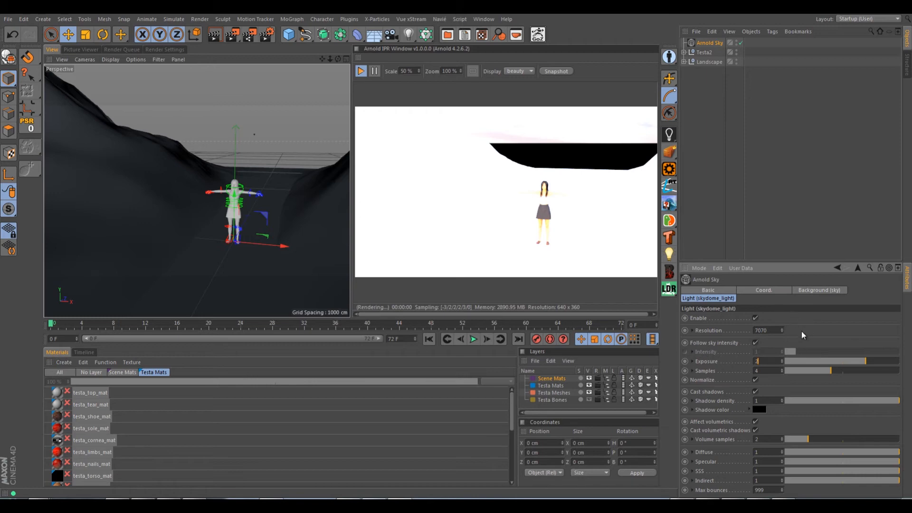
Step: Lower the Arnold Sky's background intensity to 0.52 and check the character and sky in the IPR preview
click(823, 290)
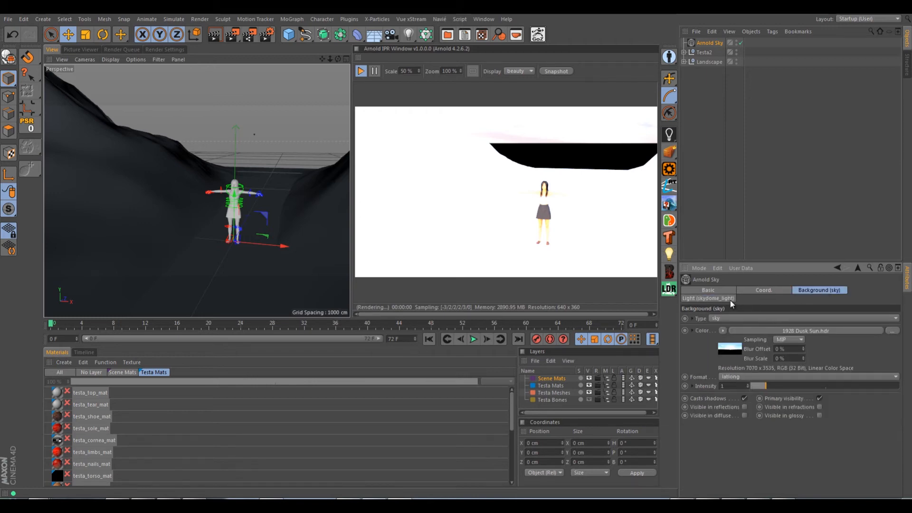
drag(762, 385, 759, 386)
click(710, 299)
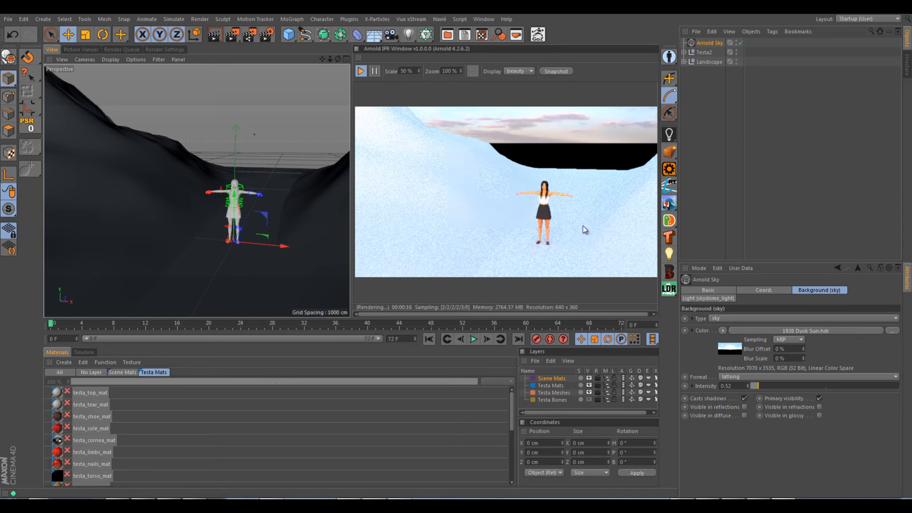
click(582, 190)
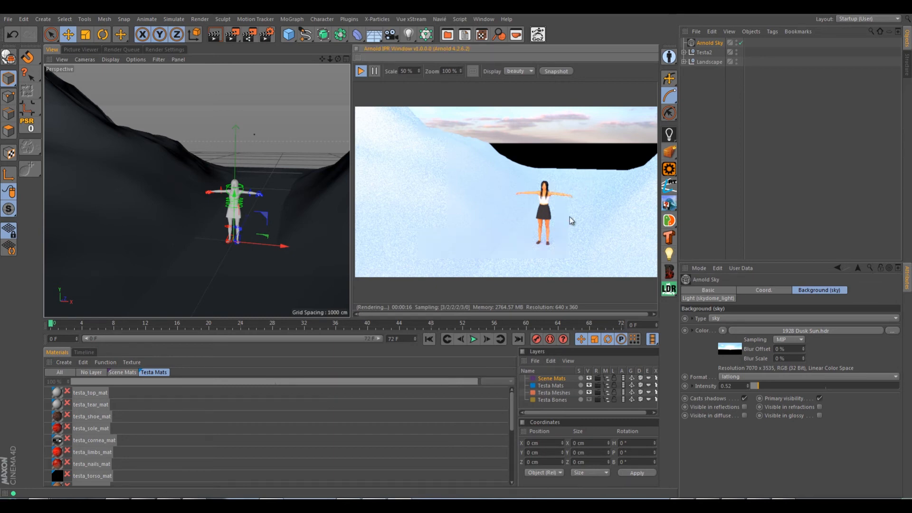
Step: Set the Arnold Sky's background intensity to 0.05 for a dusk look around the character
alt+drag(257, 217, 246, 219)
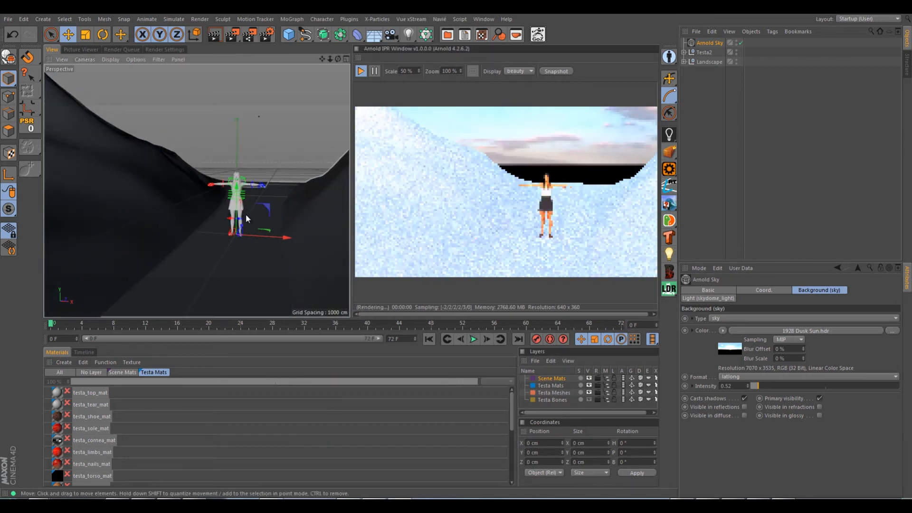
alt+right_drag(246, 218, 264, 234)
alt+drag(264, 235, 254, 240)
alt+right_drag(254, 241, 259, 247)
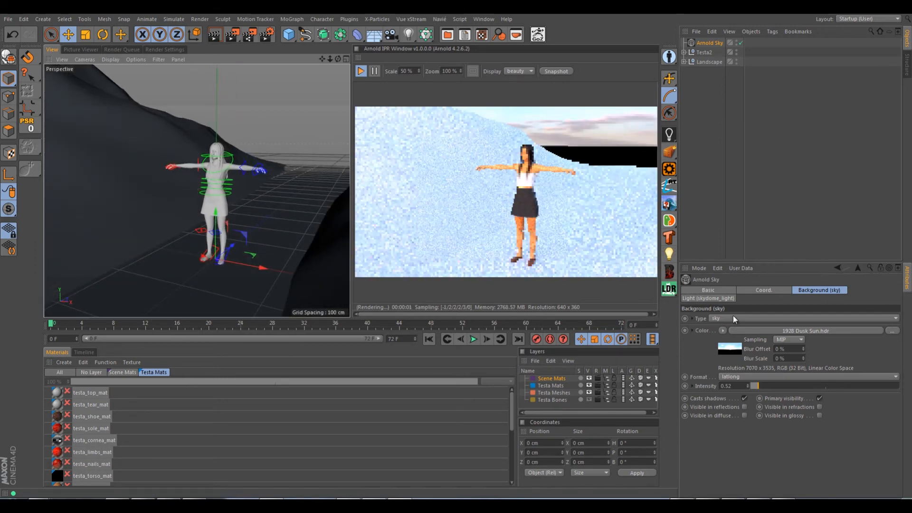
drag(734, 386, 727, 385)
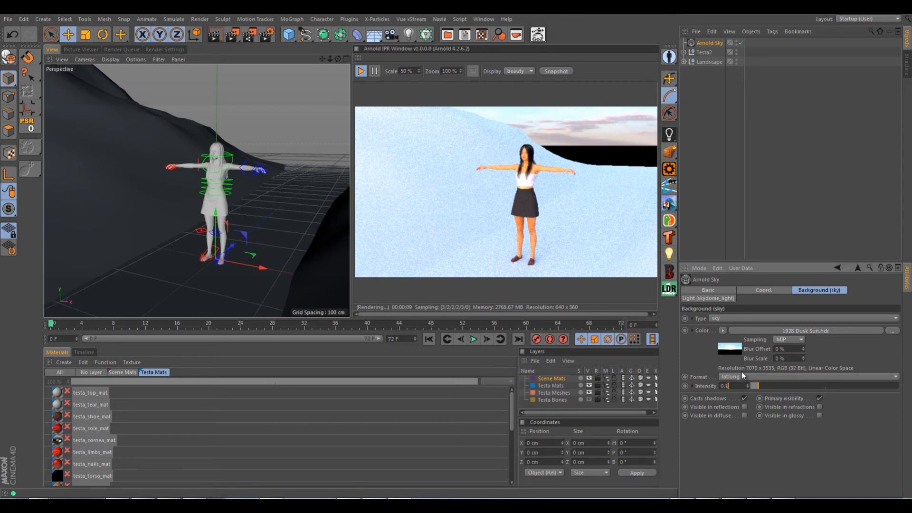
key(Return)
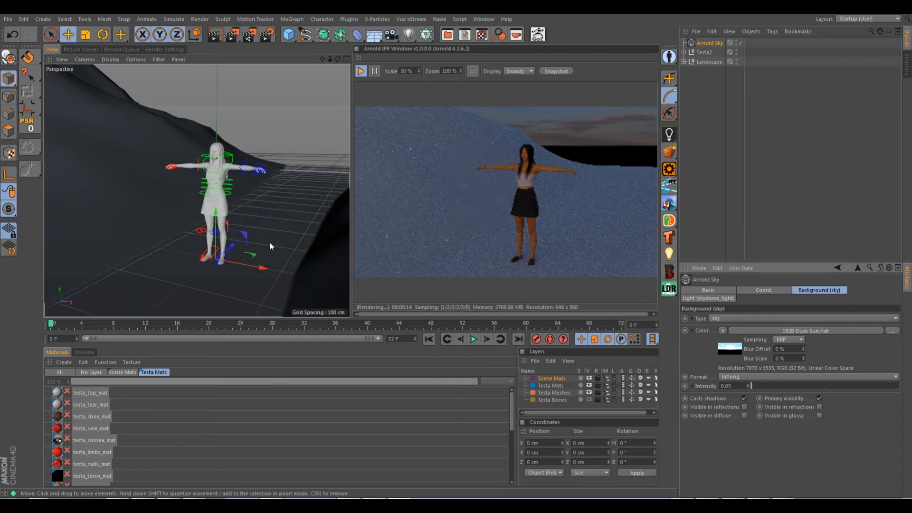
Step: Select Stone_Lantern_01 in the Landscape group and move it along the world axes to stand beside the character, about X 45 cm, Z 308 cm
alt+drag(243, 244, 264, 209)
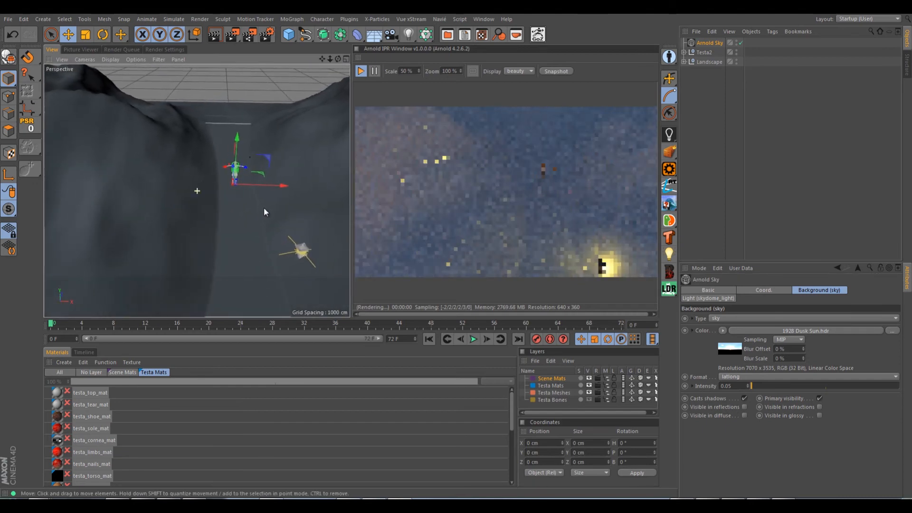
click(684, 62)
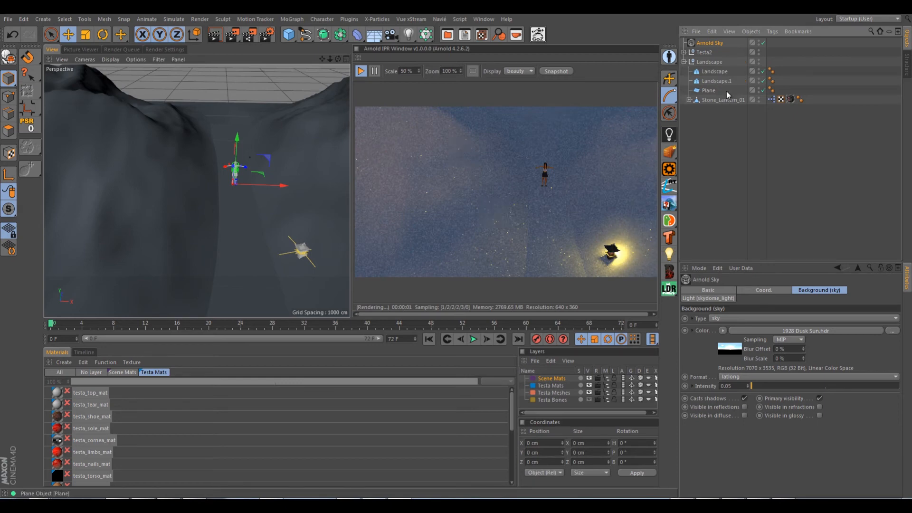
click(714, 100)
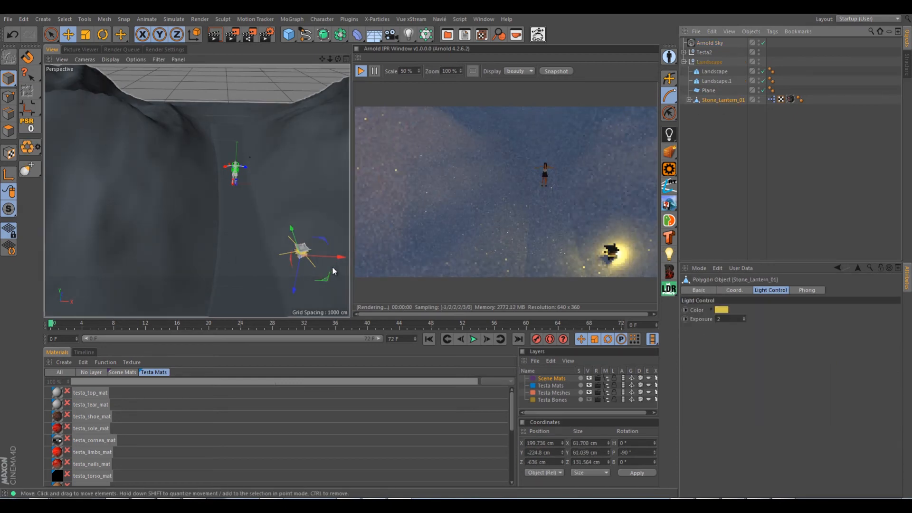
alt+drag(310, 258, 221, 158)
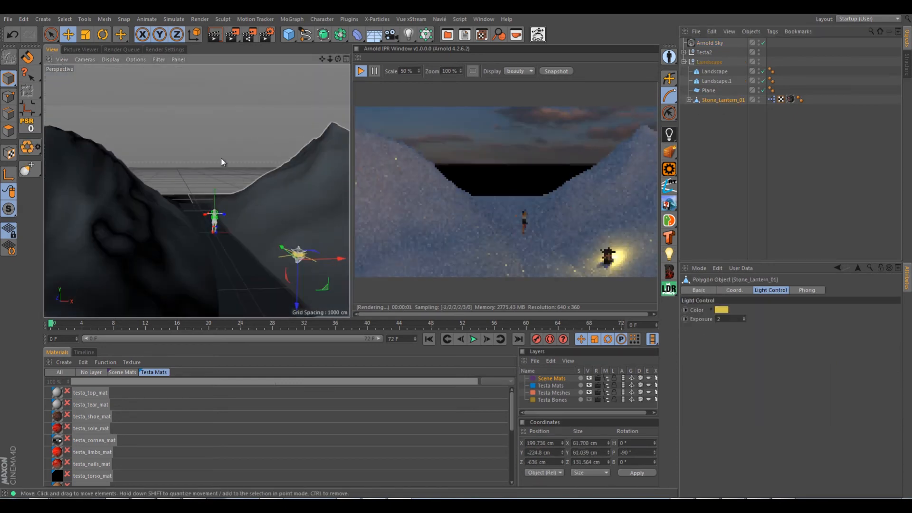
click(197, 35)
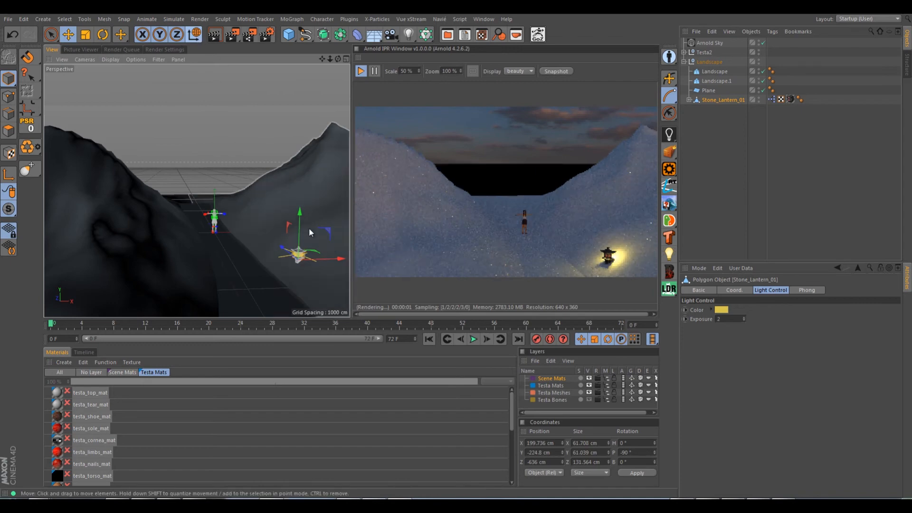
alt+drag(316, 231, 295, 271)
alt+drag(228, 195, 146, 127)
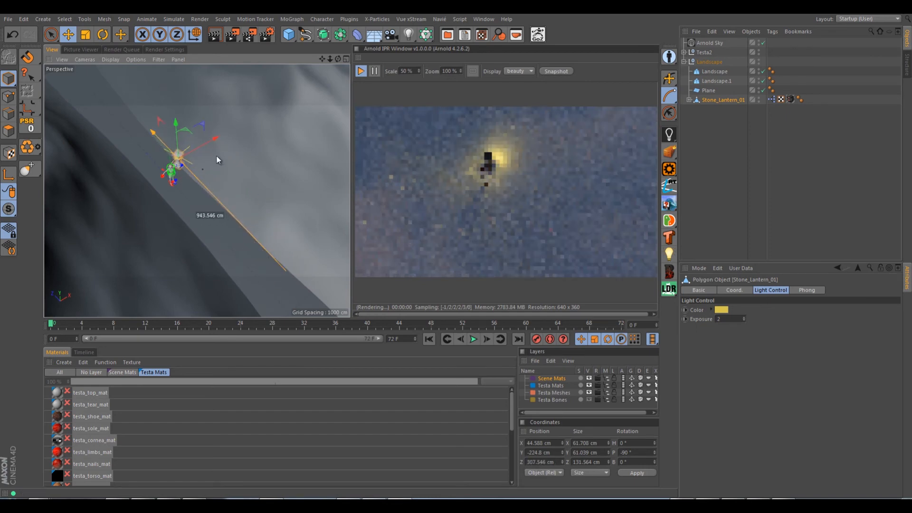
Step: Rotate the stone lantern about 18 degrees around its vertical axis
alt+drag(207, 177, 145, 116)
scroll(210, 177, up, 2)
scroll(207, 181, up, 6)
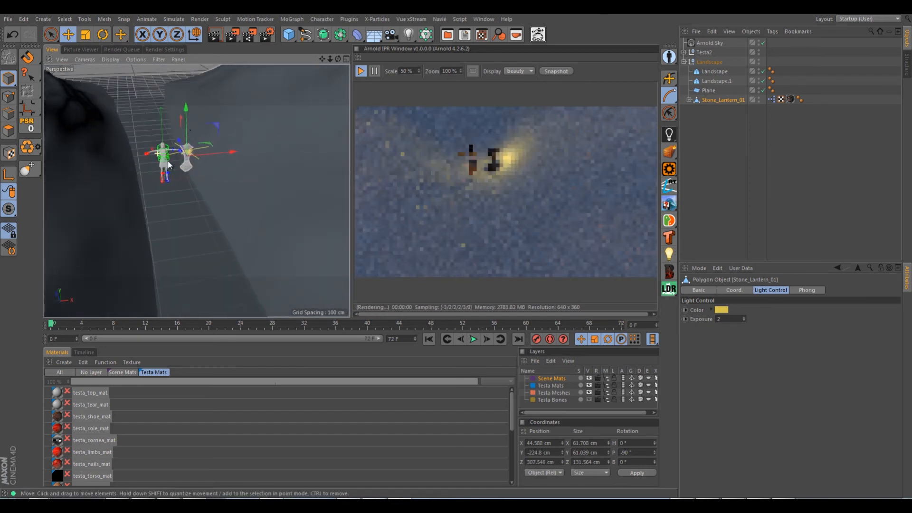
alt+drag(162, 165, 146, 149)
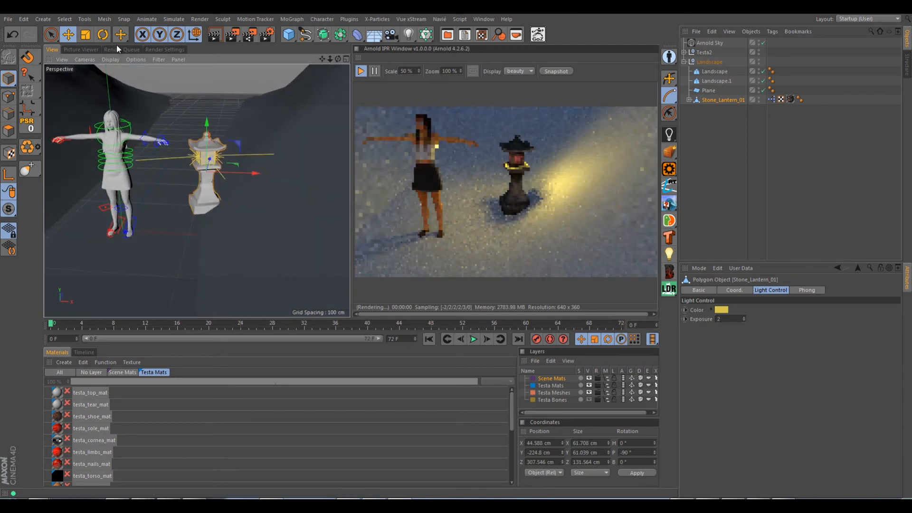
click(102, 34)
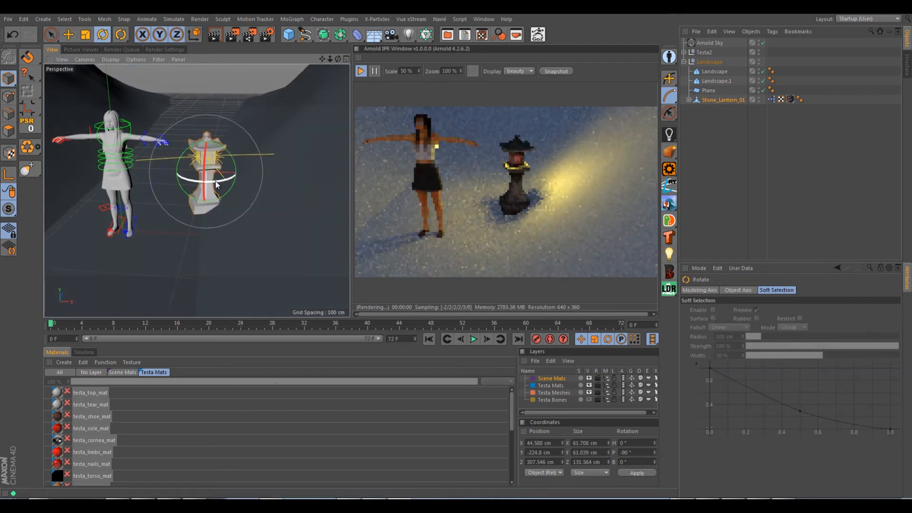
drag(215, 184, 235, 202)
scroll(223, 182, up, 6)
Step: Lower the stone lantern by about 1.7 cm and frame it closely in the preview
click(70, 35)
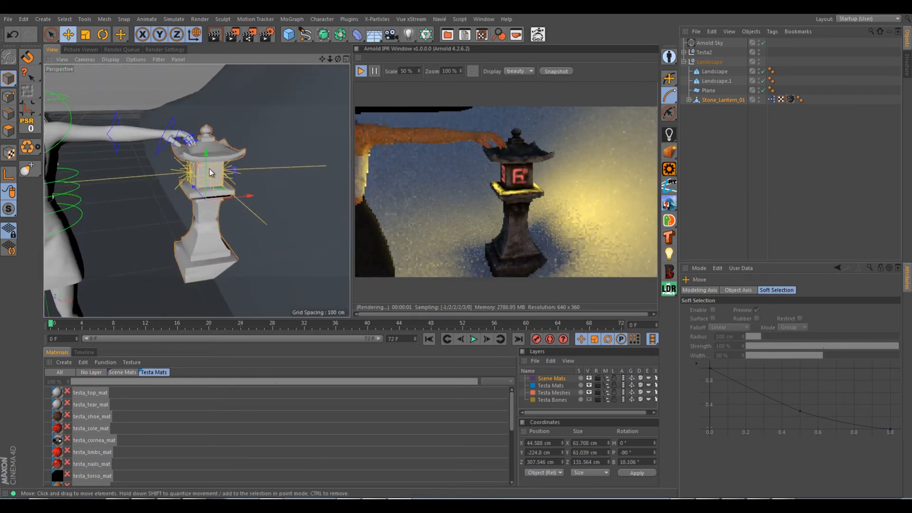
drag(209, 168, 208, 159)
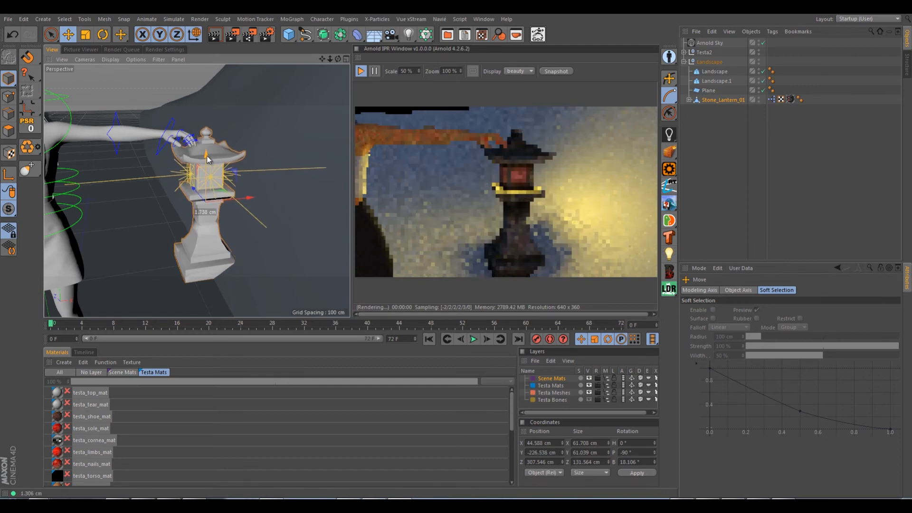
alt+drag(201, 213, 207, 200)
scroll(208, 201, up, 3)
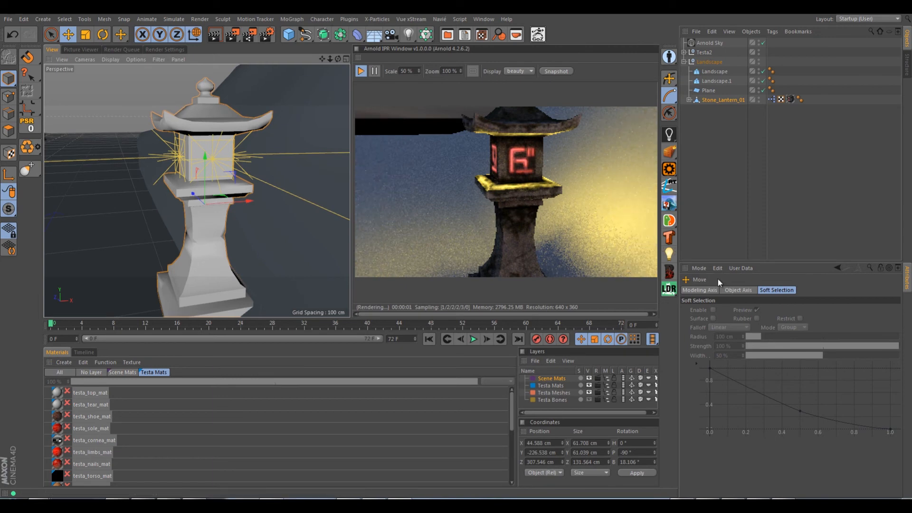
Step: Look up the lantern's emission texture, tiki_light_emis.tif, in the project's tex folder
drag(911, 106, 568, 81)
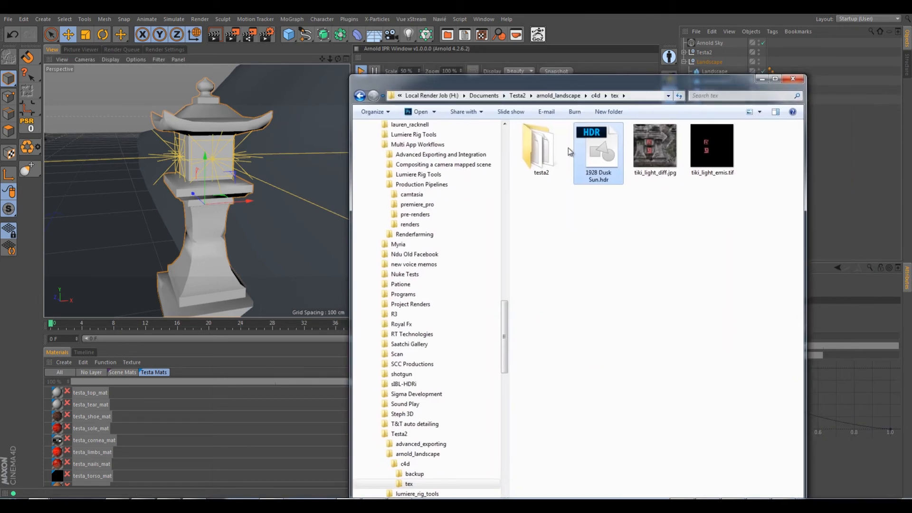
click(713, 151)
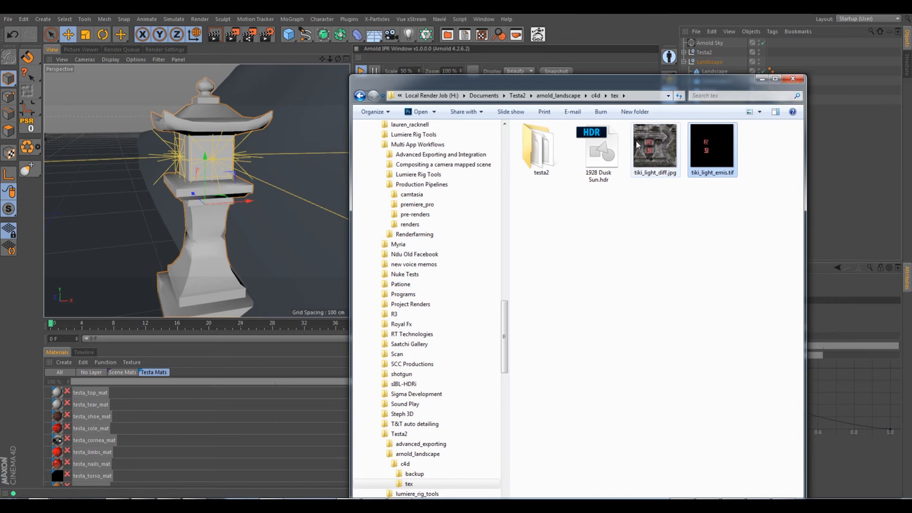
drag(624, 83, 911, 107)
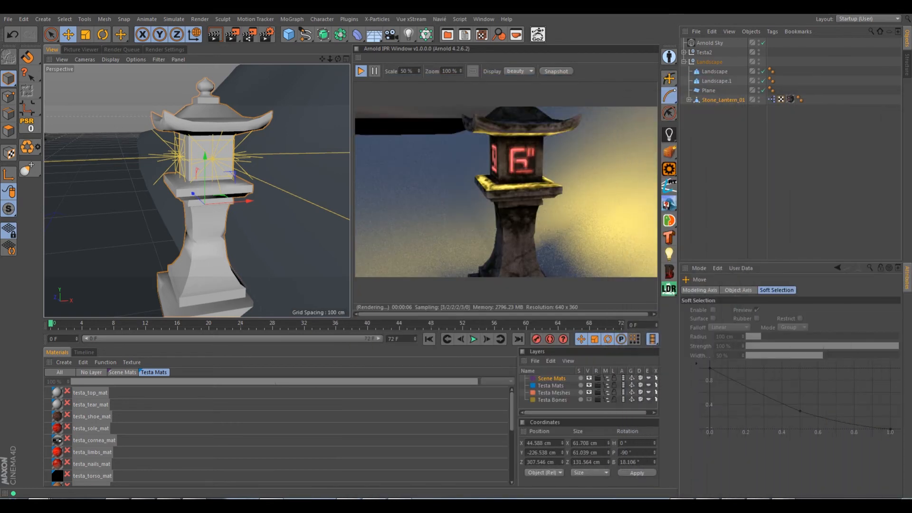
Step: Disable all four Arnold lantern lights under Stone_Lantern_01 to isolate the glow of its emissive texture
click(689, 99)
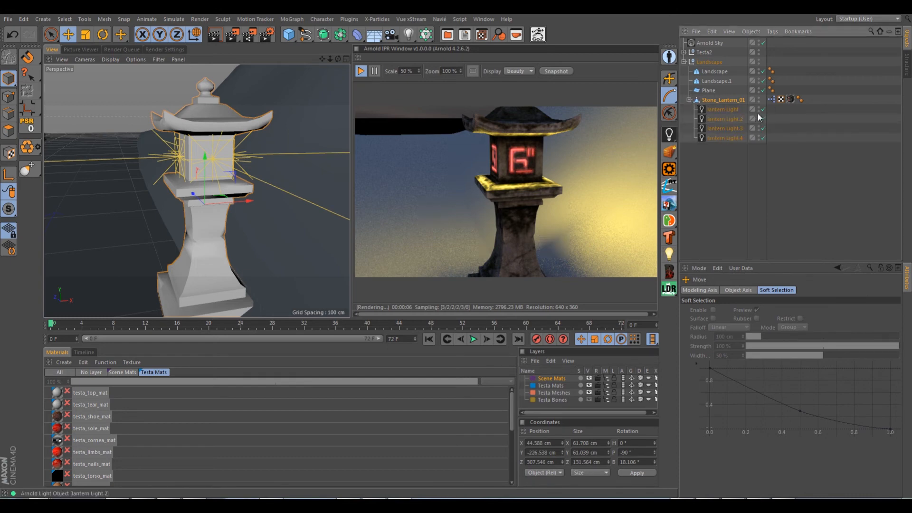
click(722, 110)
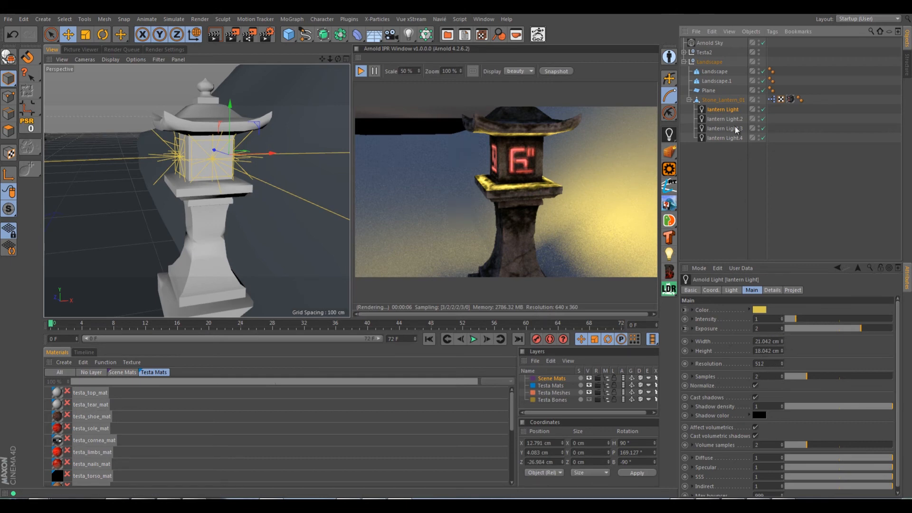
click(763, 109)
click(763, 119)
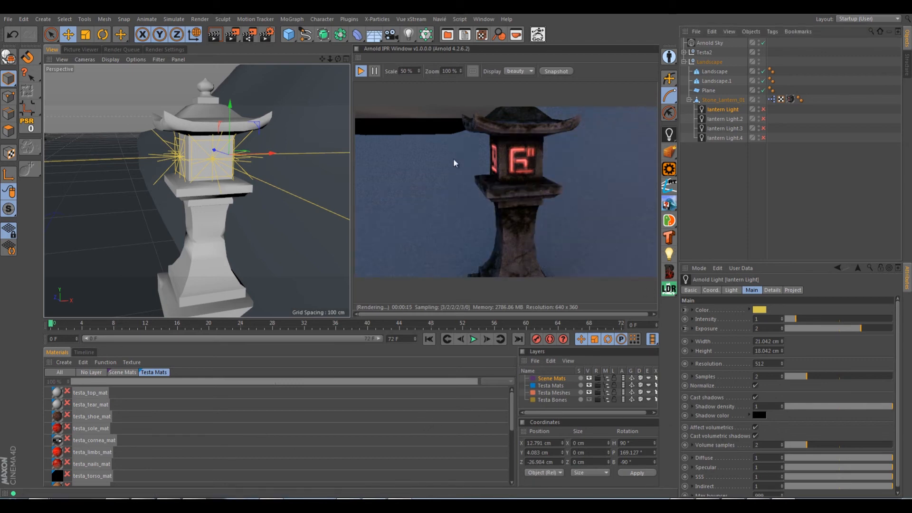
Step: Add a sphere with a radius of about 15.6 cm and place it between the character and the lantern
click(287, 35)
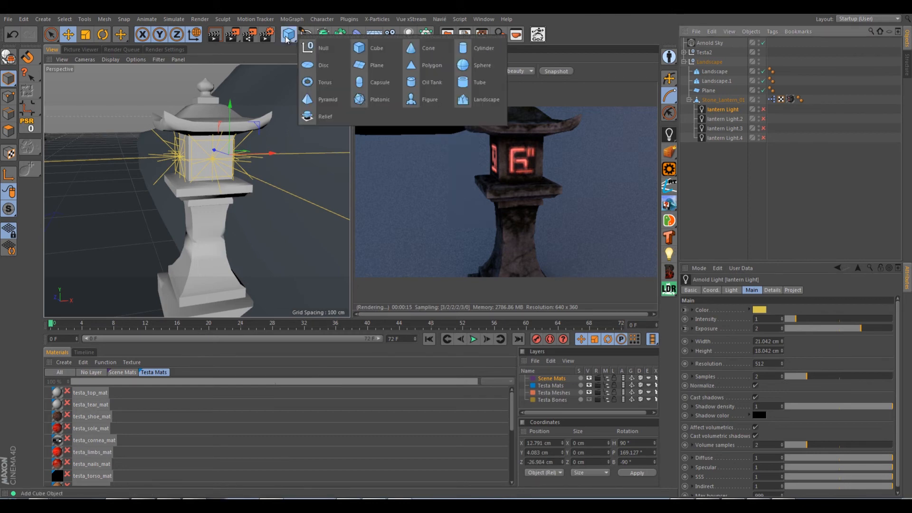
click(468, 70)
scroll(119, 209, down, 5)
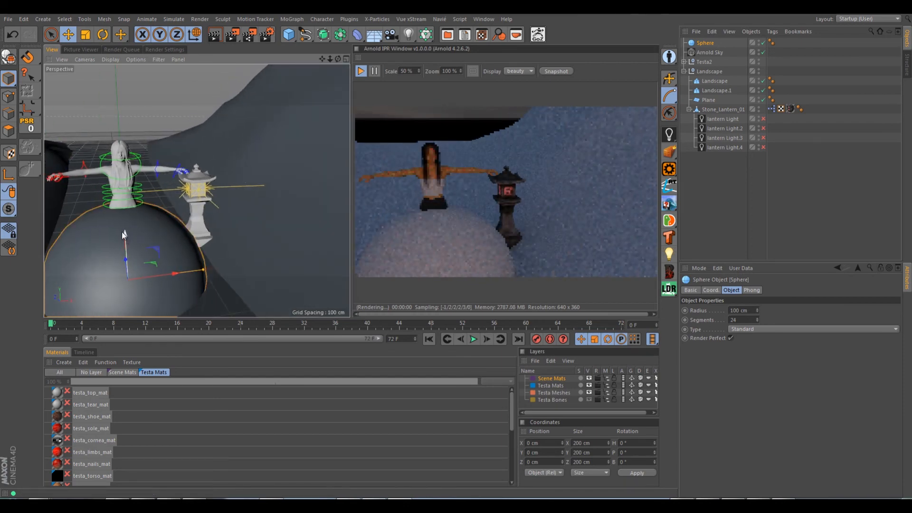
drag(125, 235, 121, 165)
drag(204, 205, 225, 203)
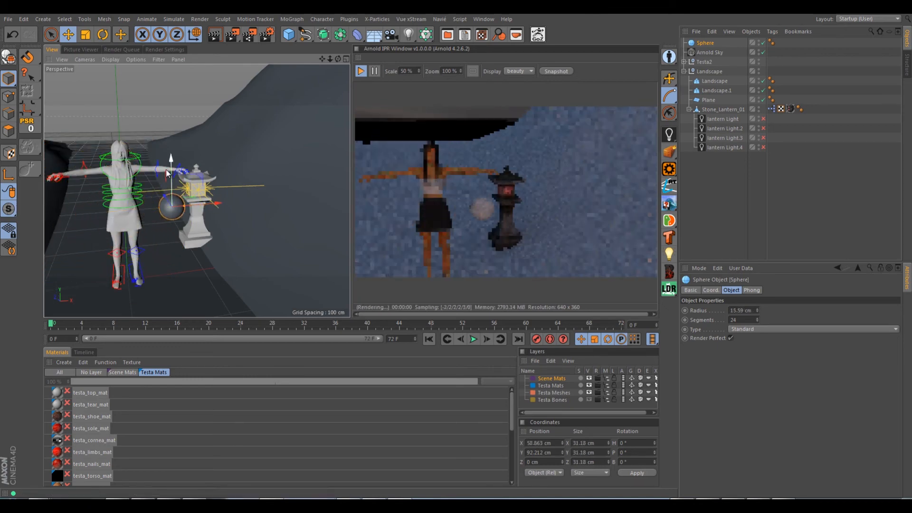
Step: Move the sphere right beside the lantern's lamp box, at about X 83.6, Y 92.9, Z 90.9 cm
drag(168, 170, 232, 226)
scroll(189, 201, up, 5)
scroll(189, 201, up, 2)
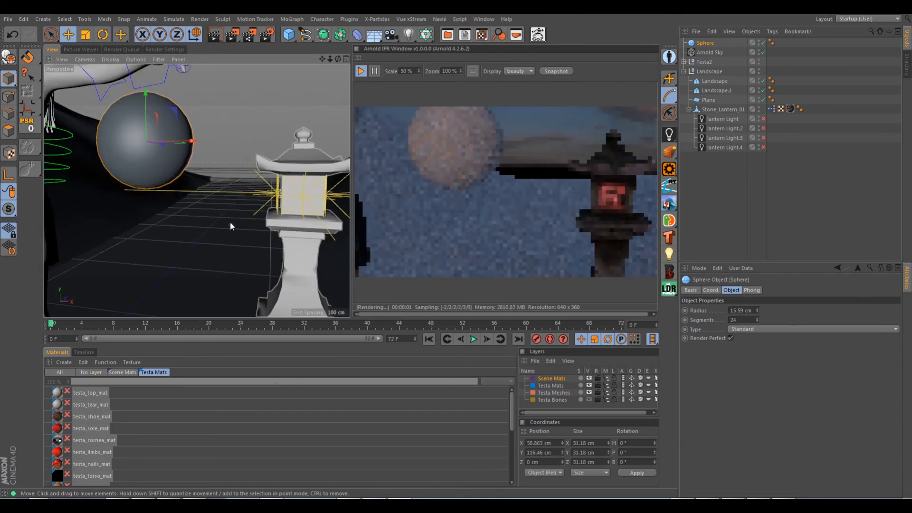
alt+drag(290, 195, 269, 222)
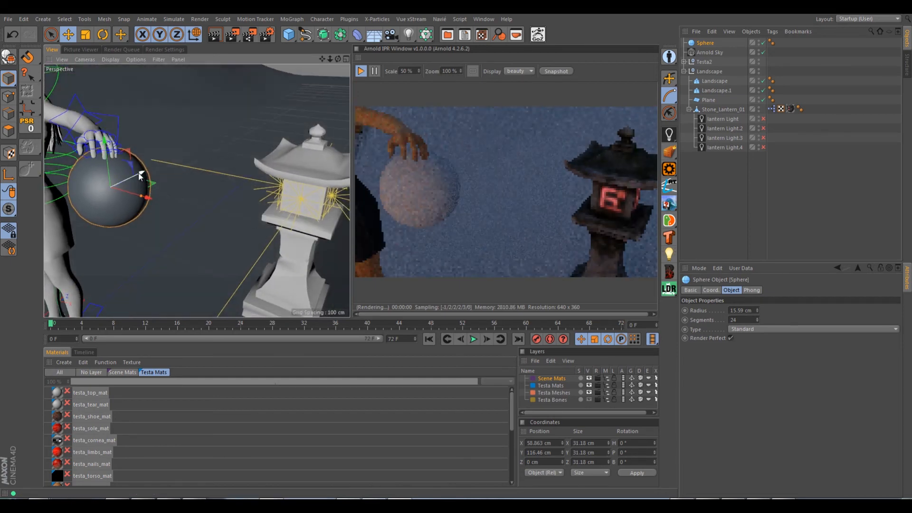
drag(138, 173, 291, 165)
drag(259, 112, 259, 153)
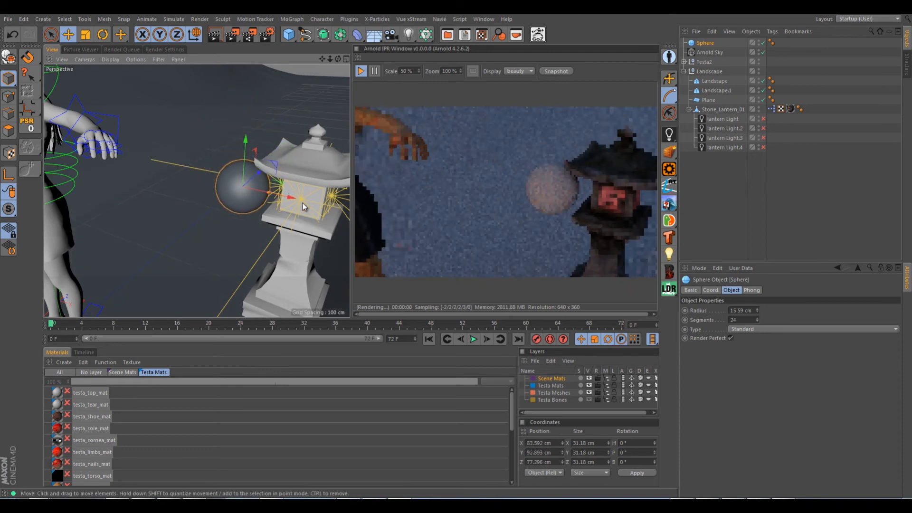
mouse_move(304, 206)
alt+mouse_down()
mouse_move(345, 203)
mouse_move(244, 178)
mouse_move(306, 218)
alt+mouse_up()
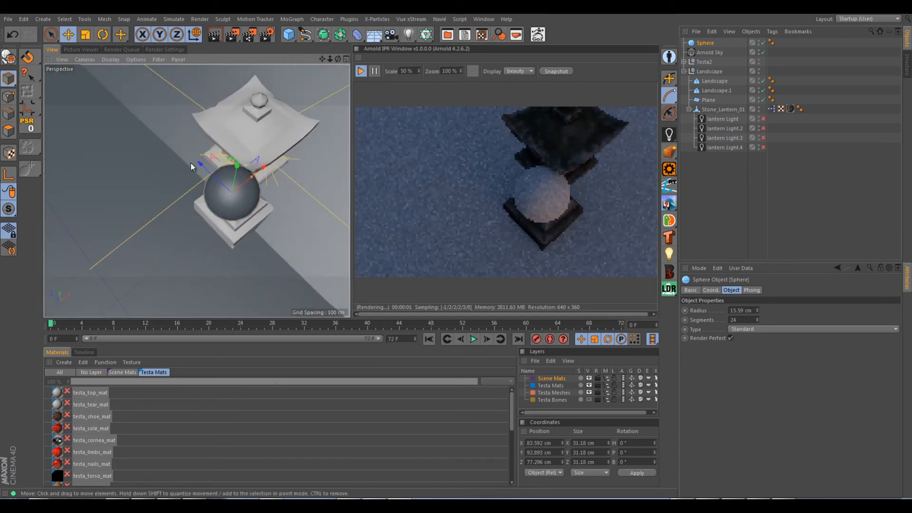
drag(200, 166, 207, 114)
scroll(269, 154, up, 6)
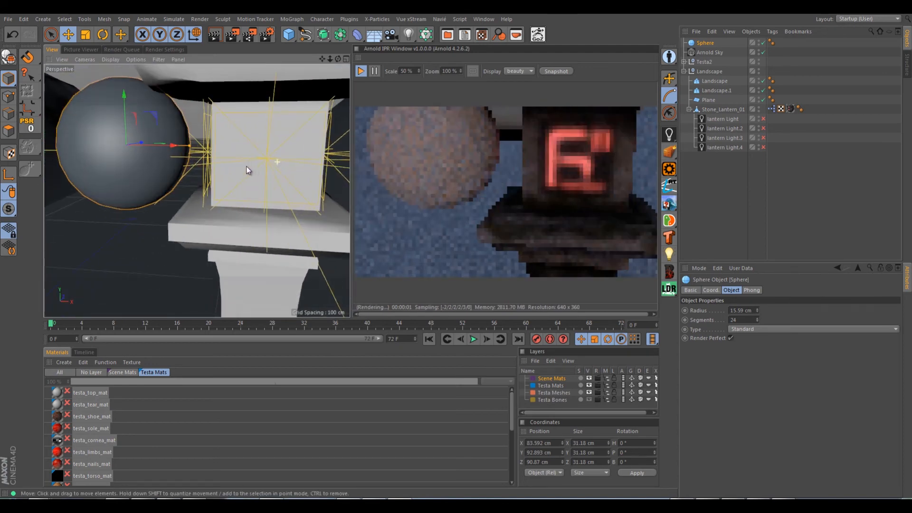
mouse_move(246, 166)
alt+mouse_down()
mouse_move(231, 166)
mouse_move(264, 179)
mouse_move(234, 171)
alt+mouse_up()
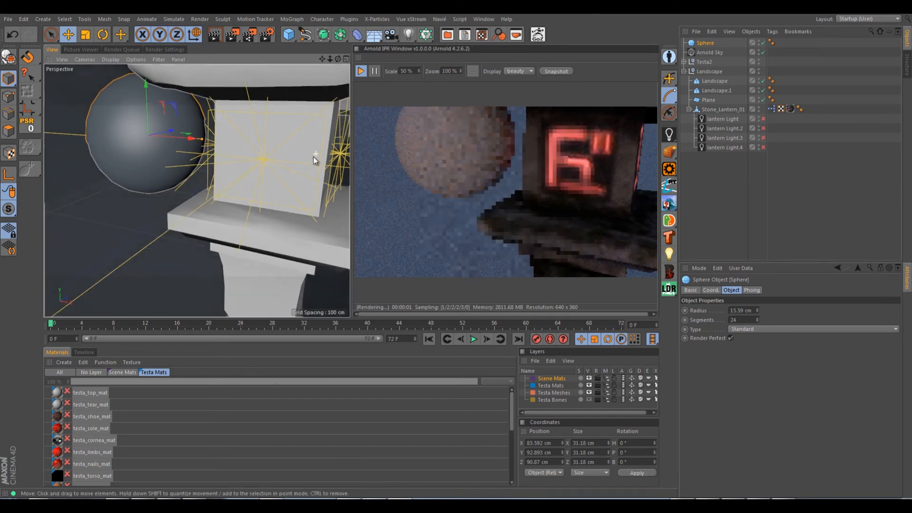
alt+drag(257, 185, 261, 179)
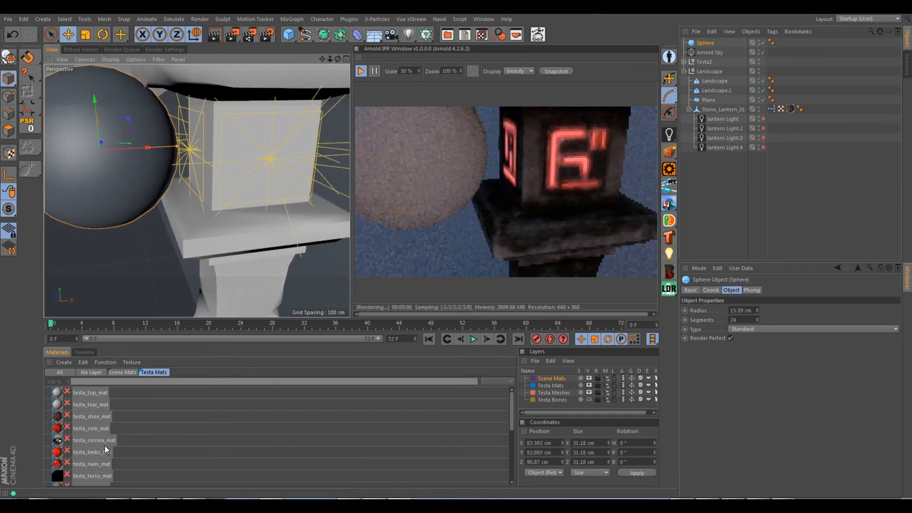
Step: Open the shader network of asia_light_mat and examine its diffuse and emission image nodes and the standard shader they feed
scroll(119, 449, down, 5)
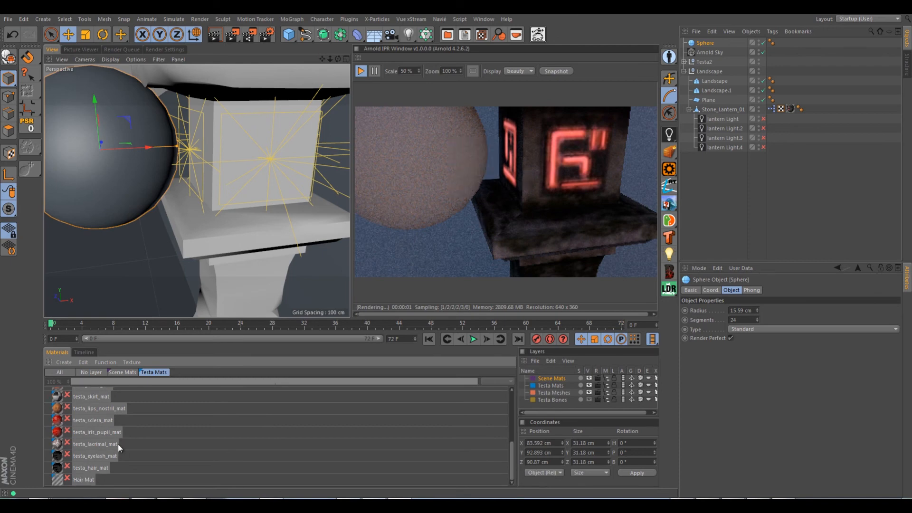
click(123, 372)
click(87, 393)
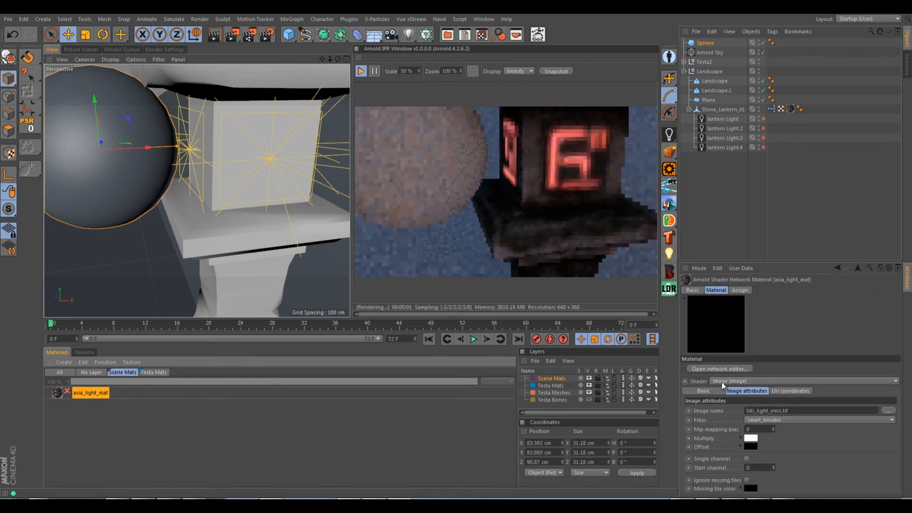
click(714, 369)
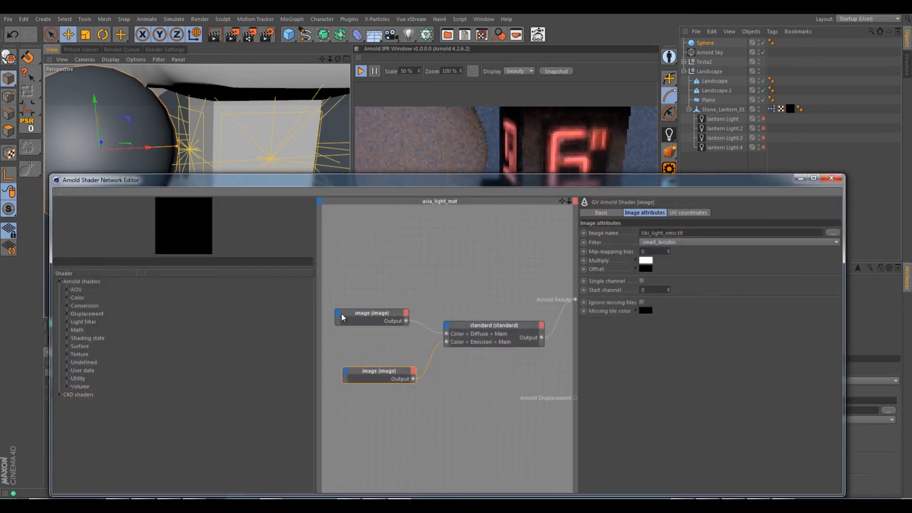
click(378, 318)
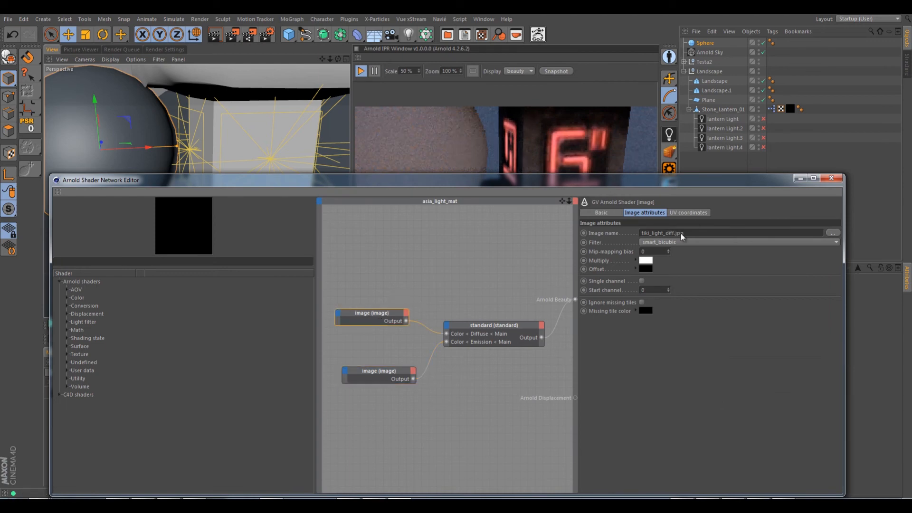
click(391, 370)
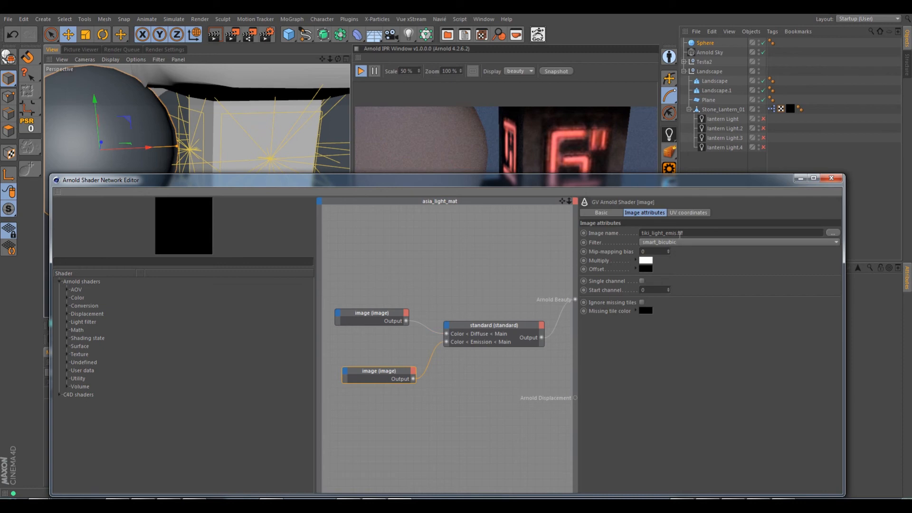
click(467, 331)
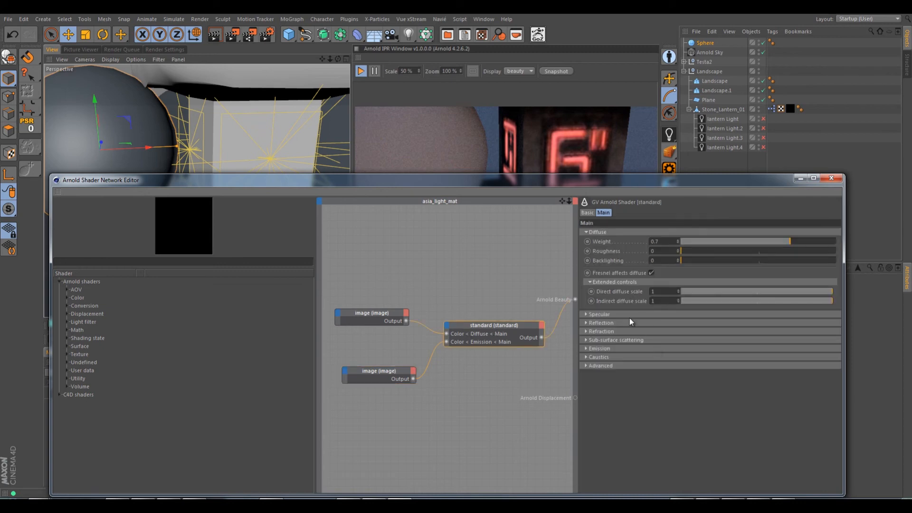
click(389, 380)
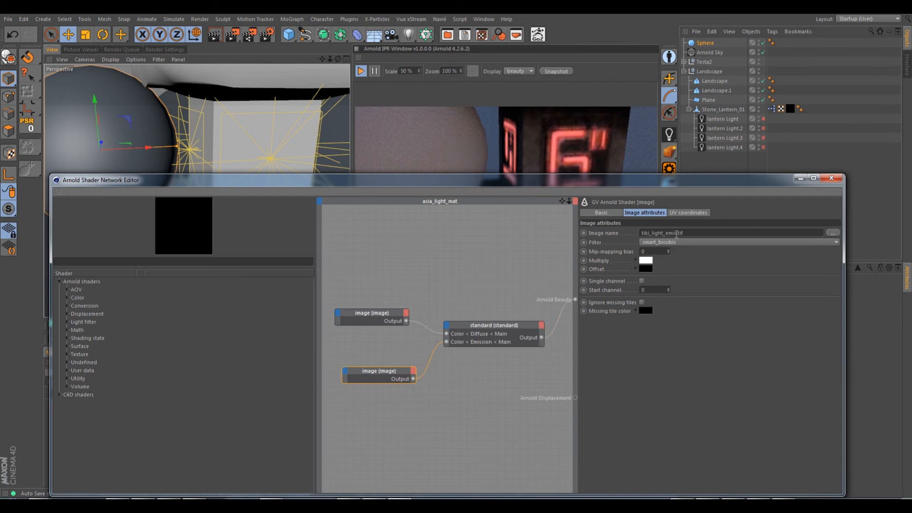
text(f)
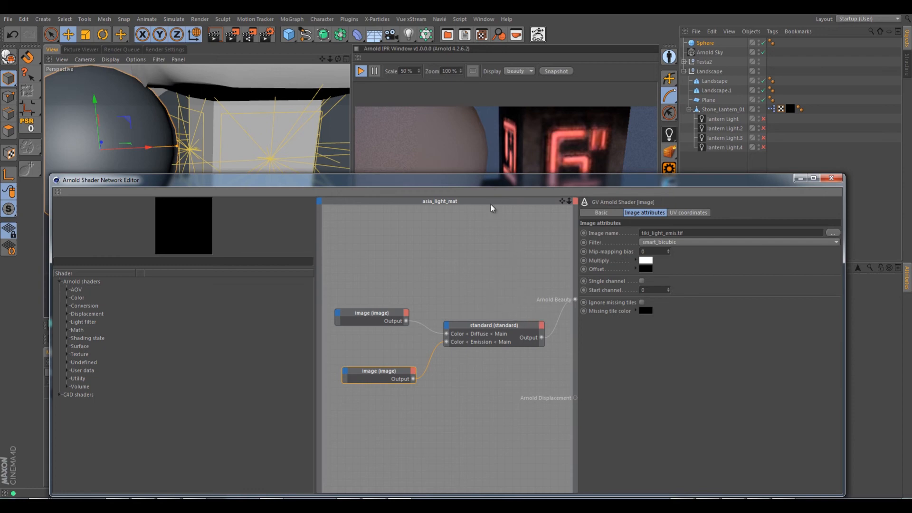
Step: Try an emission scale of 0.16 on asia_light_mat's standard shader and restore it to 1
click(516, 326)
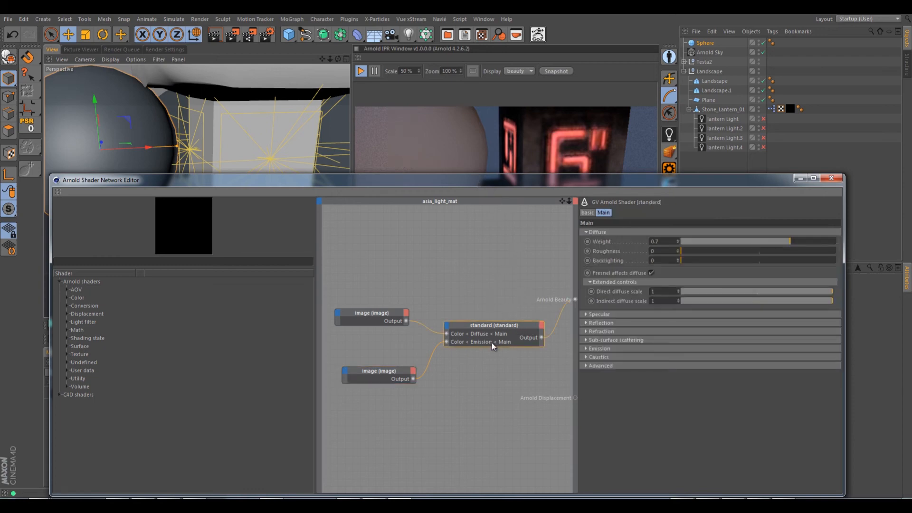
click(585, 349)
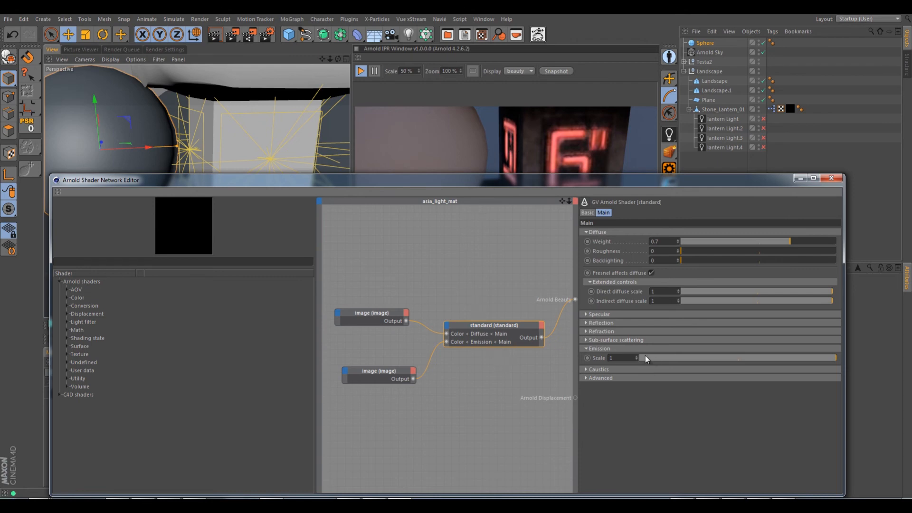
drag(718, 357, 708, 357)
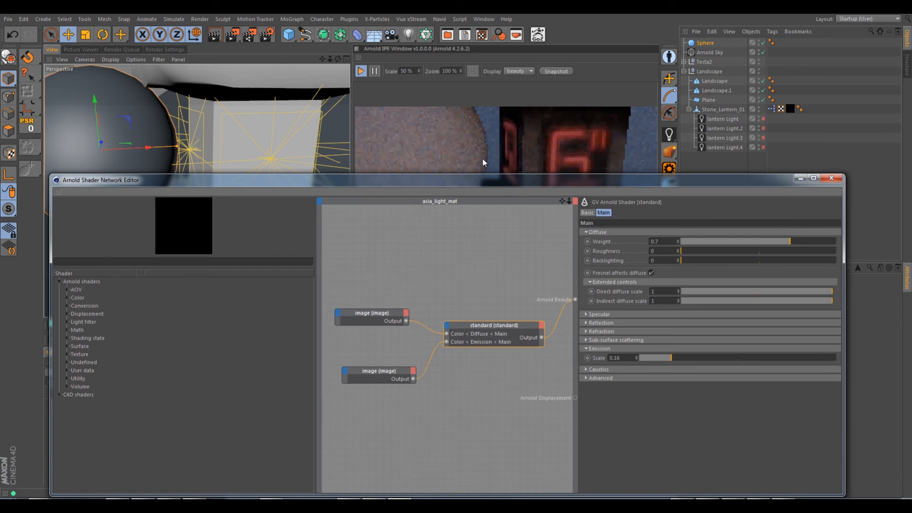
drag(671, 357, 866, 358)
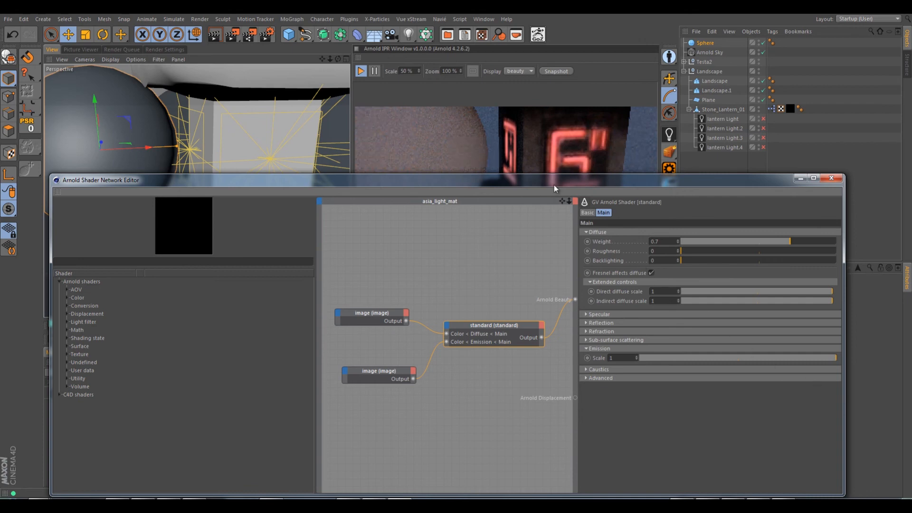
Step: Minimize the shader network editor and examine the emissive glow around the sphere and lantern, framing the character as well
drag(564, 182, 554, 244)
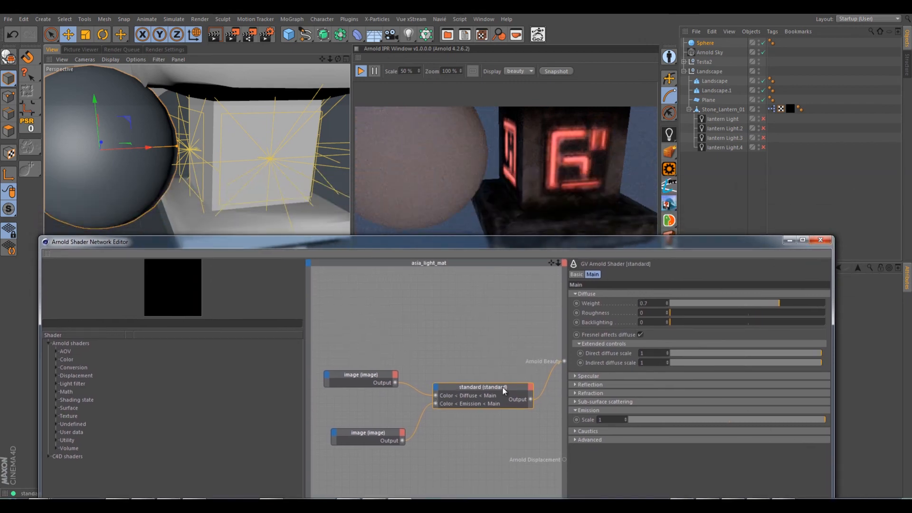
click(788, 240)
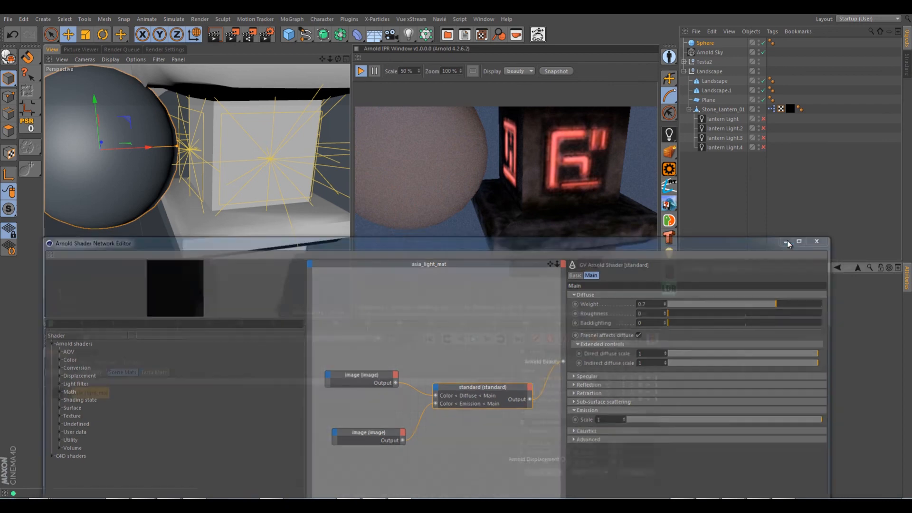
scroll(202, 194, down, 5)
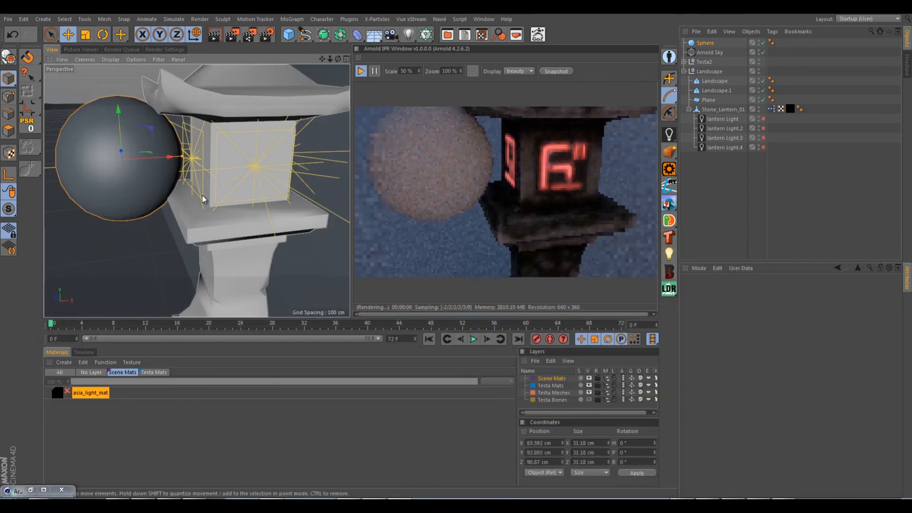
alt+middle_drag(180, 210, 260, 213)
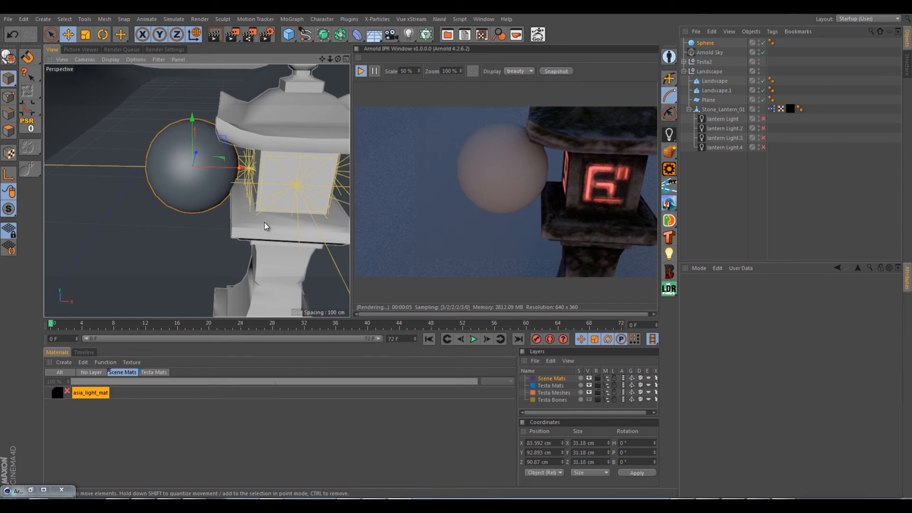
scroll(265, 226, down, 6)
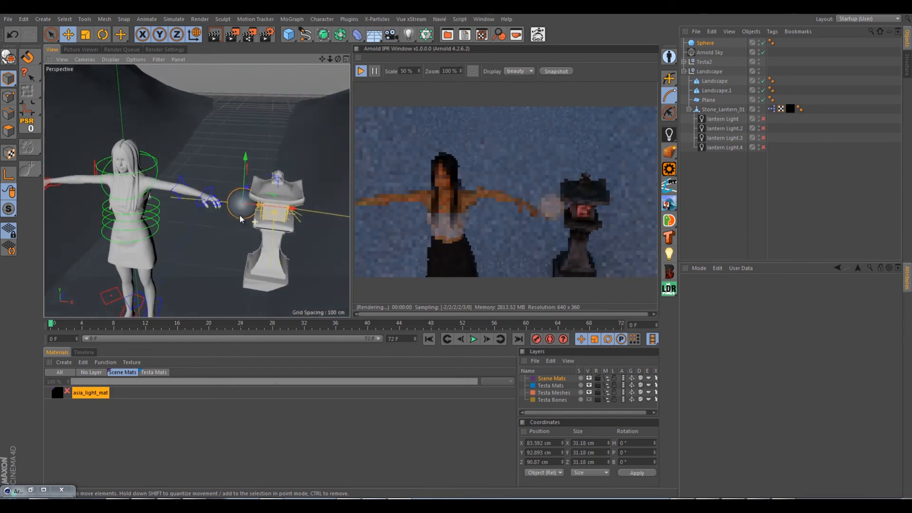
alt+drag(240, 219, 287, 183)
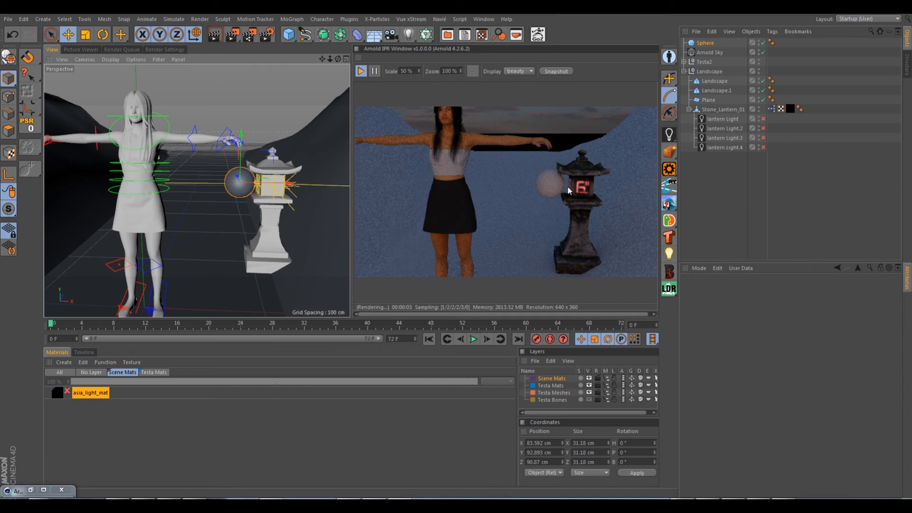
Step: Review the Arnold Renderer's sampling settings and return to the perspective view
click(172, 49)
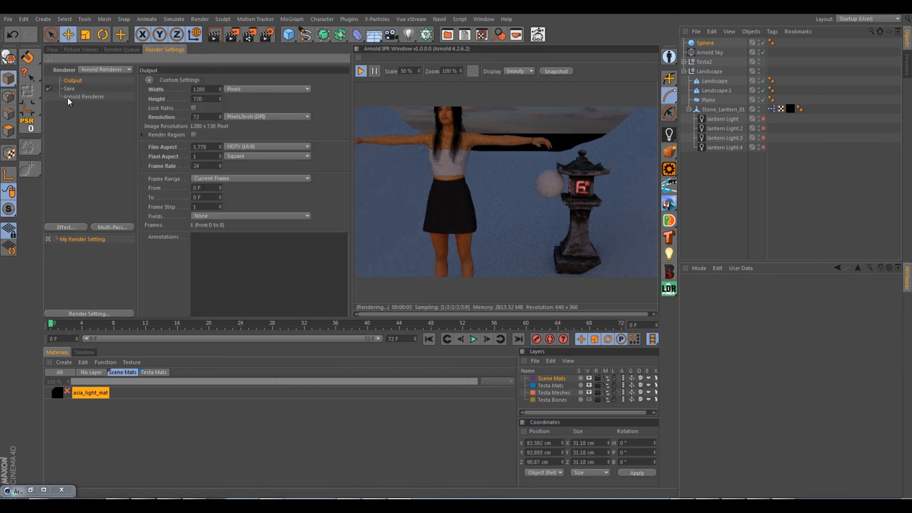
click(80, 96)
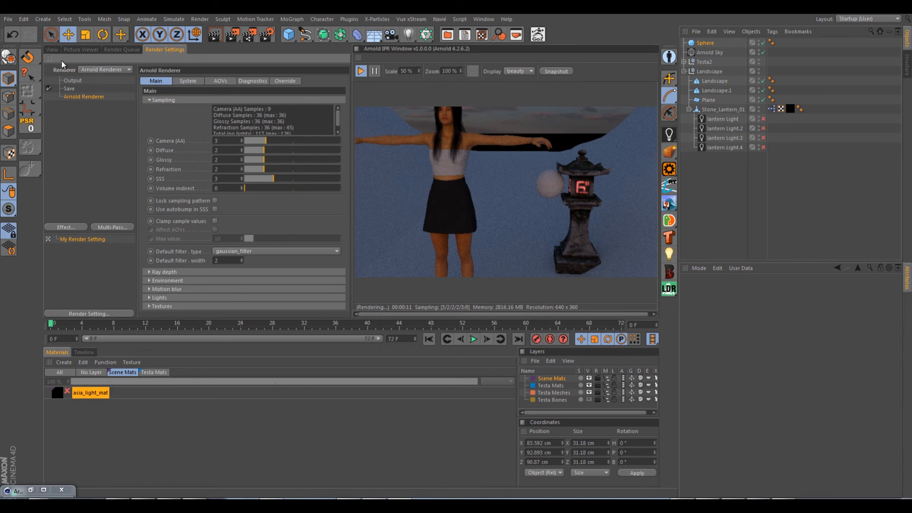
click(52, 50)
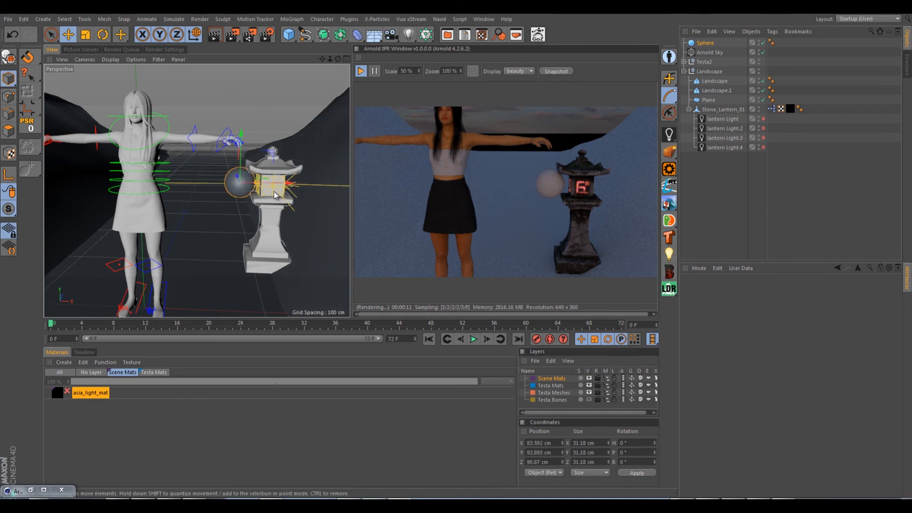
Step: Turn the sphere beside the lantern into a light source with an Arnold Mesh Light tag
scroll(281, 195, down, 2)
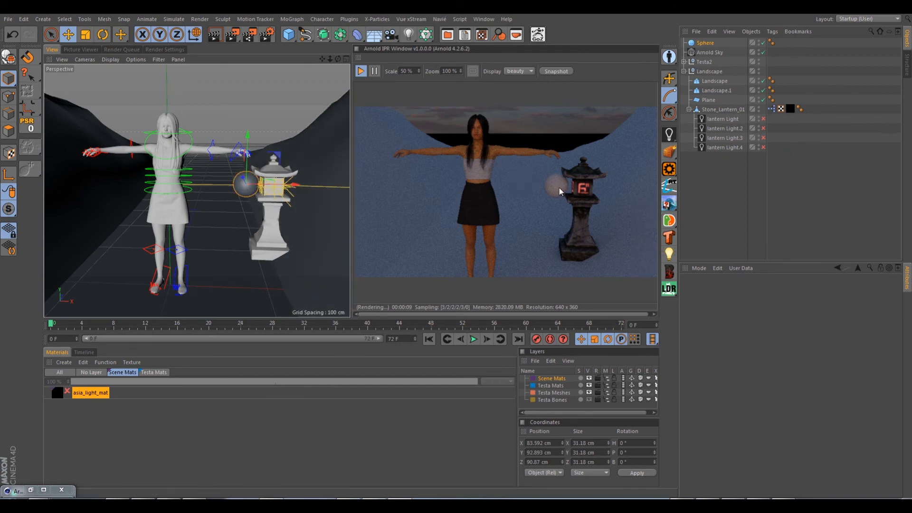
right_click(711, 41)
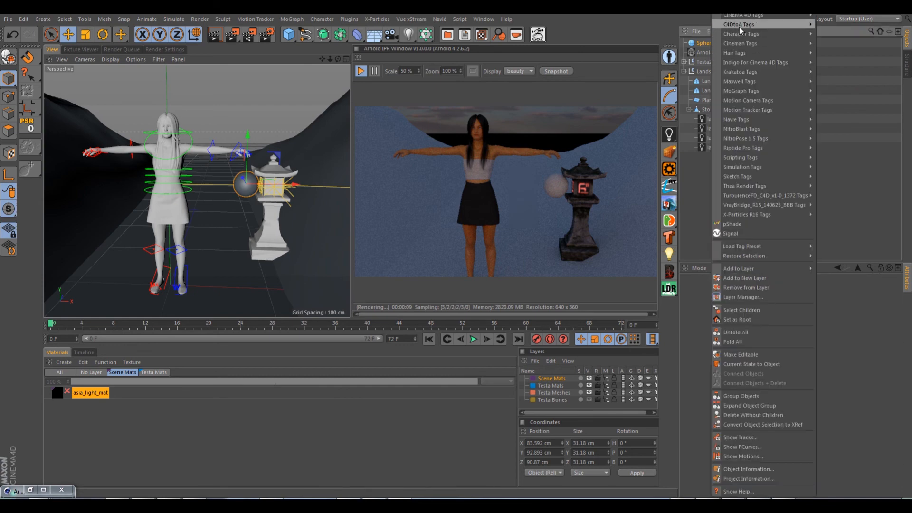
mouse_move(739, 27)
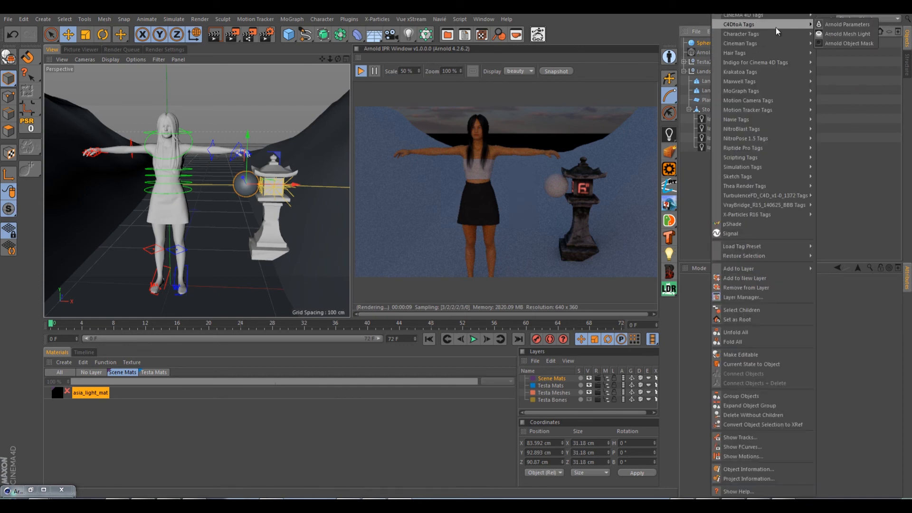
click(853, 33)
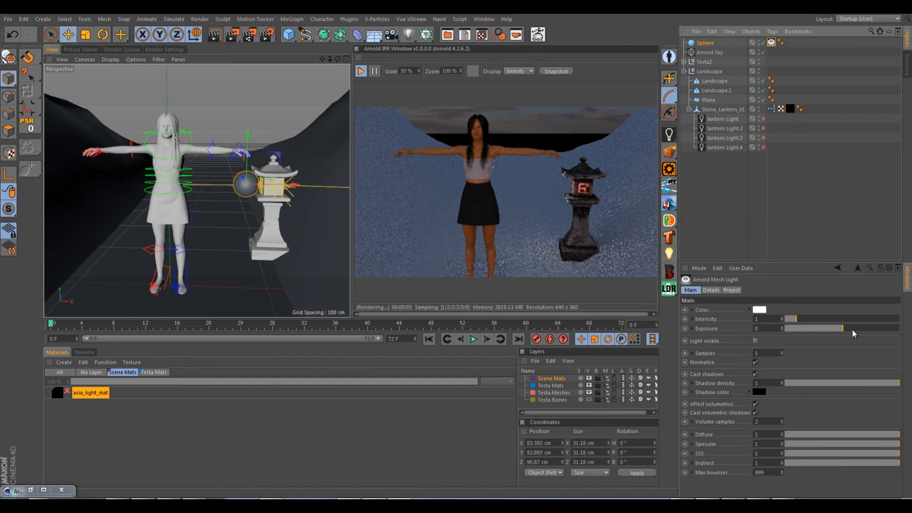
Step: Try a mesh light exposure of 1.93 with the light visible, and delete the sphere beside the lantern
drag(853, 332, 866, 331)
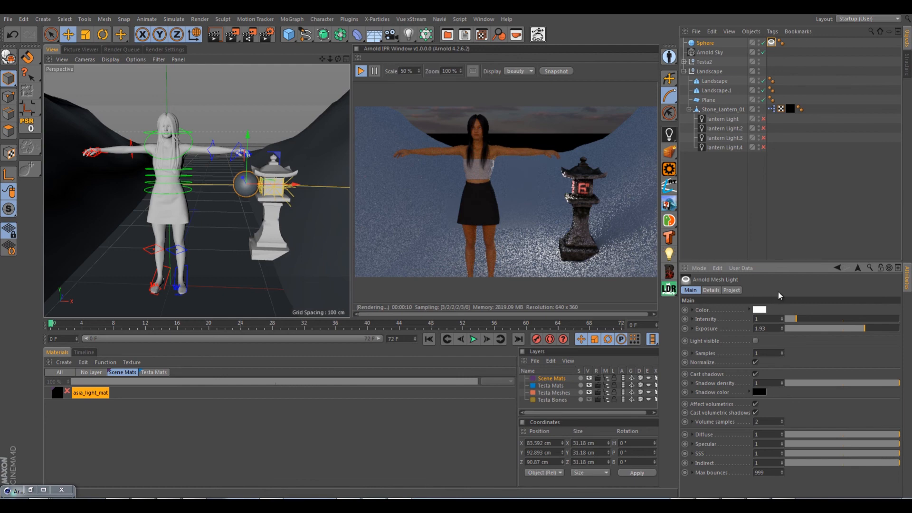
click(755, 341)
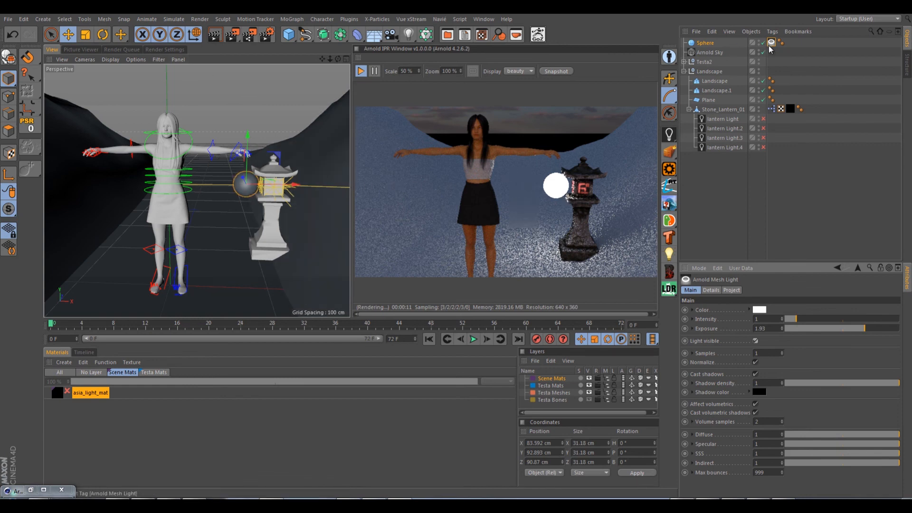
click(711, 42)
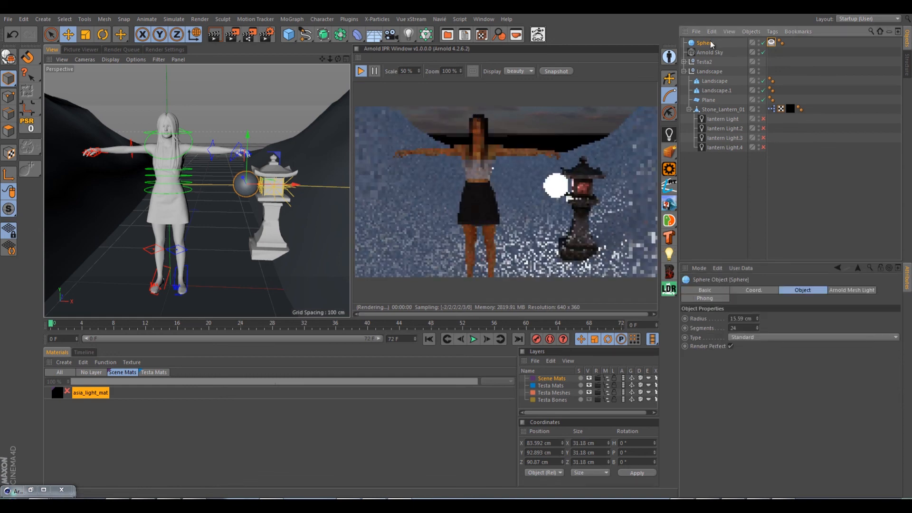
key(Delete)
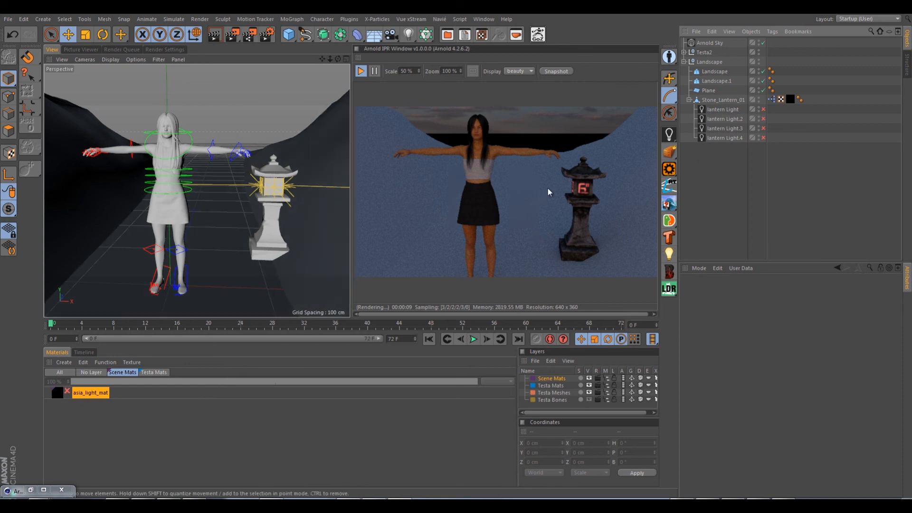
Step: Set the emission scale of asia_light_mat's standard shader to 10 in the shader network editor
click(99, 392)
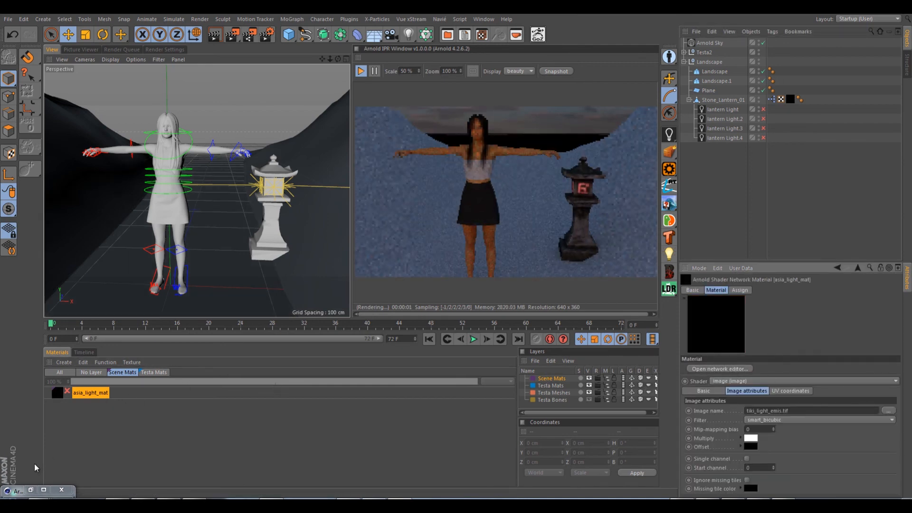
click(31, 490)
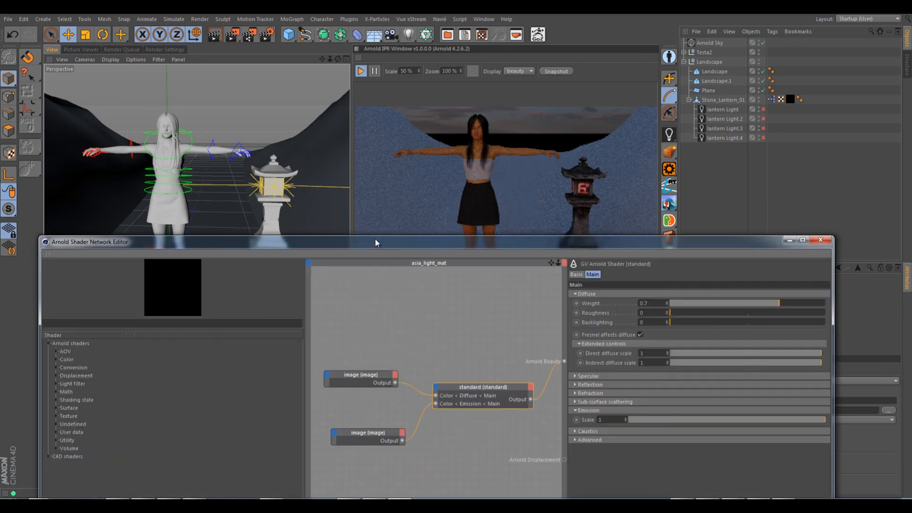
drag(369, 241, 358, 223)
click(362, 421)
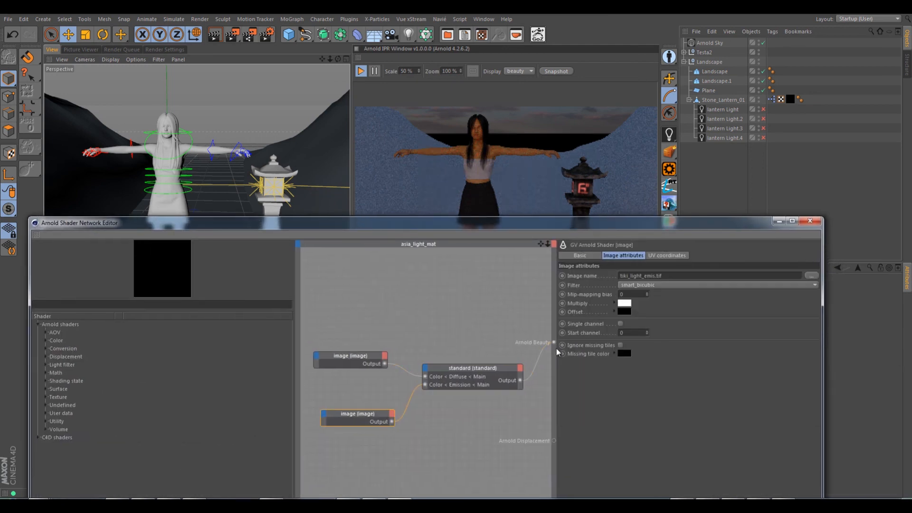
click(460, 370)
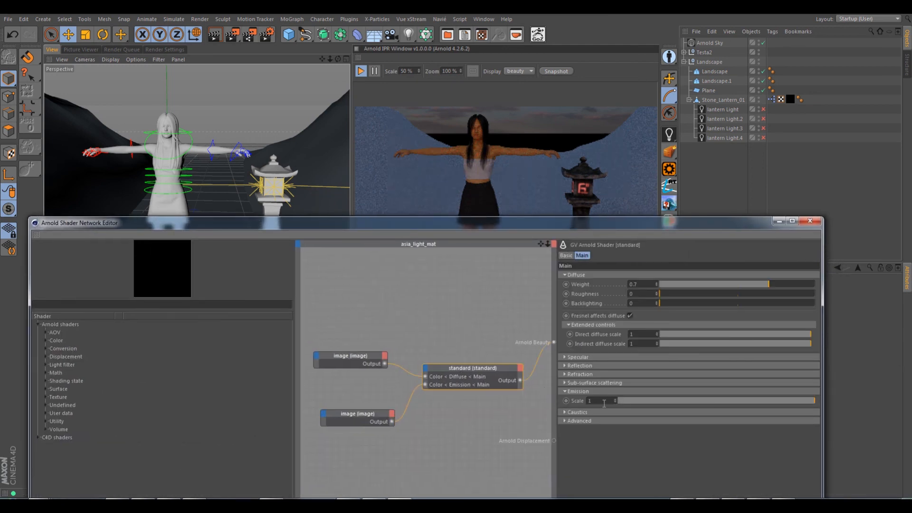
click(604, 401)
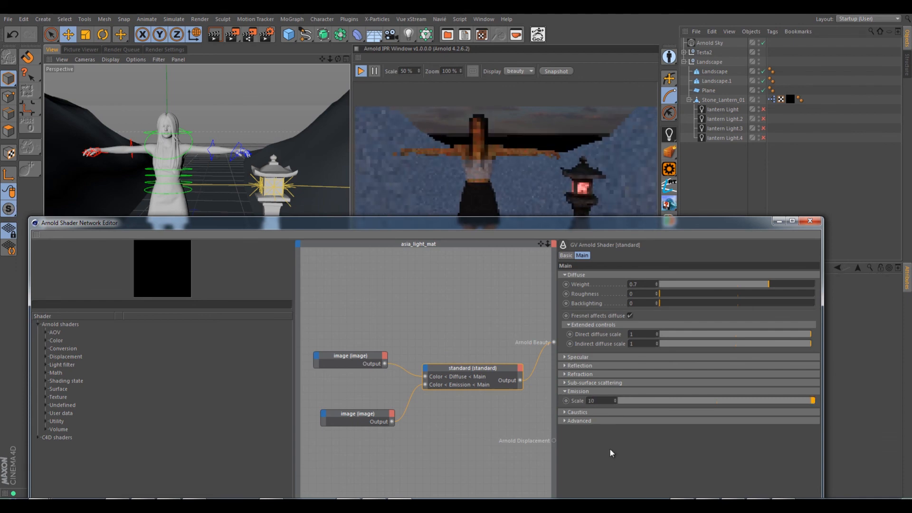
drag(514, 228, 533, 314)
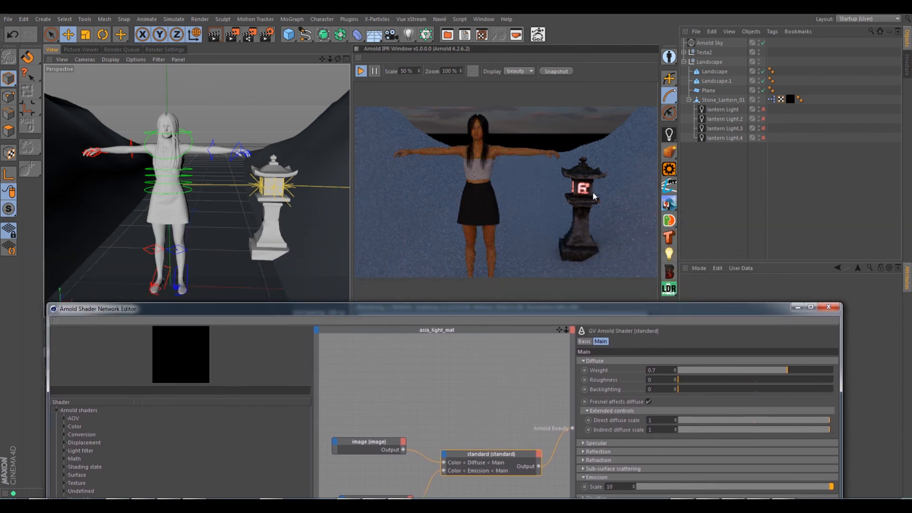
Step: Adjust the Arnold Sky's background intensity, settling on 0.1
click(716, 43)
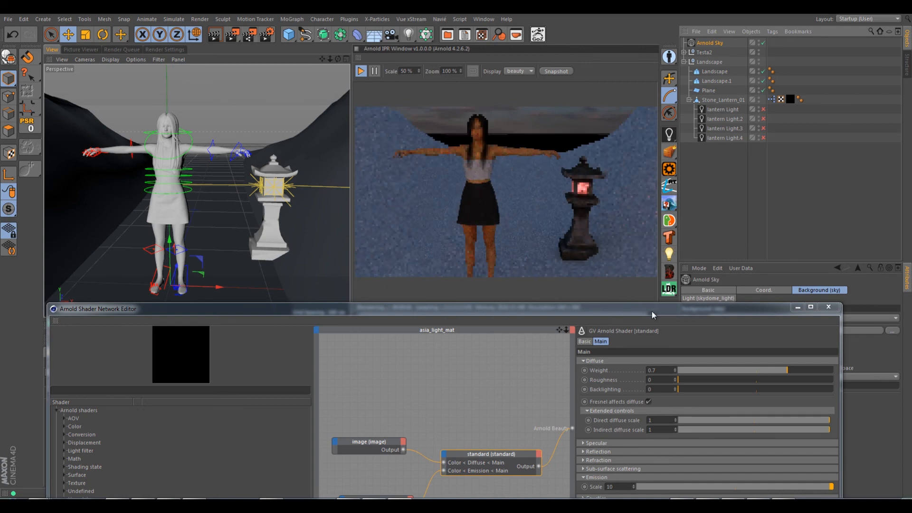
drag(651, 311, 600, 329)
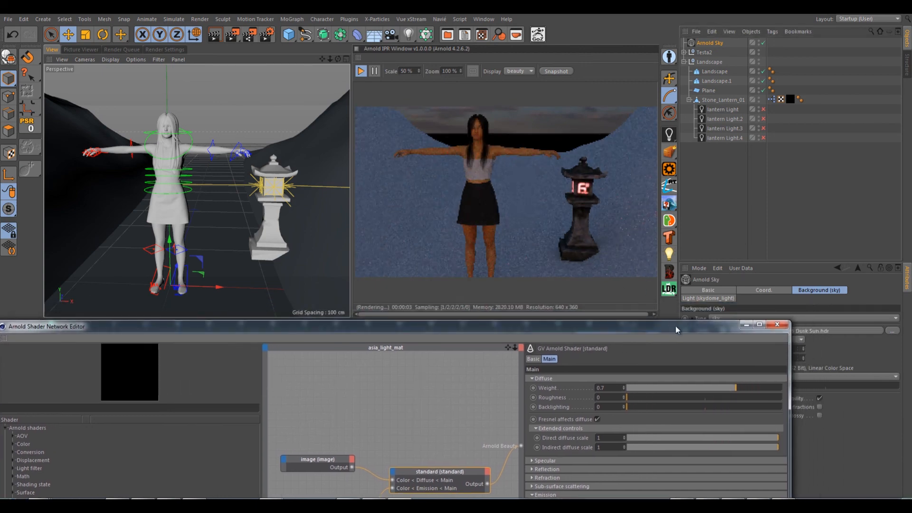
drag(675, 326, 704, 439)
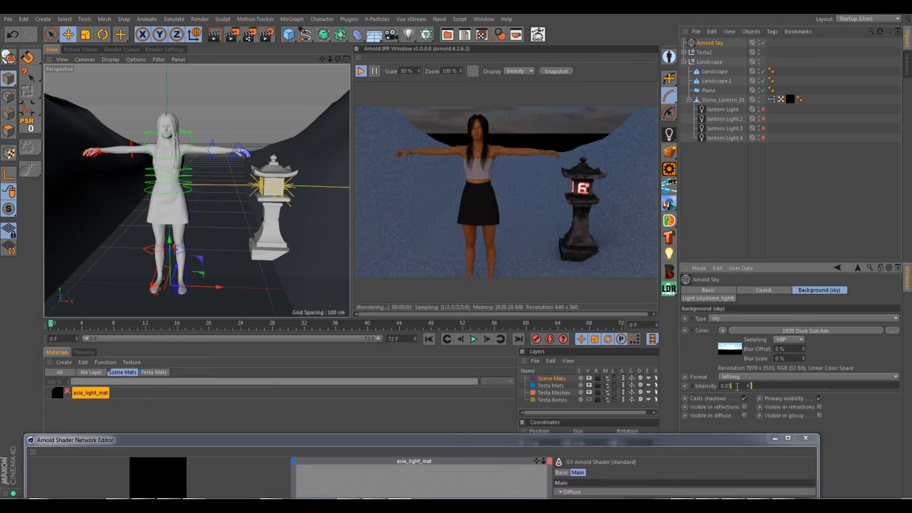
key(Return)
key(Return)
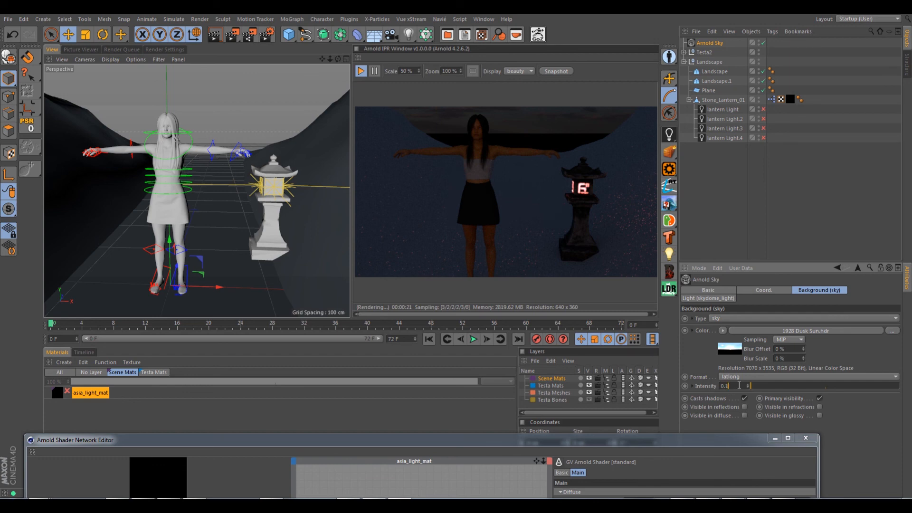
key(Return)
Step: Restore the emission scale of asia_light_mat's standard shader to 1
drag(703, 444, 694, 272)
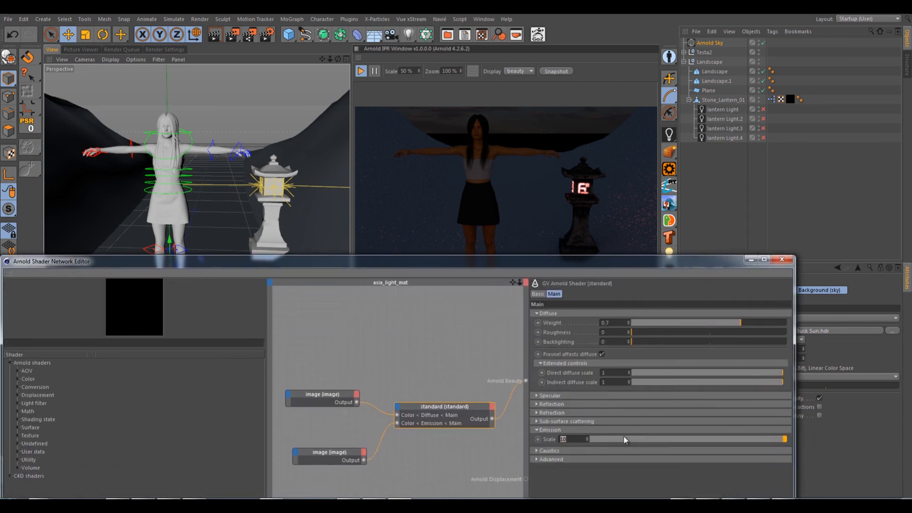
text(1)
key(Return)
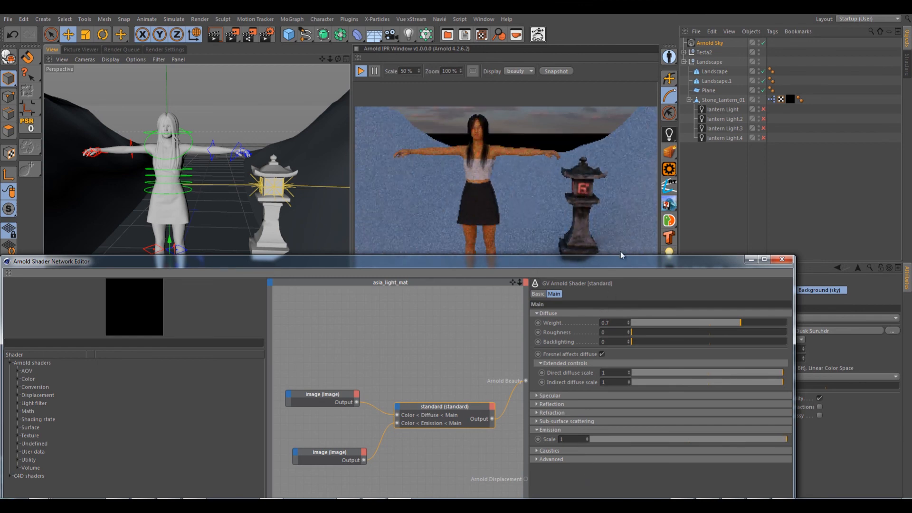
Step: Enable all four lantern lights under Stone_Lantern_01
drag(626, 261, 685, 402)
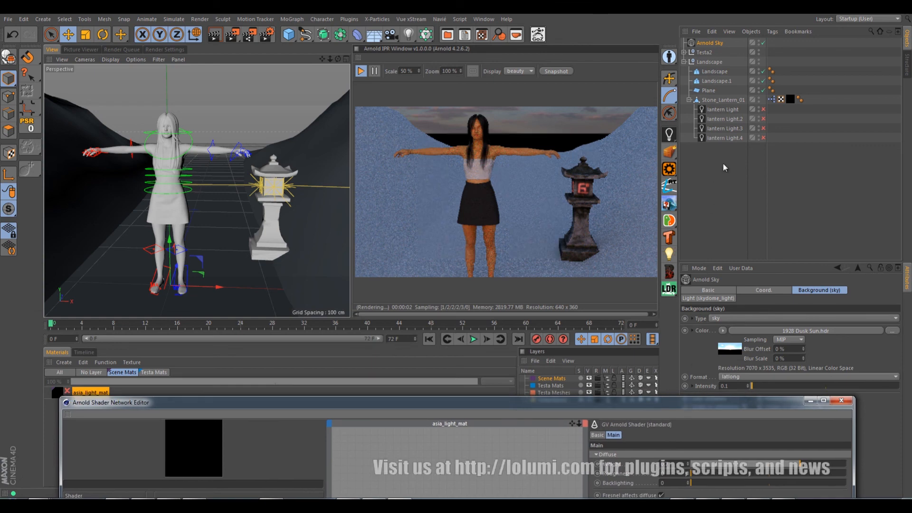
click(764, 109)
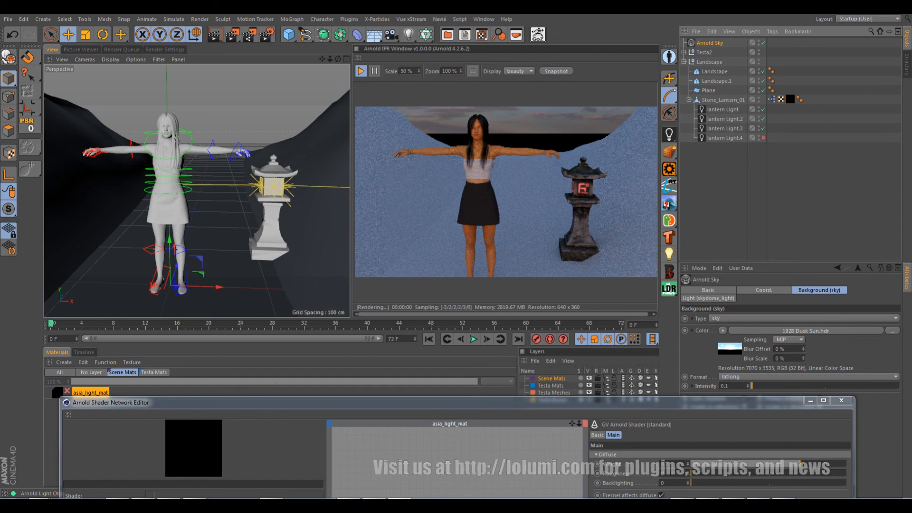
click(764, 138)
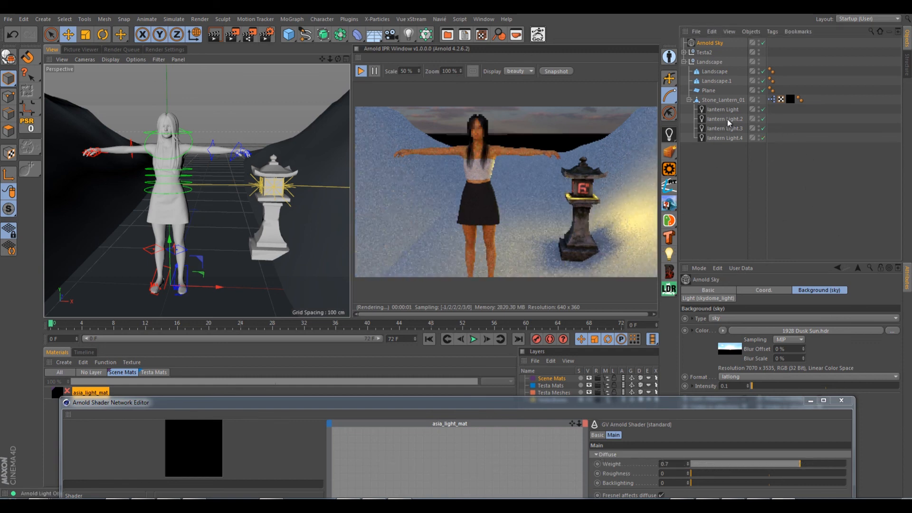
Step: Try to recolor the four selected lantern lights with the red sampled from the lantern in the render
click(723, 107)
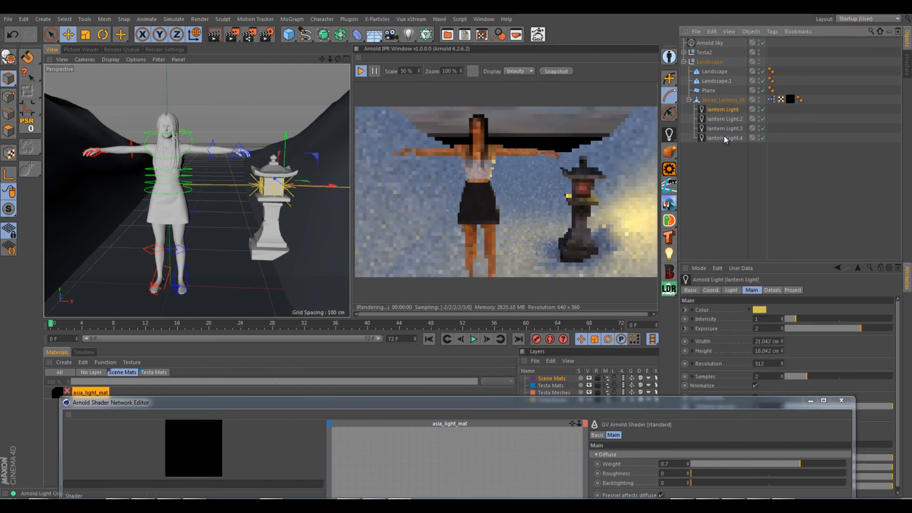
shift+click(724, 137)
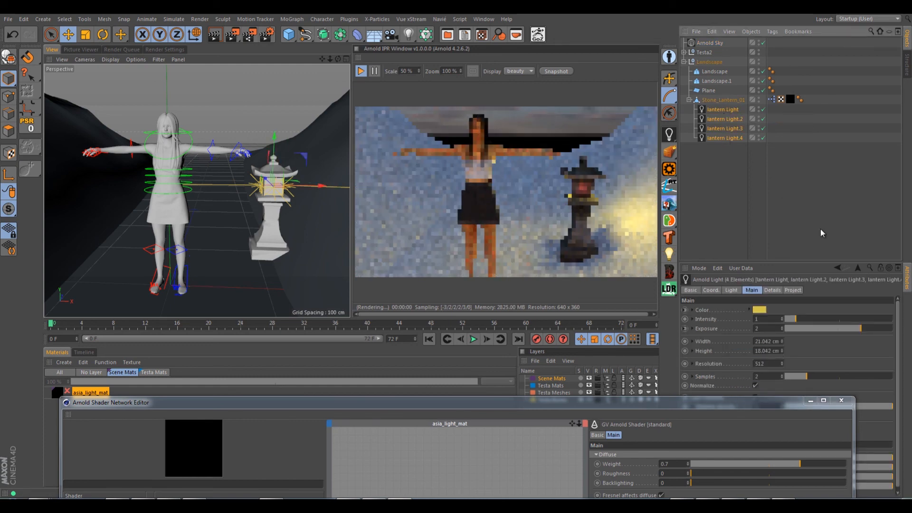
click(757, 309)
click(759, 338)
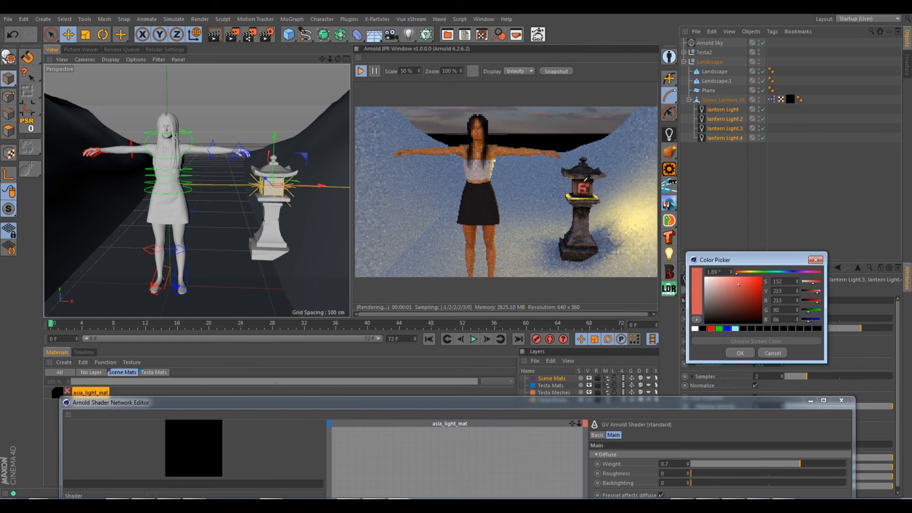
click(583, 186)
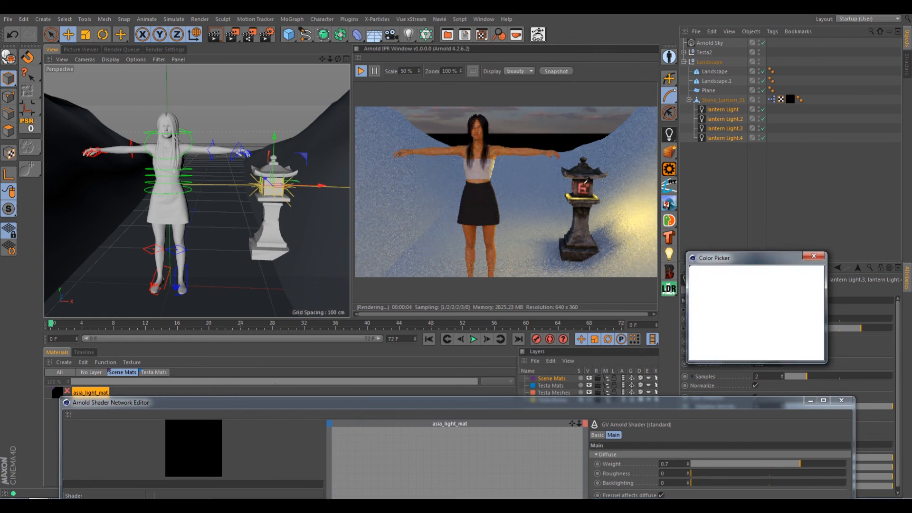
click(740, 353)
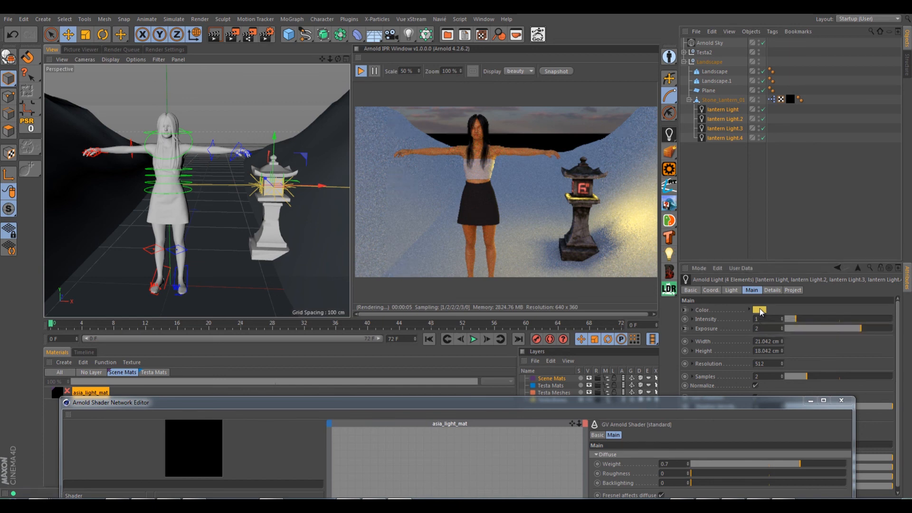
click(759, 310)
drag(750, 258, 584, 181)
click(617, 277)
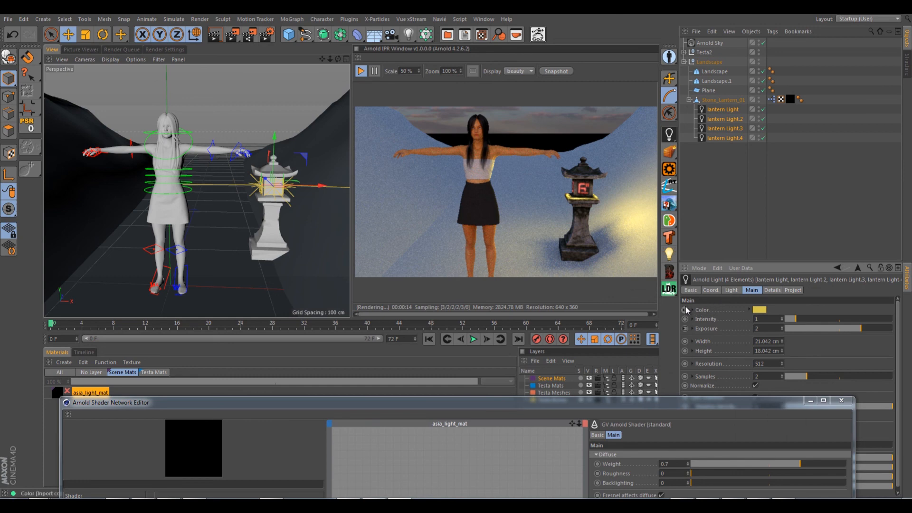
Step: Set Stone_Lantern_01's Light Control color to the dark red sampled from the lantern's glow in the render
click(731, 100)
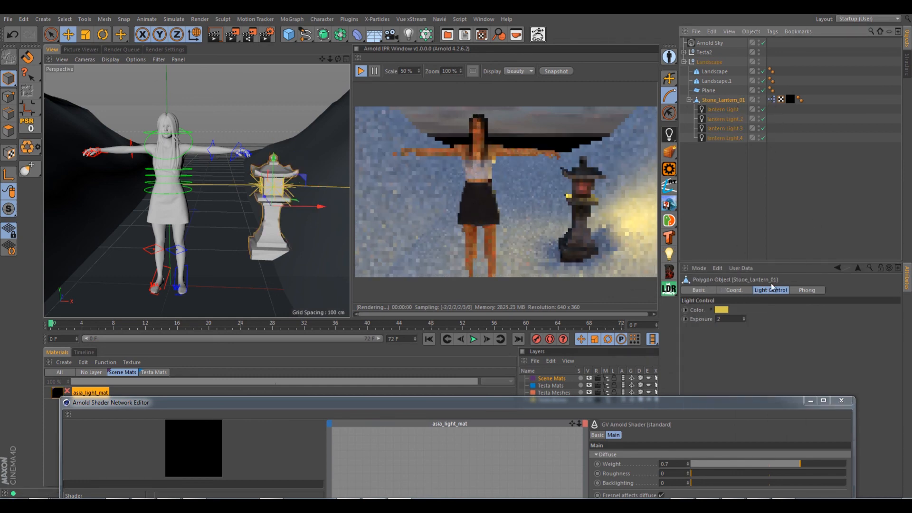
click(721, 310)
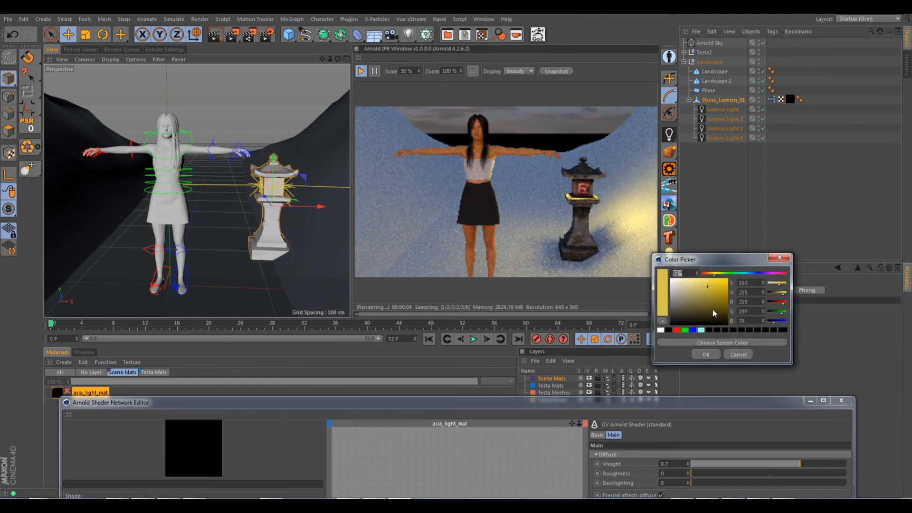
click(718, 341)
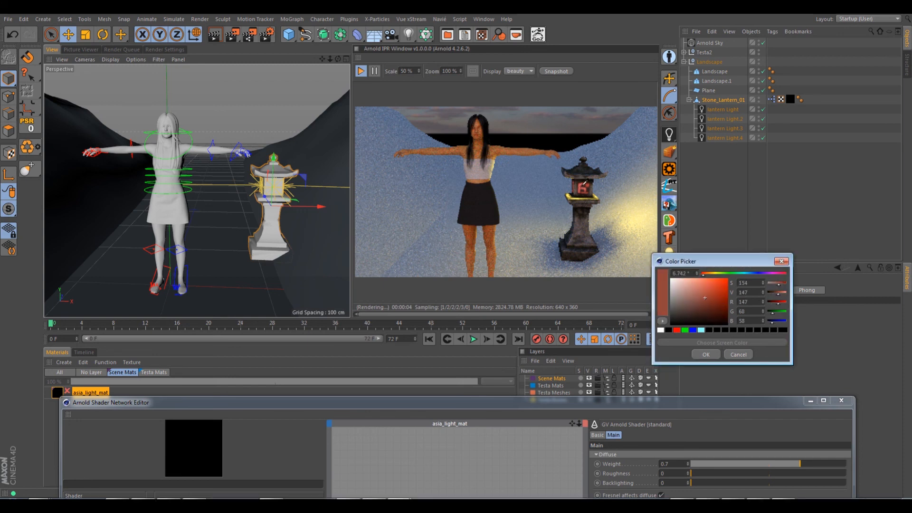
click(585, 183)
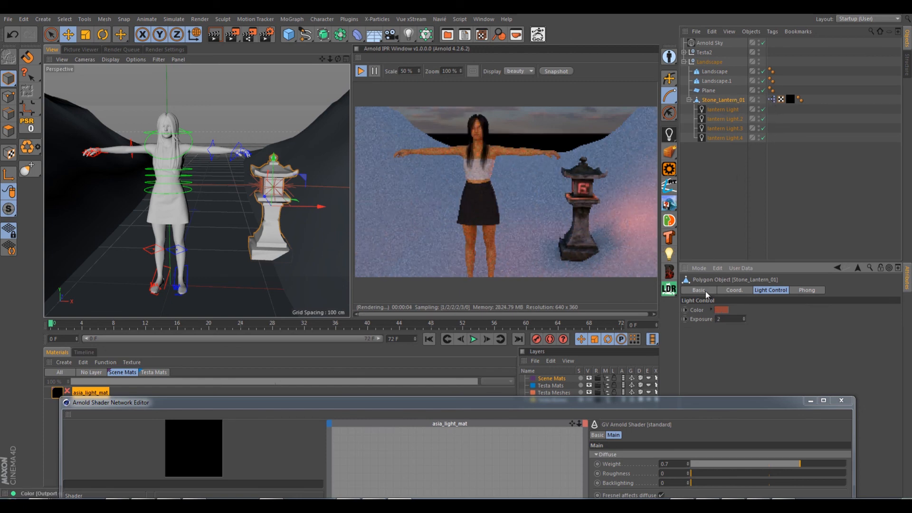
Step: Examine the XPresso links from Stone_Lantern_01's color and exposure to the lantern lights, and return to its Light Control settings
double_click(772, 100)
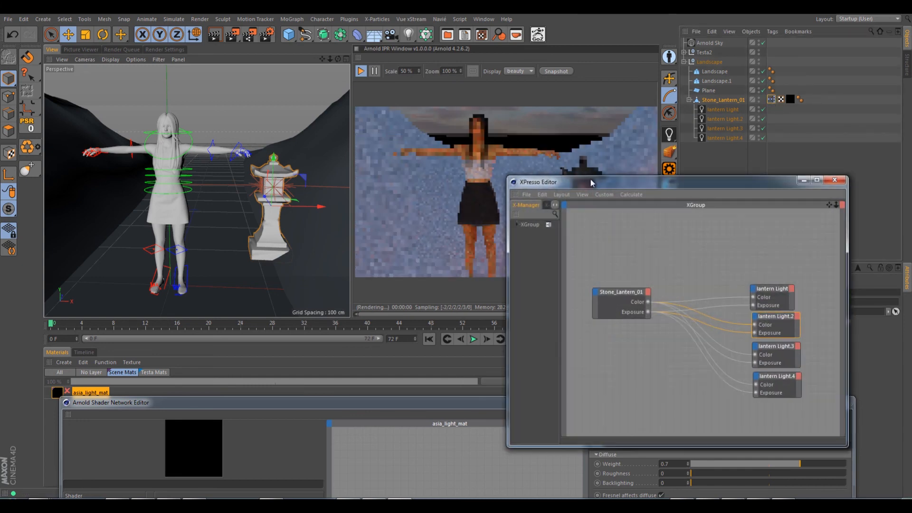
drag(603, 183, 530, 166)
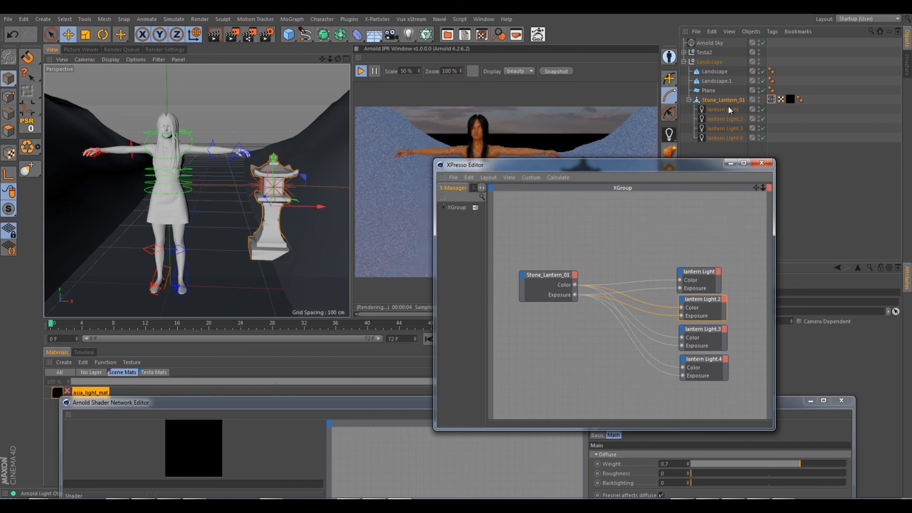
drag(663, 169, 577, 175)
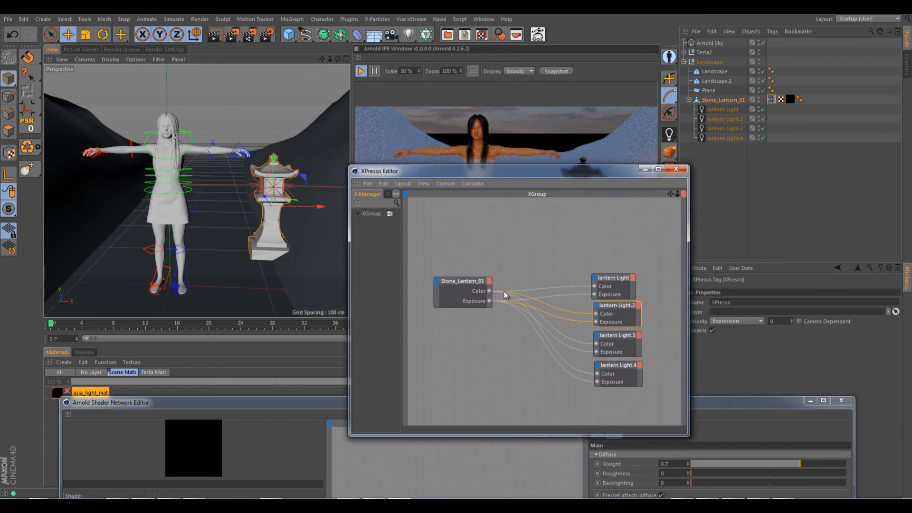
click(676, 169)
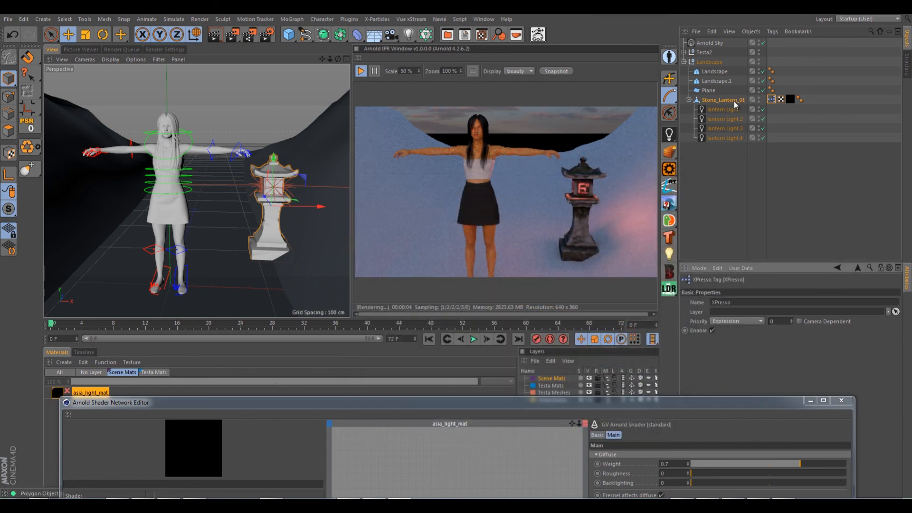
click(737, 101)
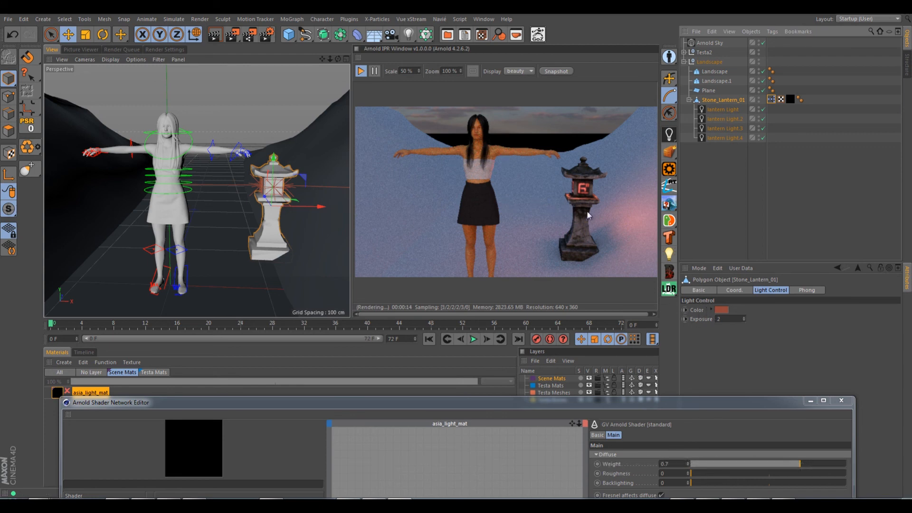
Step: Examine the character and lantern within the landscape from a higher, more distant perspective, with the render preview zoomed out
scroll(572, 229, down, 2)
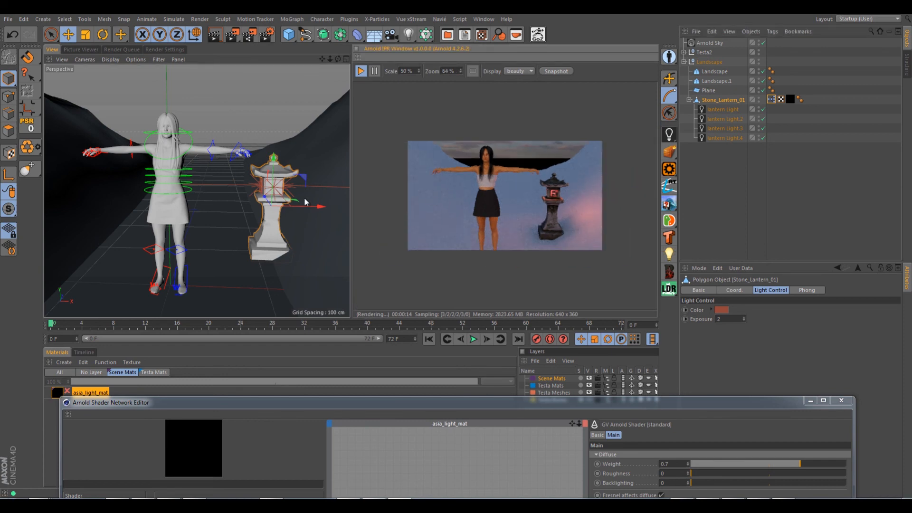
alt+drag(306, 202, 296, 175)
alt+drag(286, 209, 255, 234)
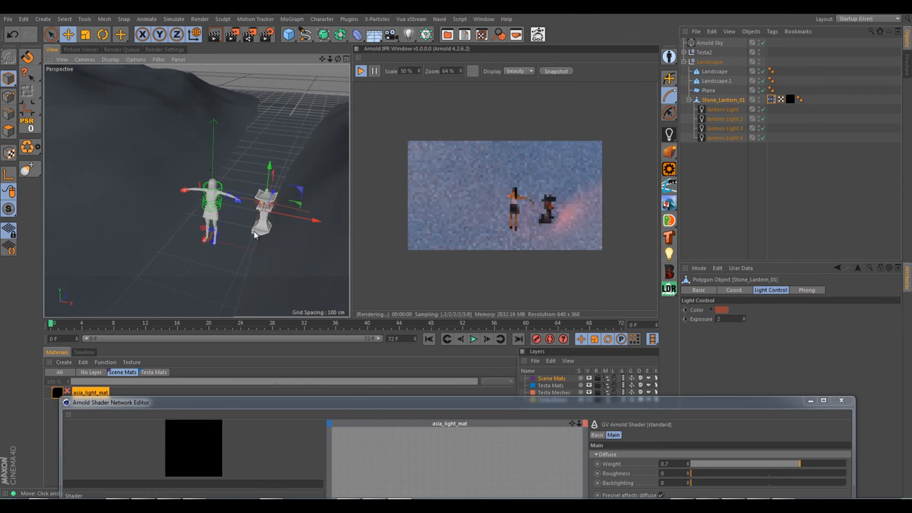
alt+middle_drag(254, 232, 264, 185)
alt+drag(263, 186, 264, 193)
alt+drag(247, 223, 265, 213)
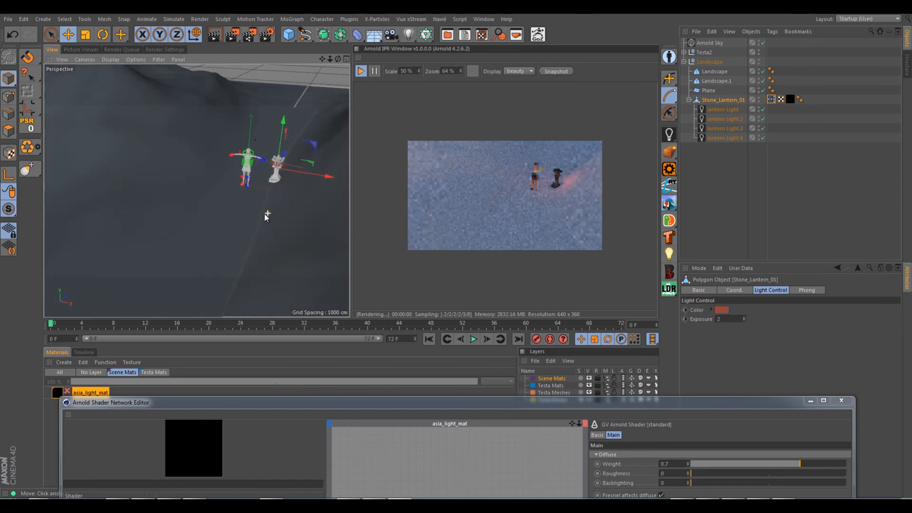
alt+middle_drag(266, 213, 268, 189)
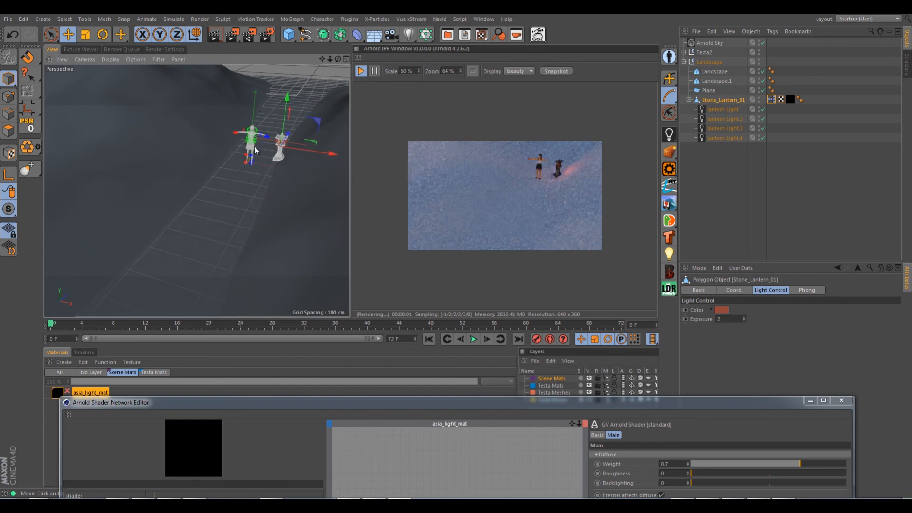